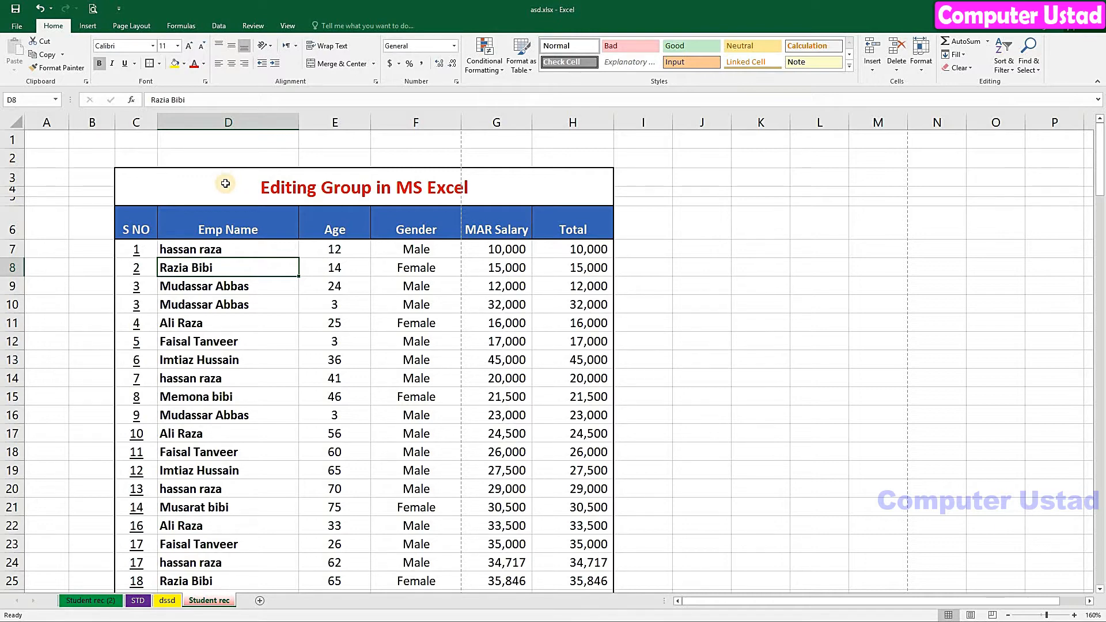
# Look over the employee table on the Student rec sheet from its title down through the lower rows.
pyautogui.moveTo(225, 183); pyautogui.dragTo(286, 464)
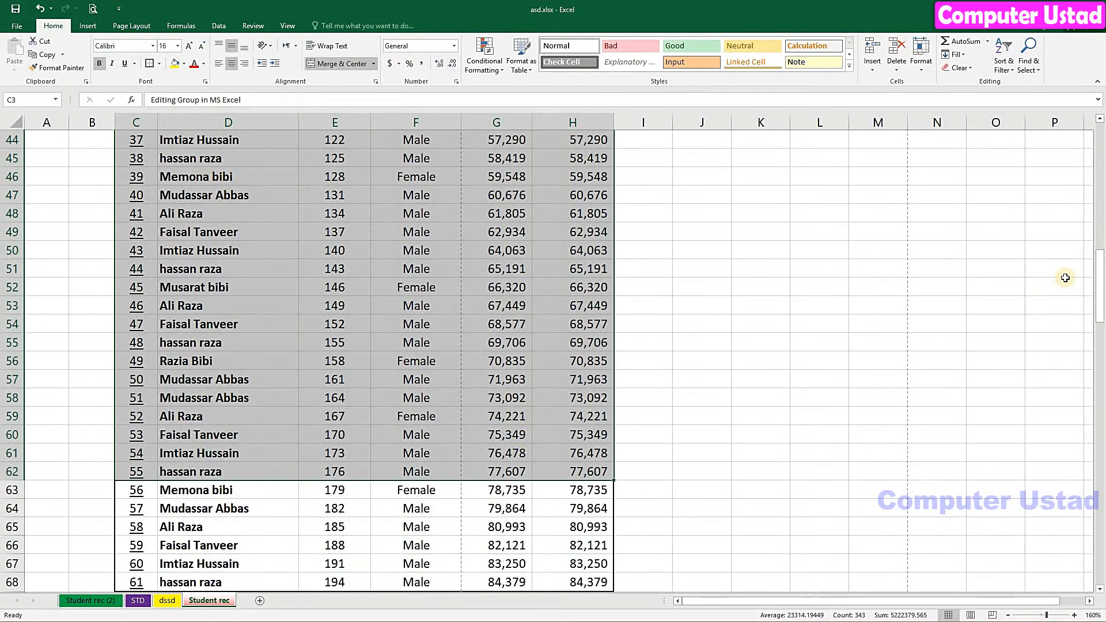
pyautogui.moveTo(1100, 275); pyautogui.dragTo(1100, 137)
pyautogui.click(384, 289)
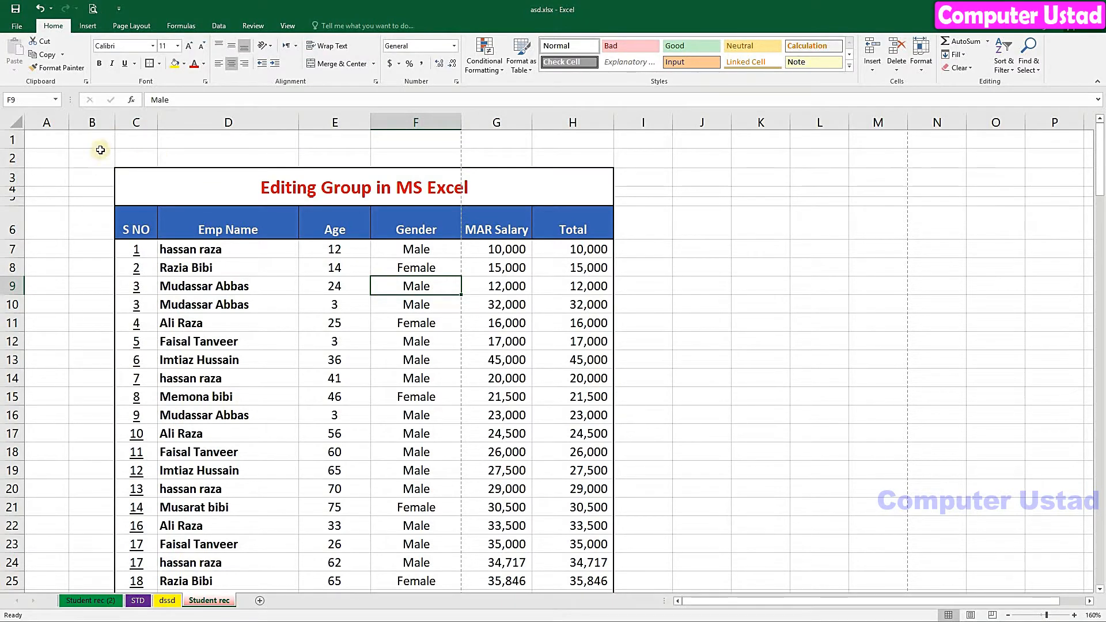
# Open the print preview of the Student rec sheet and hide the margin guides on the page.
pyautogui.click(18, 25)
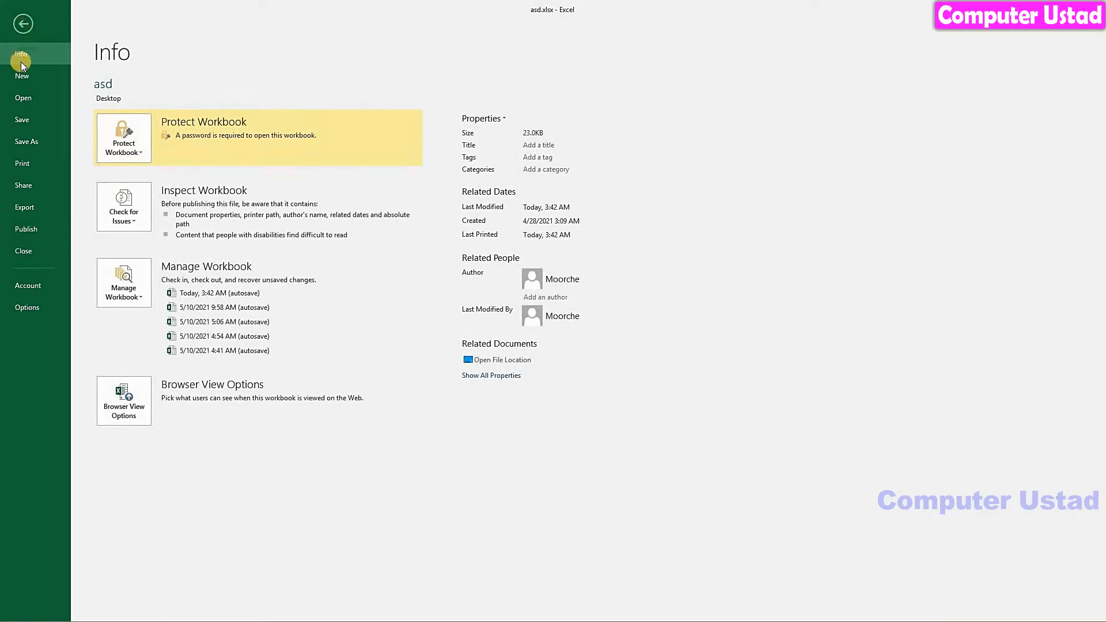
pyautogui.click(23, 163)
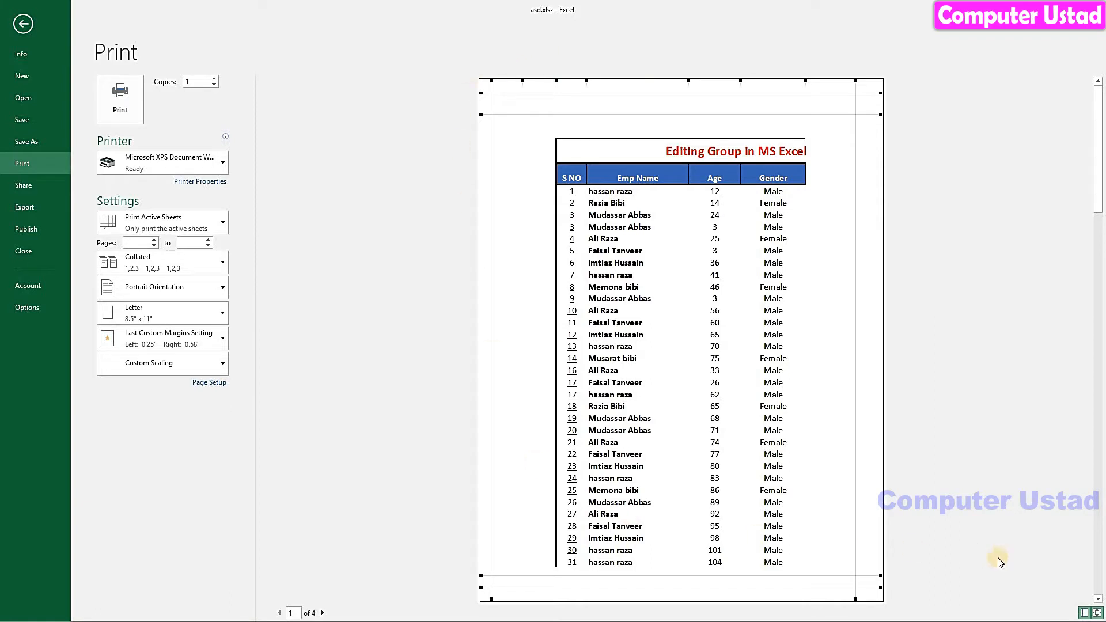
pyautogui.click(1085, 613)
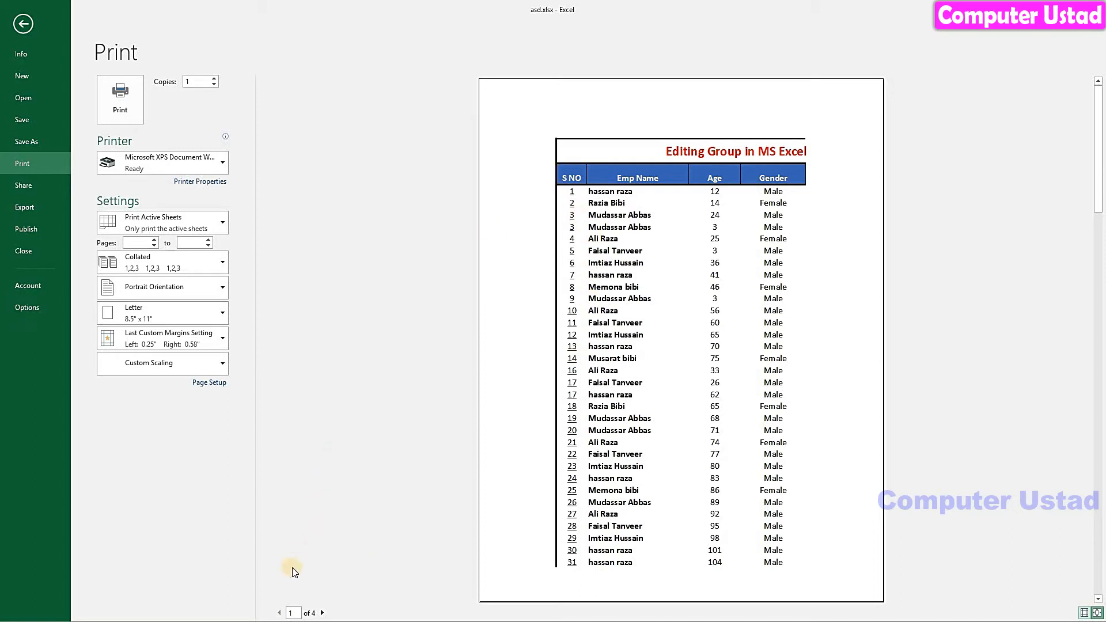
# Page through the Student rec print preview to the last page, and return to the worksheet.
pyautogui.click(323, 613)
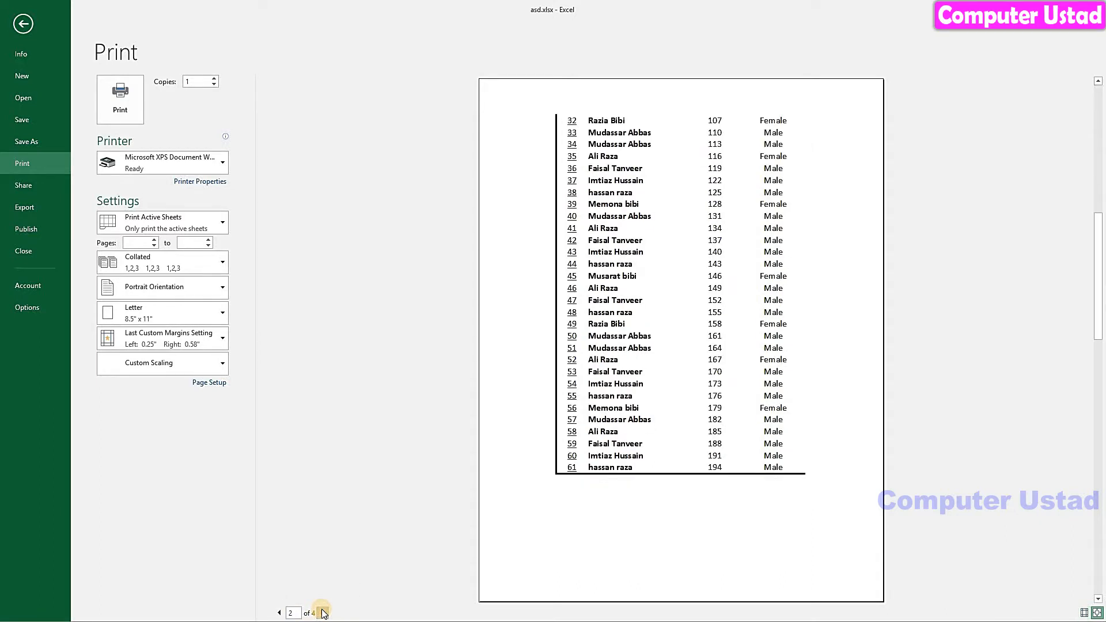
pyautogui.click(324, 613)
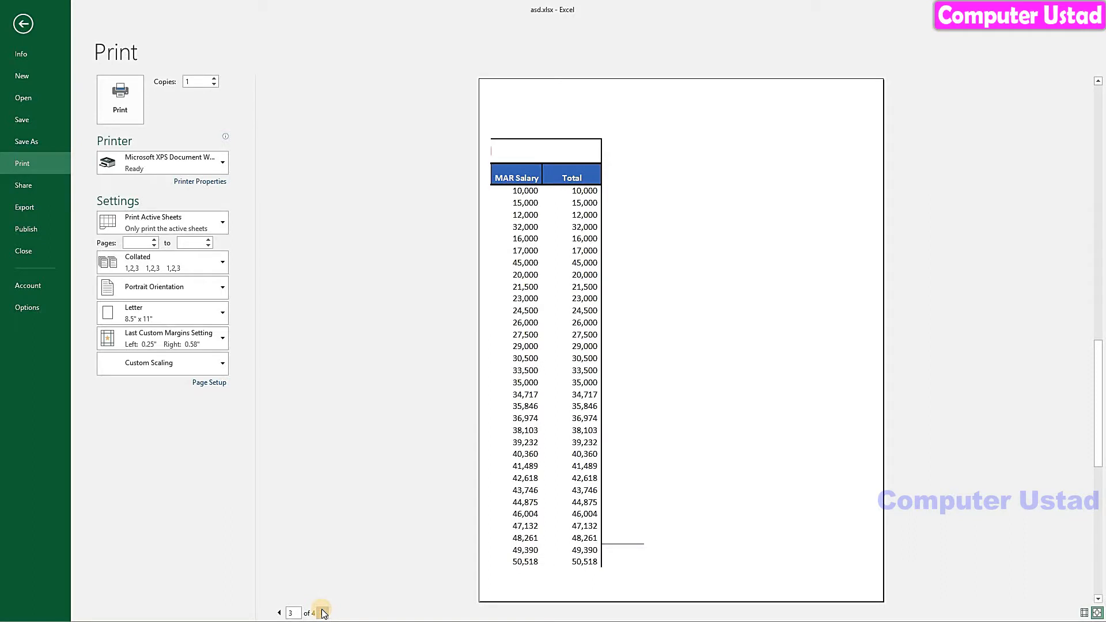
pyautogui.click(324, 612)
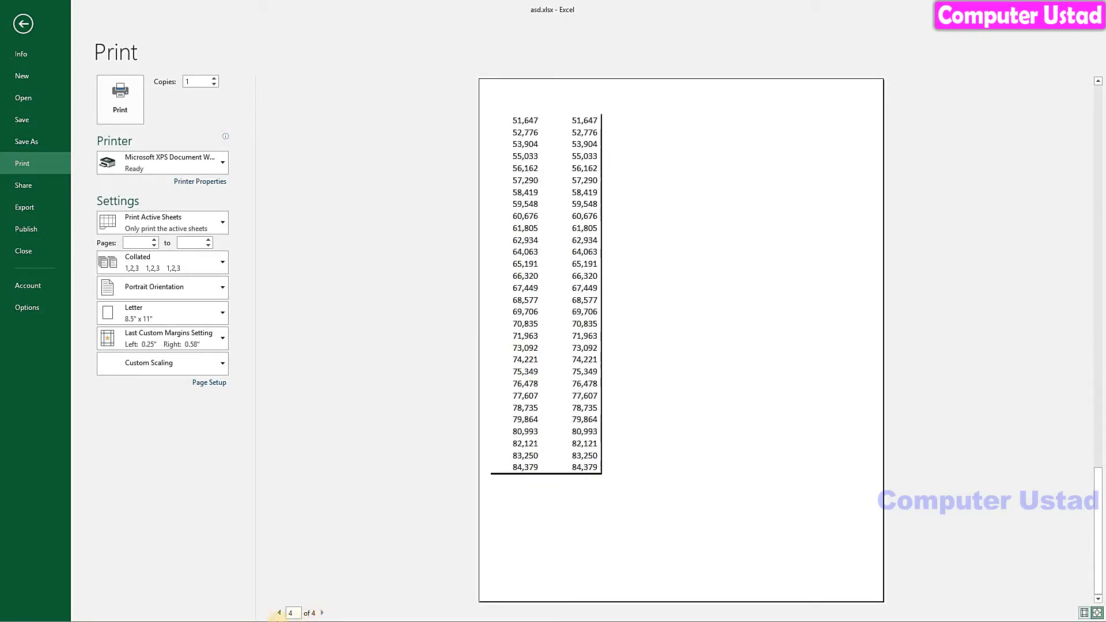
pyautogui.click(278, 612)
pyautogui.click(278, 612)
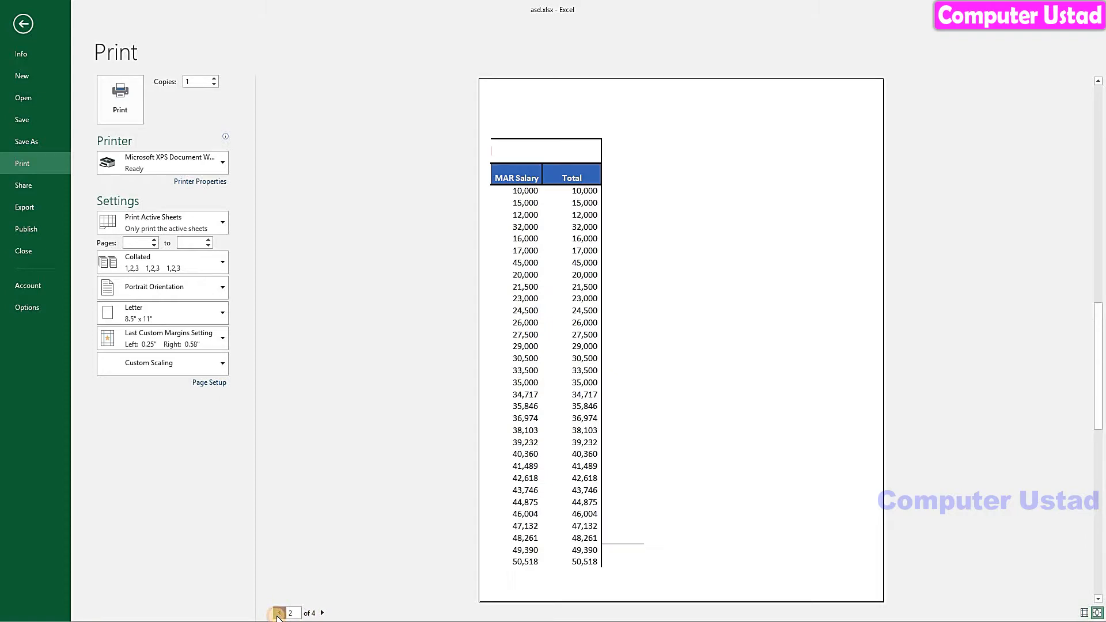
pyautogui.click(19, 23)
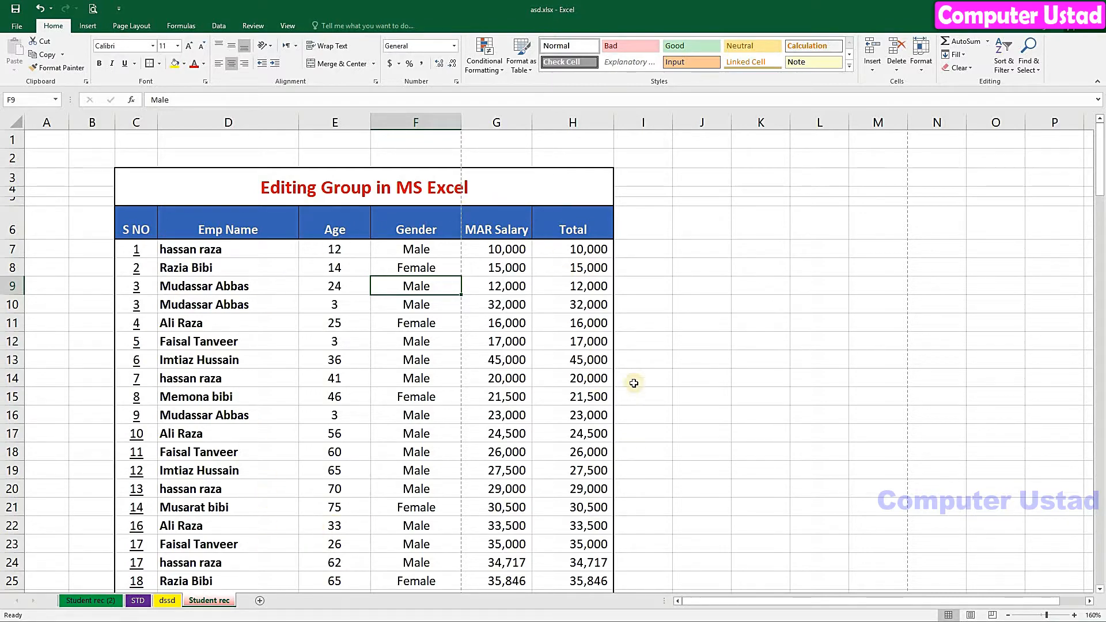
# Reopen the print preview of the Student rec sheet and try to add a new printer.
pyautogui.moveTo(1099, 192); pyautogui.dragTo(1101, 102)
pyautogui.click(92, 10)
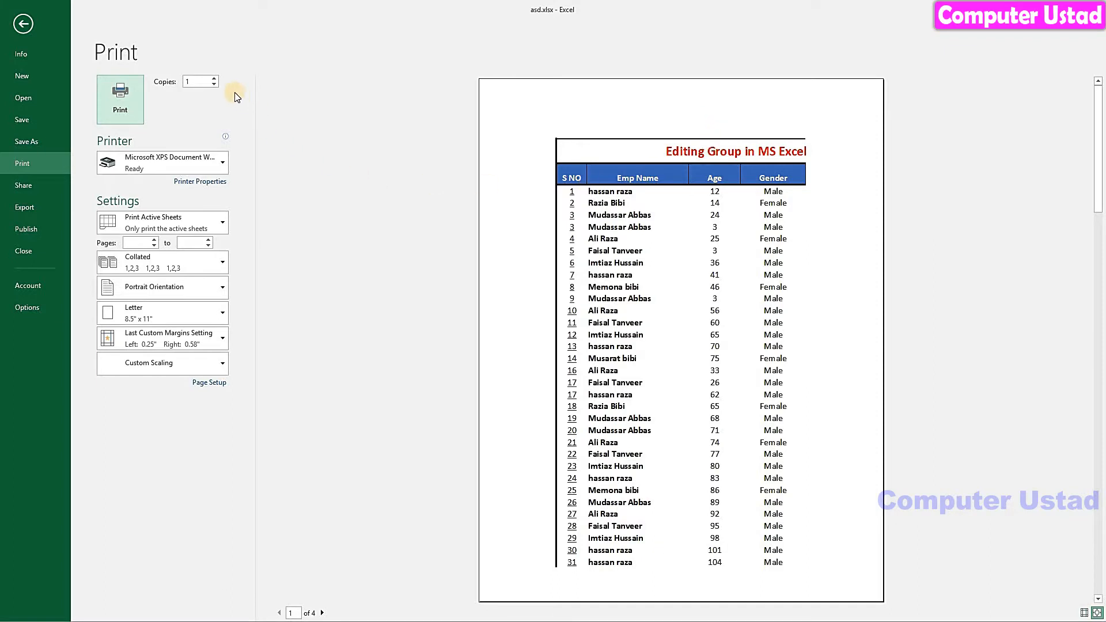
pyautogui.click(214, 79)
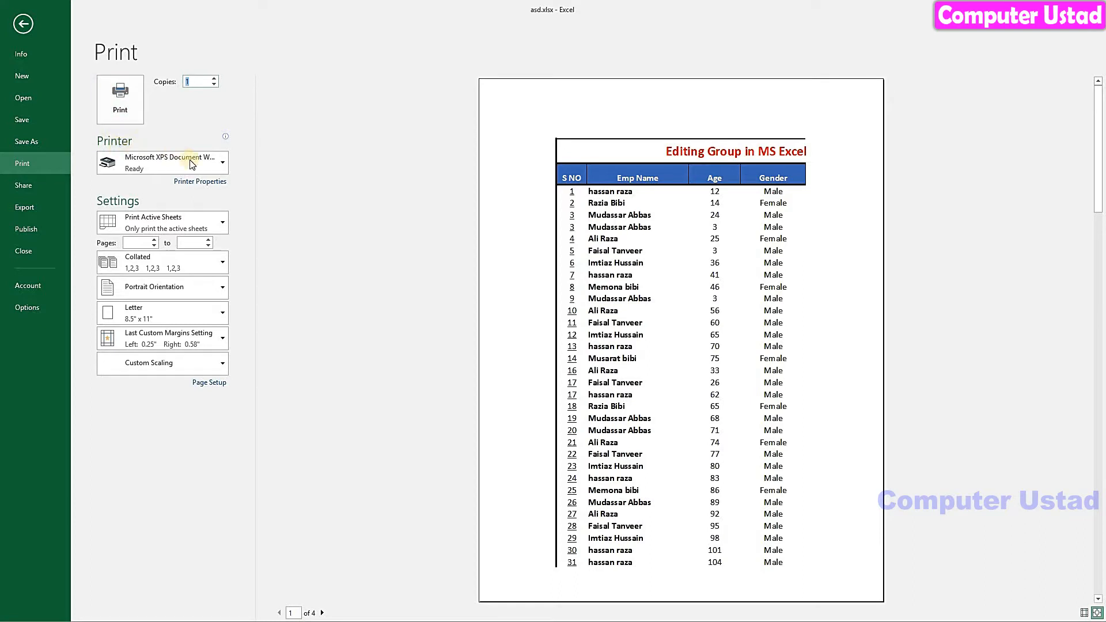
pyautogui.click(224, 165)
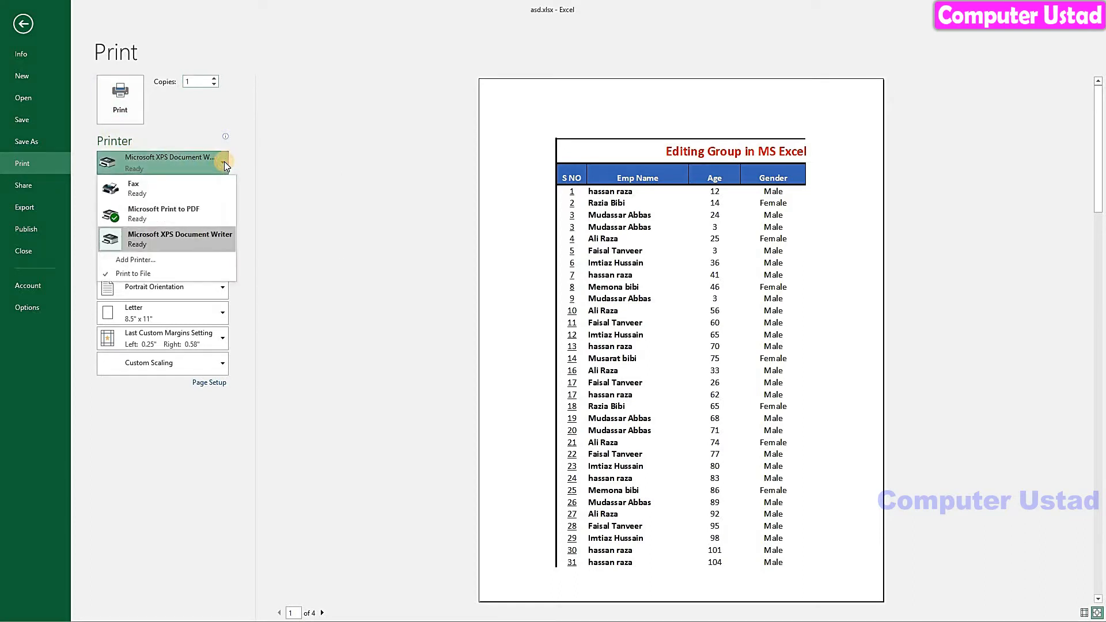
pyautogui.click(152, 262)
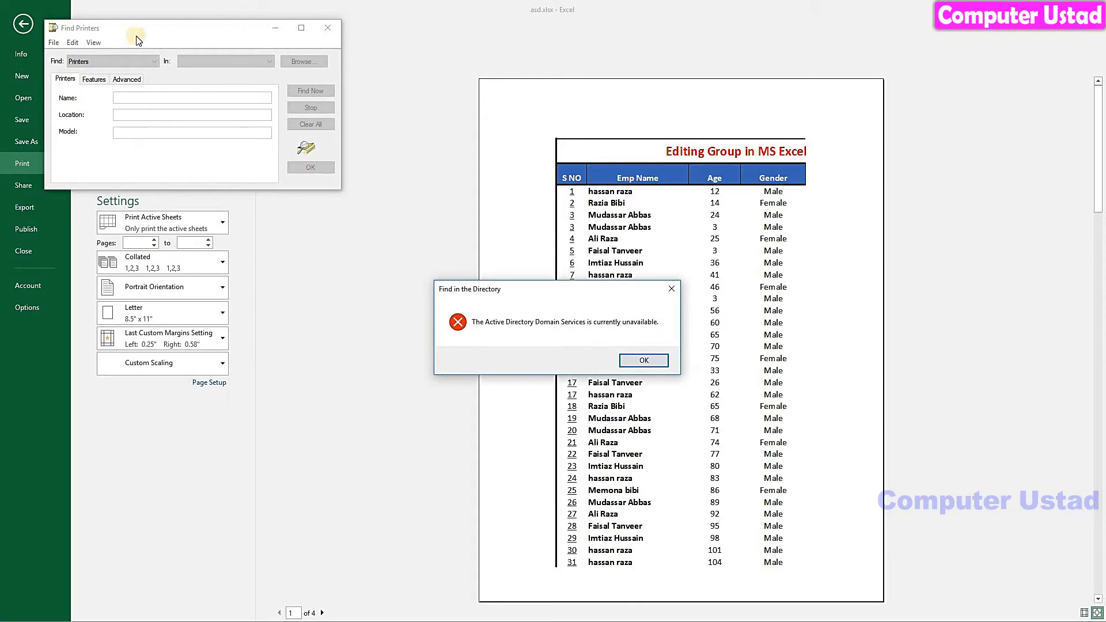
pyautogui.click(644, 360)
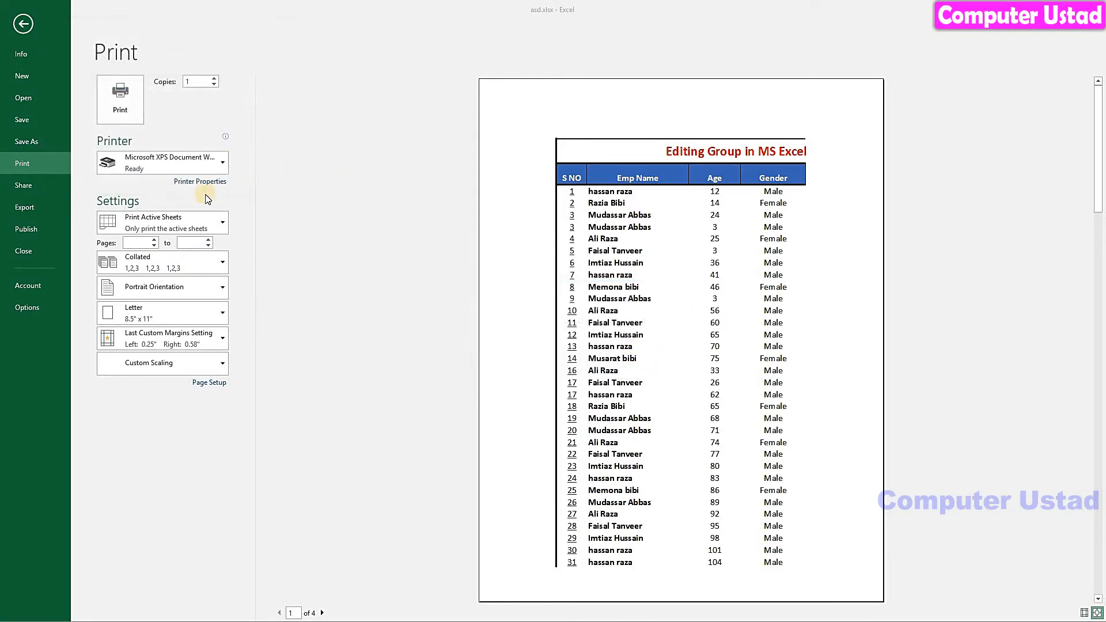
# Choose Microsoft XPS Document Writer as the printer, and return to the worksheet.
pyautogui.click(182, 159)
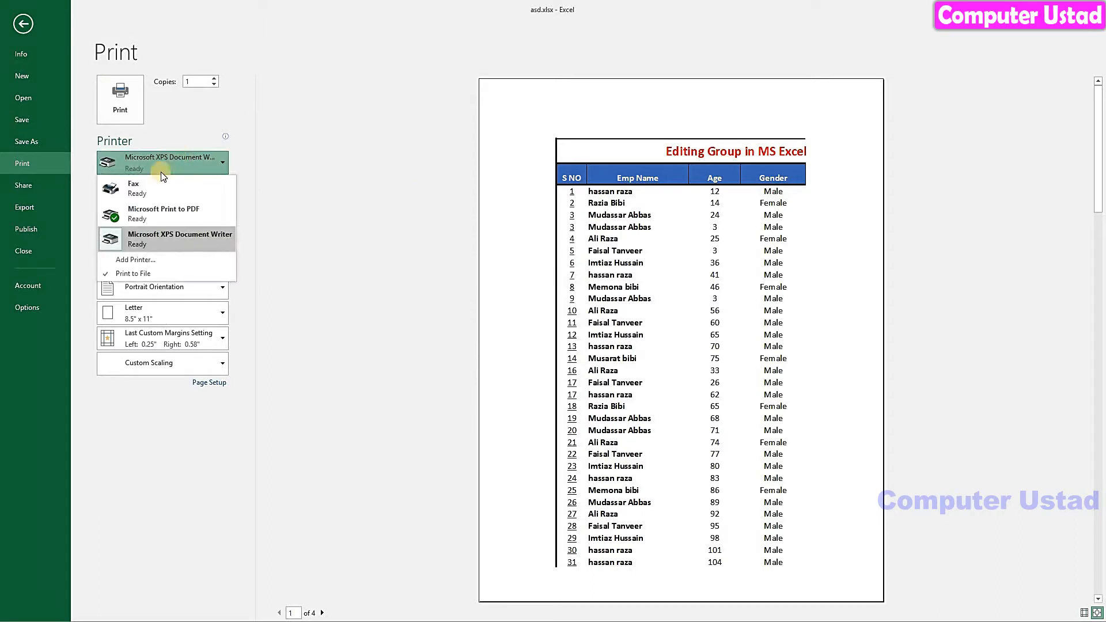
pyautogui.click(139, 237)
pyautogui.click(106, 226)
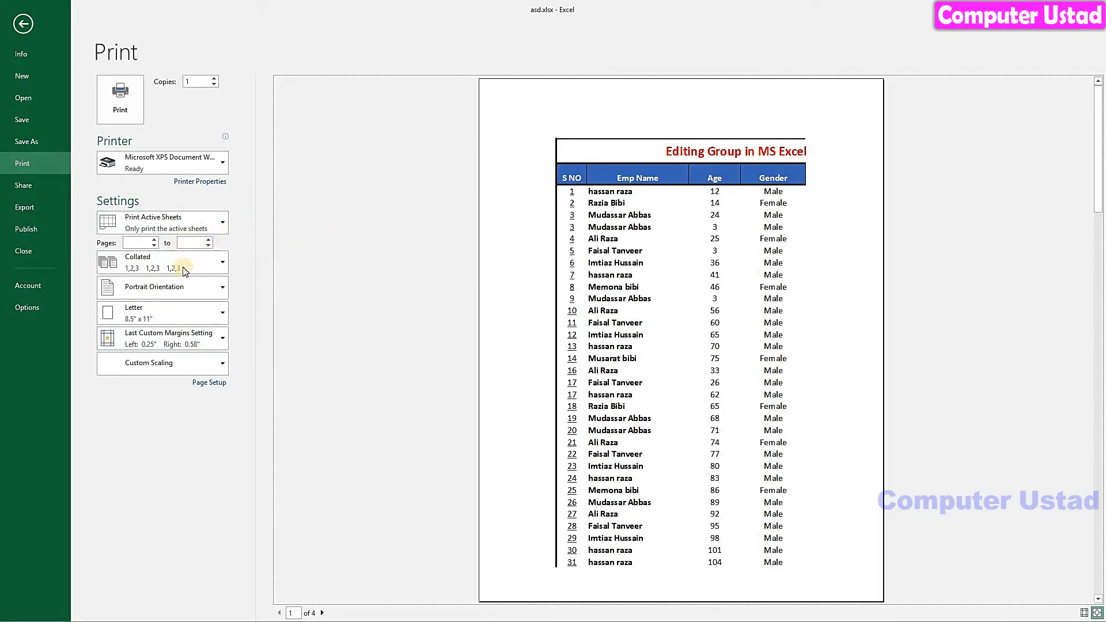
pyautogui.click(109, 223)
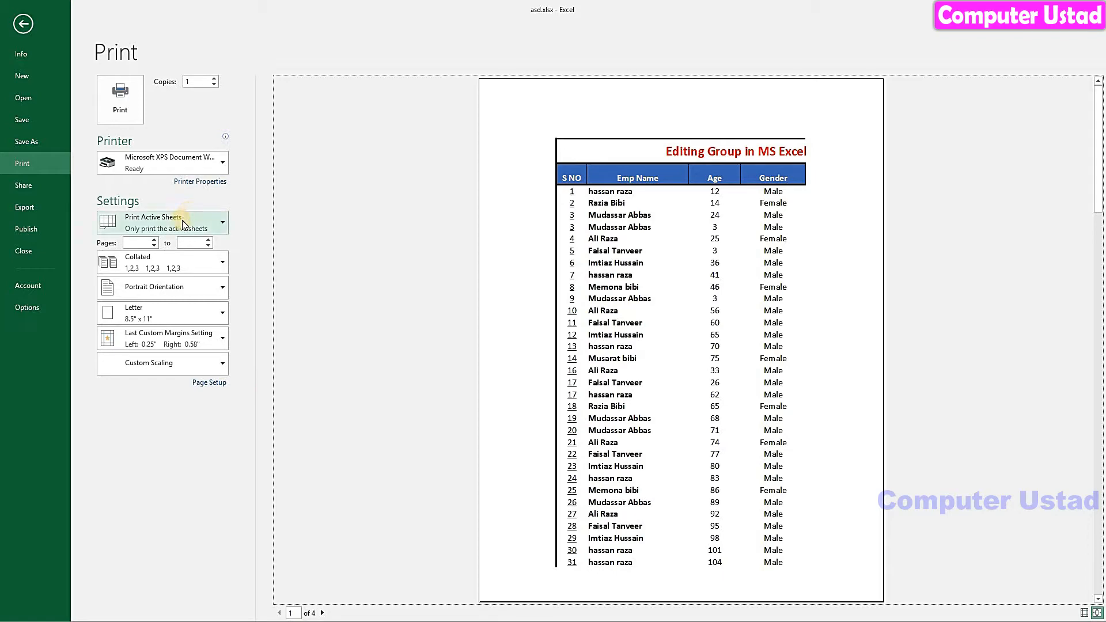
pyautogui.press('Escape')
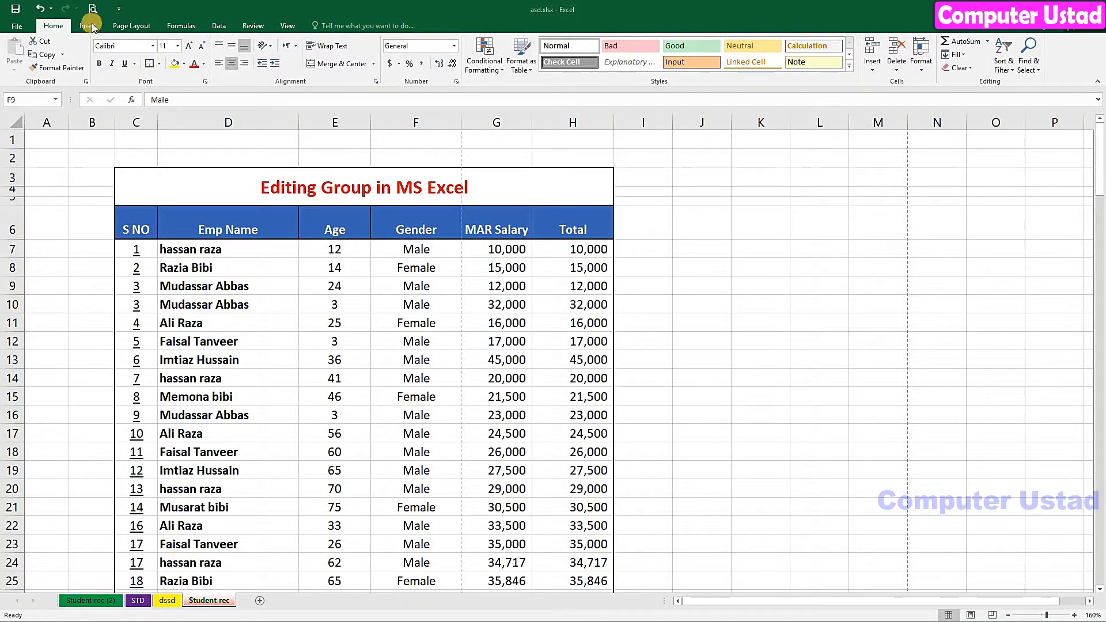
# Check the contents of the dssd and STD sheets, and switch to the Student rec (2) sheet.
pyautogui.click(214, 605)
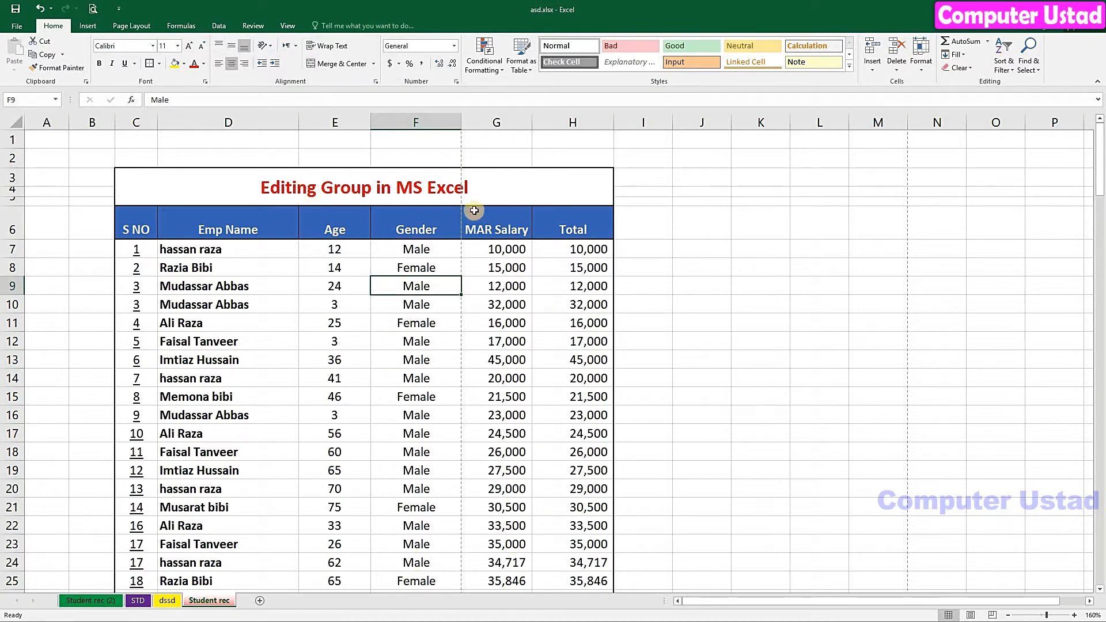
pyautogui.click(167, 600)
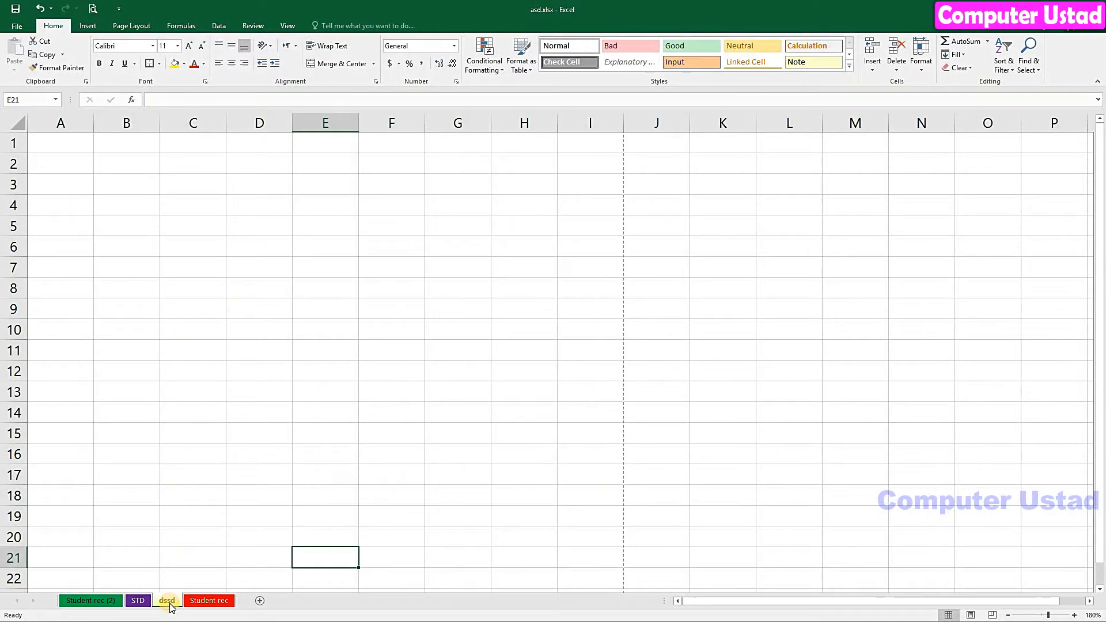
pyautogui.click(139, 600)
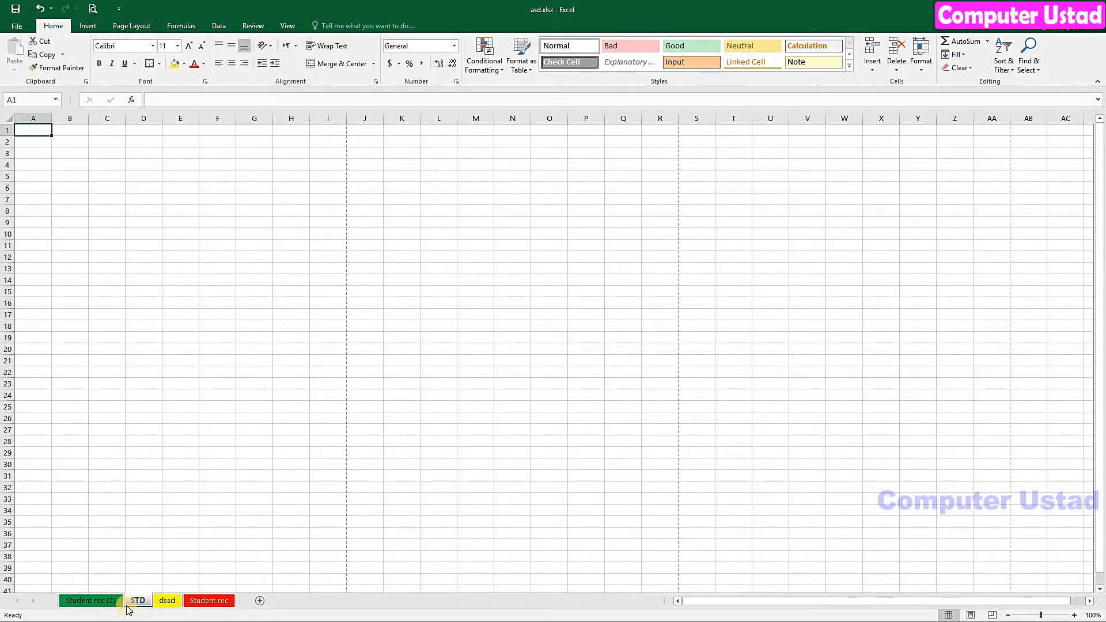
pyautogui.click(89, 601)
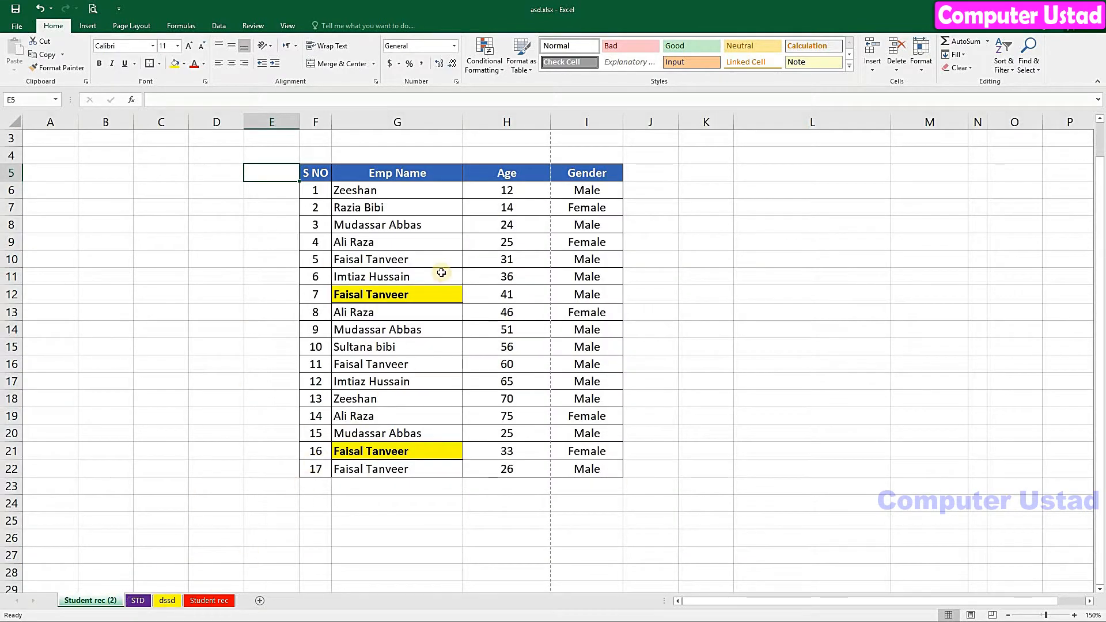
# Preview how the Student rec (2) sheet prints, page by page, and return to the worksheet.
pyautogui.click(12, 27)
pyautogui.click(23, 164)
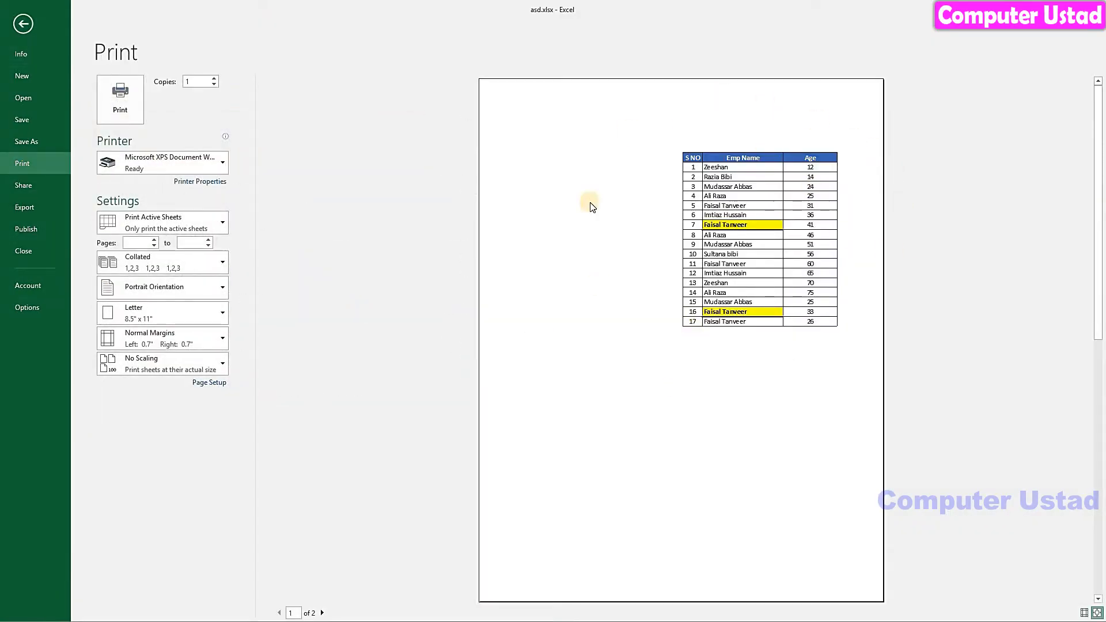
pyautogui.click(322, 613)
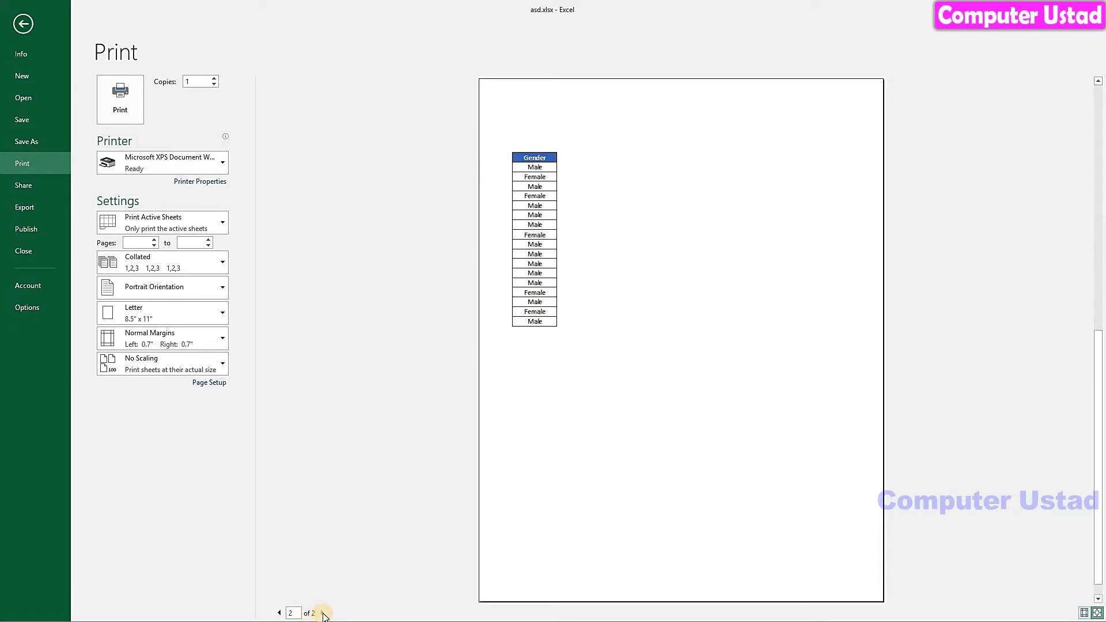
pyautogui.click(279, 612)
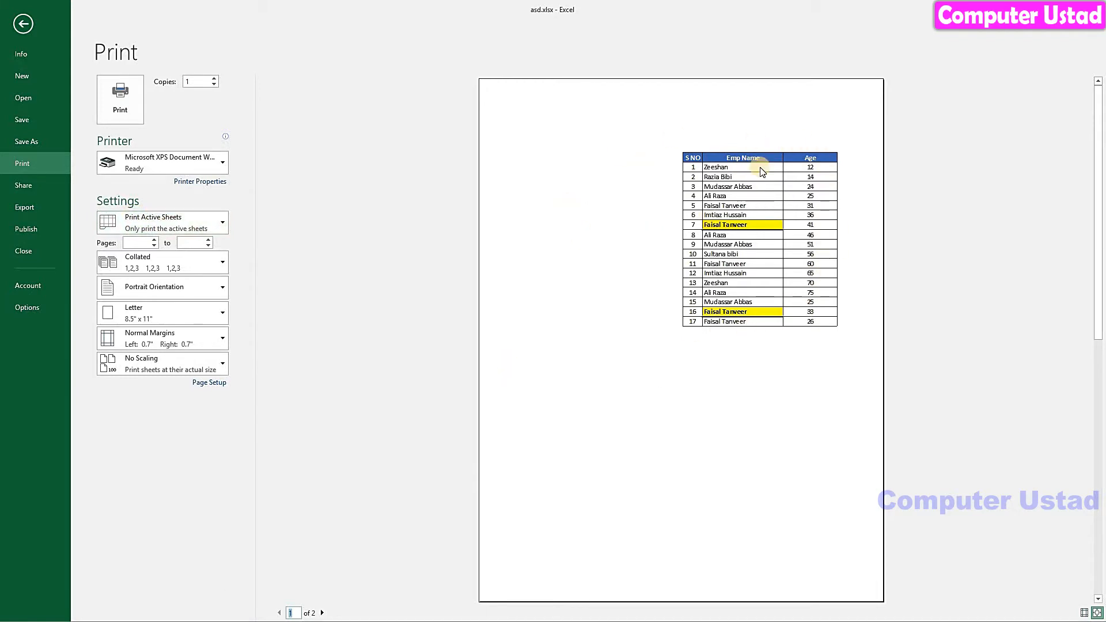
pyautogui.click(321, 613)
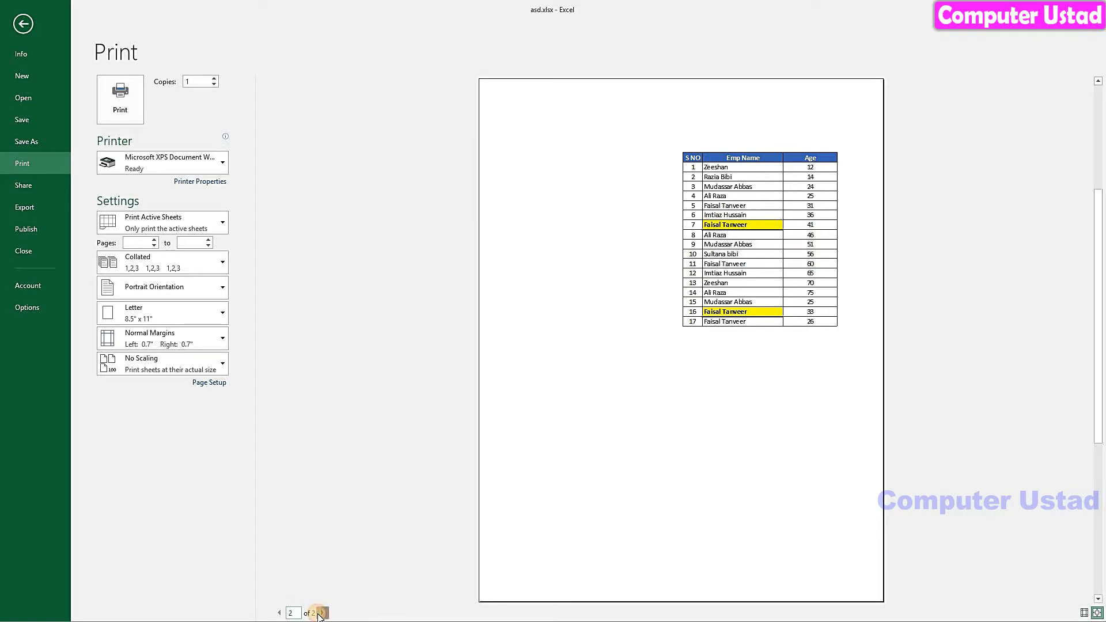
pyautogui.click(279, 613)
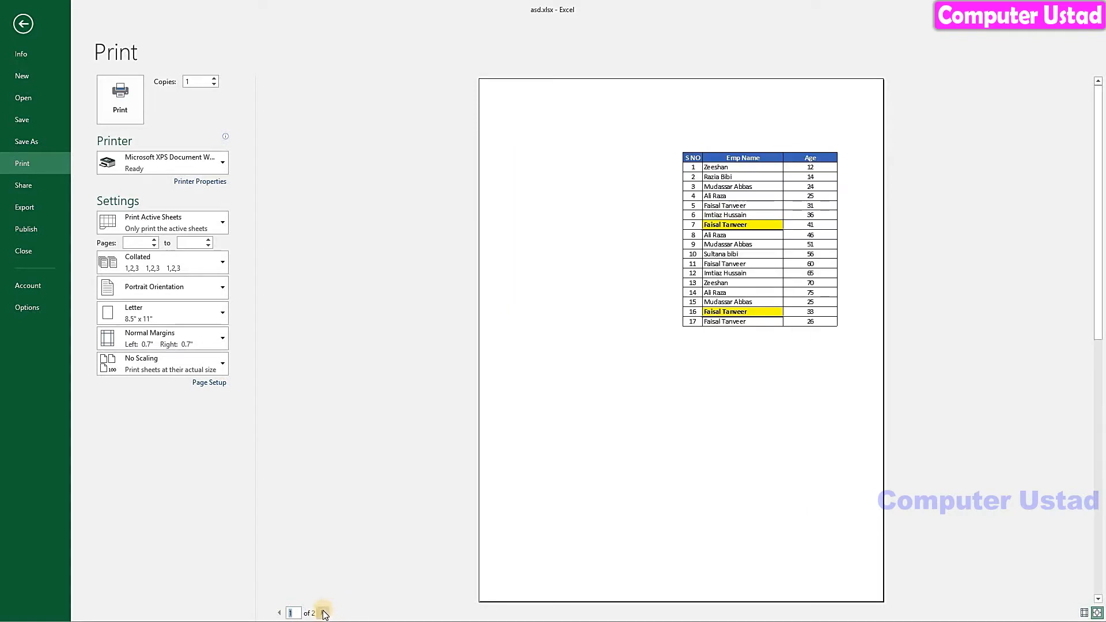
pyautogui.click(22, 24)
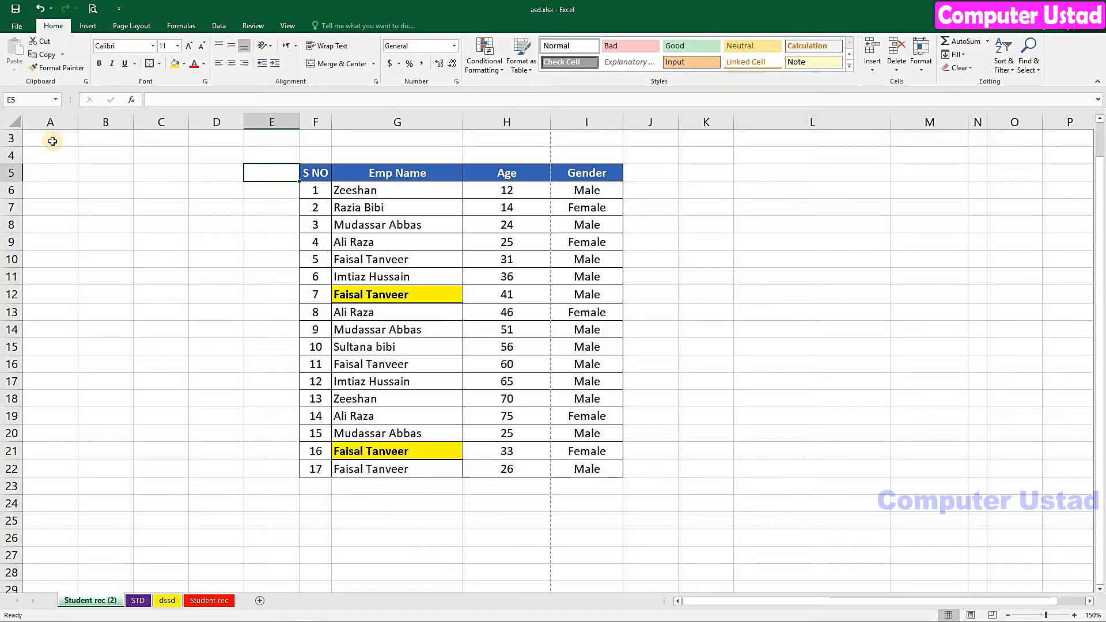
# From the Student rec sheet, set the print scope to Print Entire Workbook and page through the preview to page 3.
pyautogui.click(210, 600)
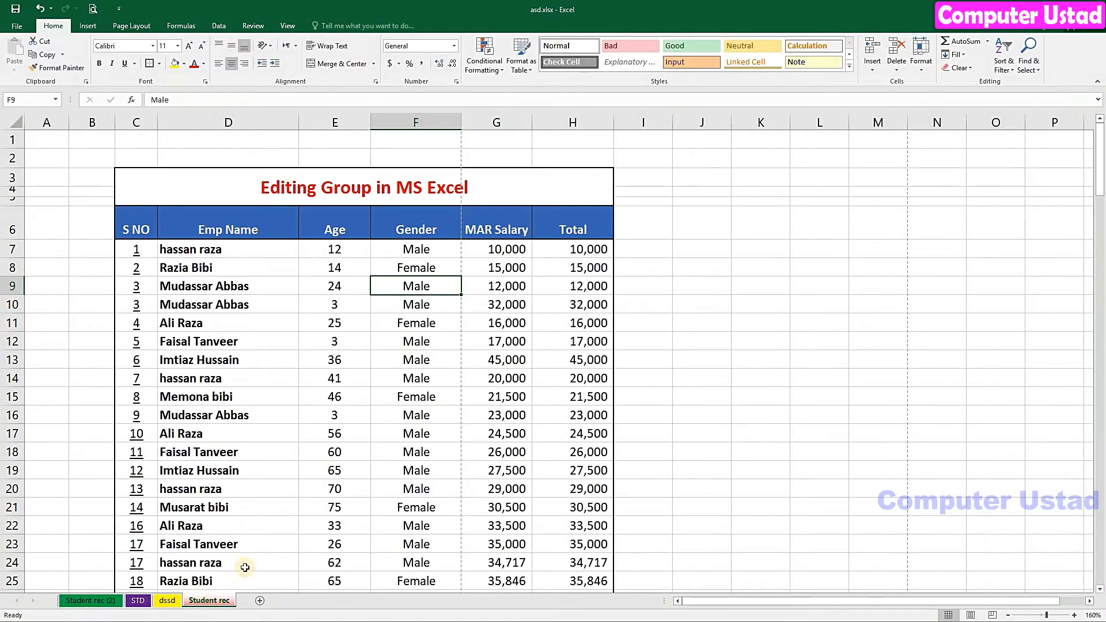
pyautogui.click(93, 8)
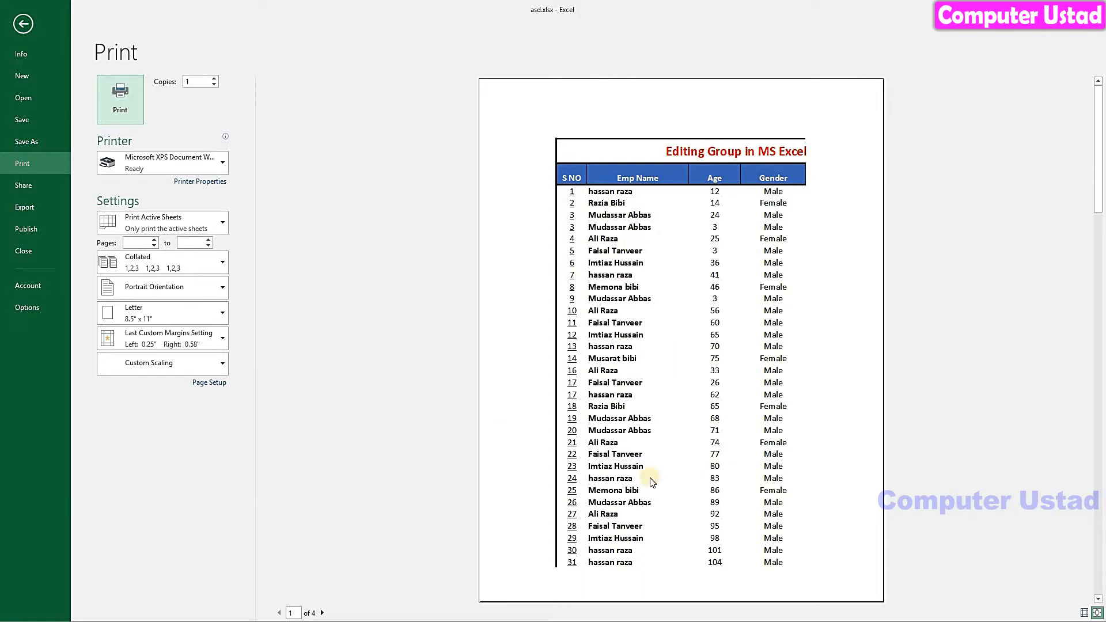
pyautogui.click(206, 228)
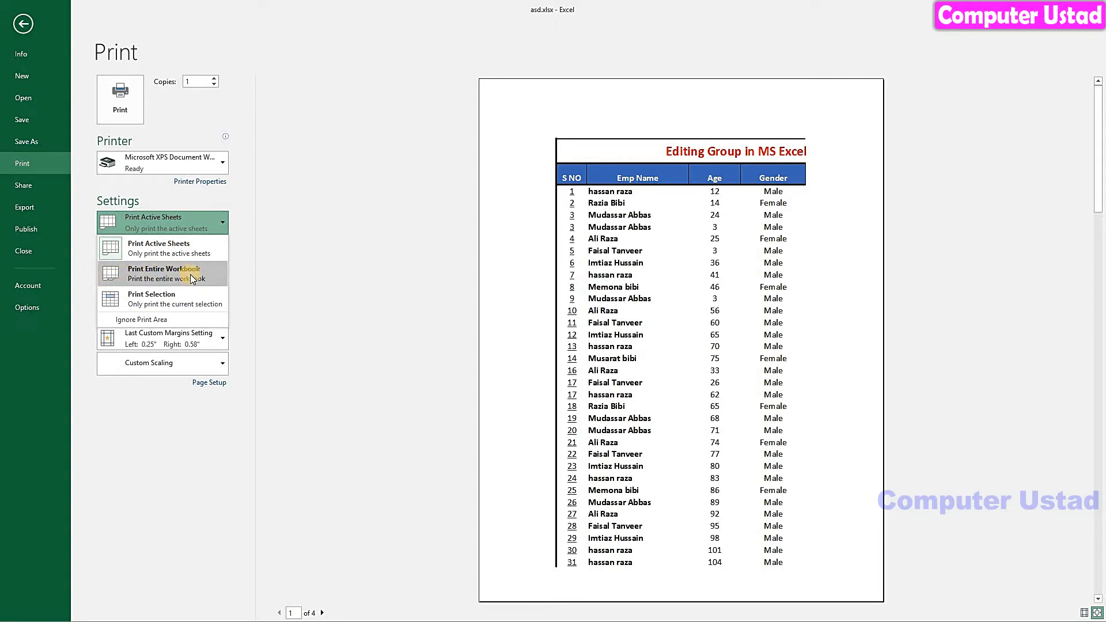
pyautogui.click(152, 274)
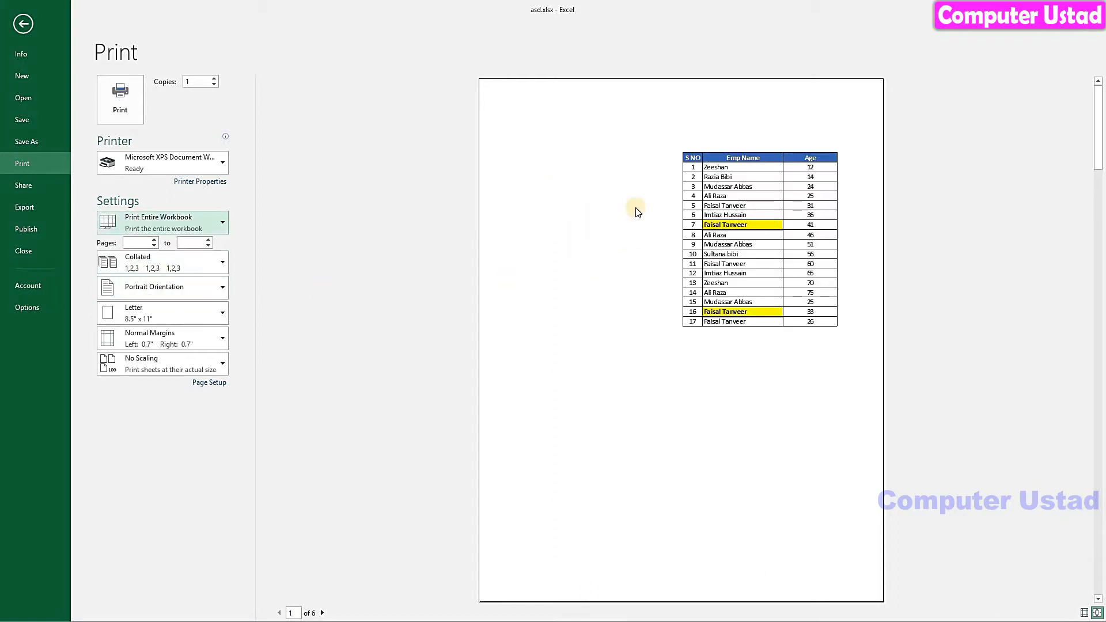
pyautogui.click(323, 613)
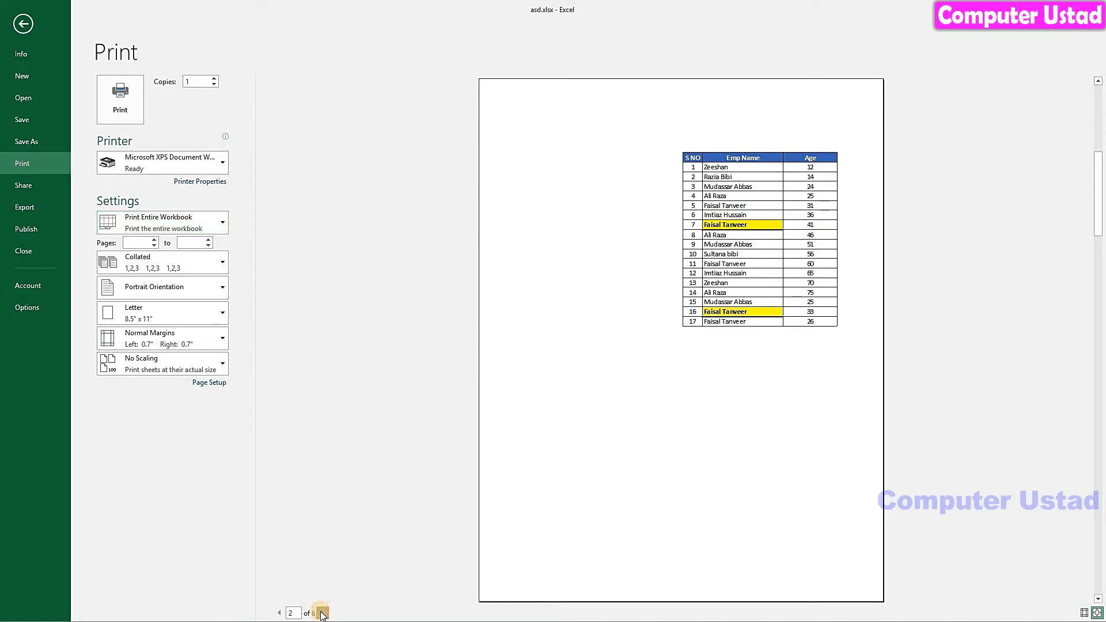
pyautogui.click(322, 613)
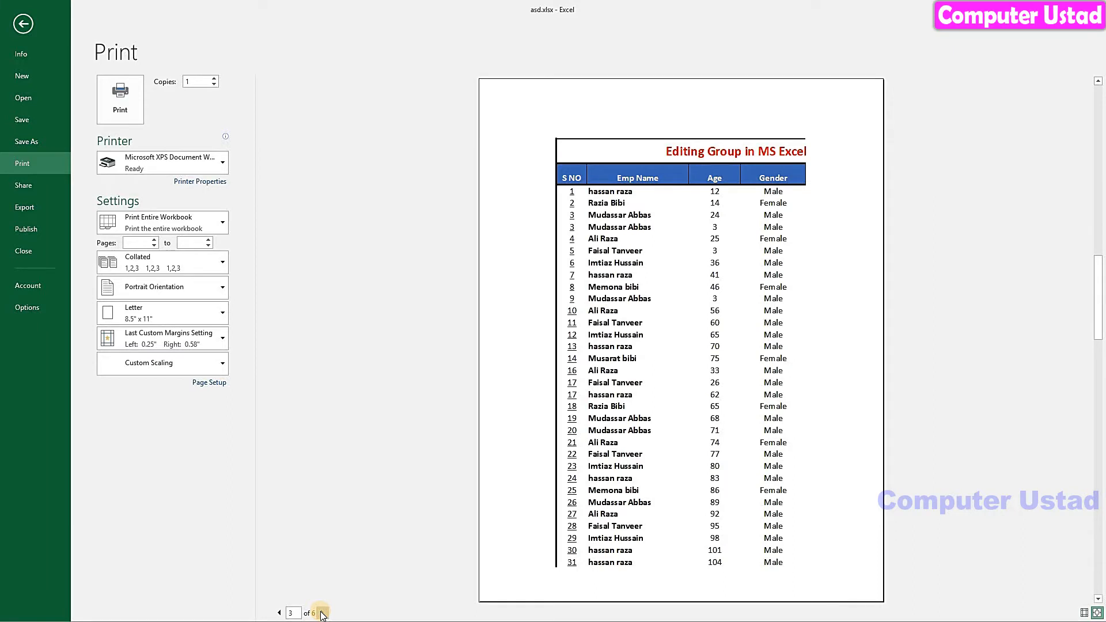
# Page through the rest of the entire-workbook preview to page 6 and return to the worksheet.
pyautogui.click(321, 613)
pyautogui.click(322, 613)
pyautogui.click(321, 613)
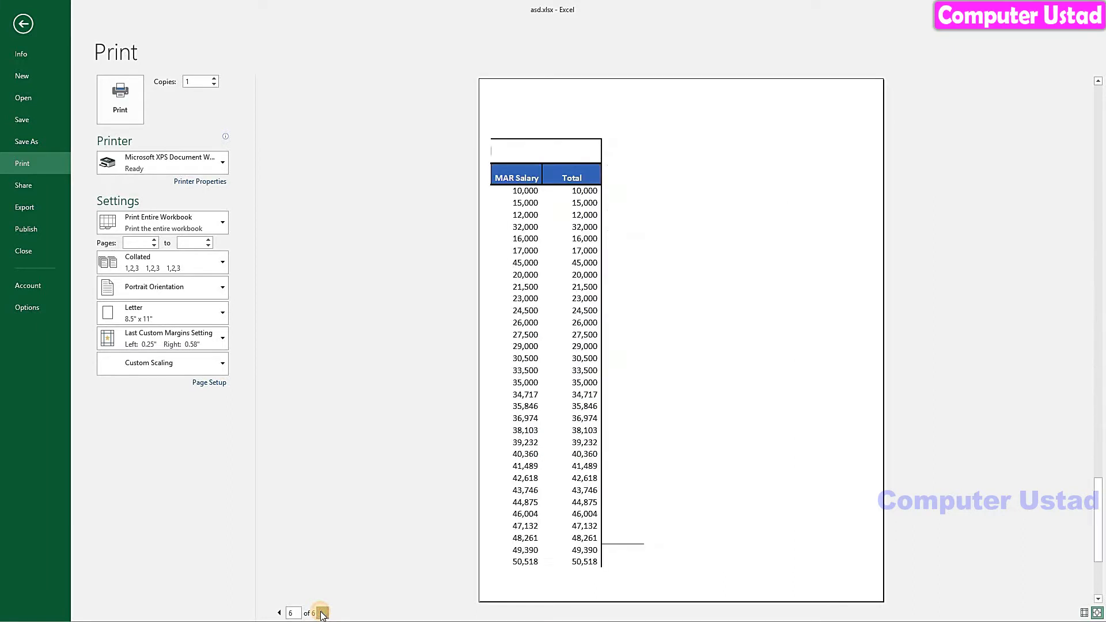
pyautogui.click(23, 23)
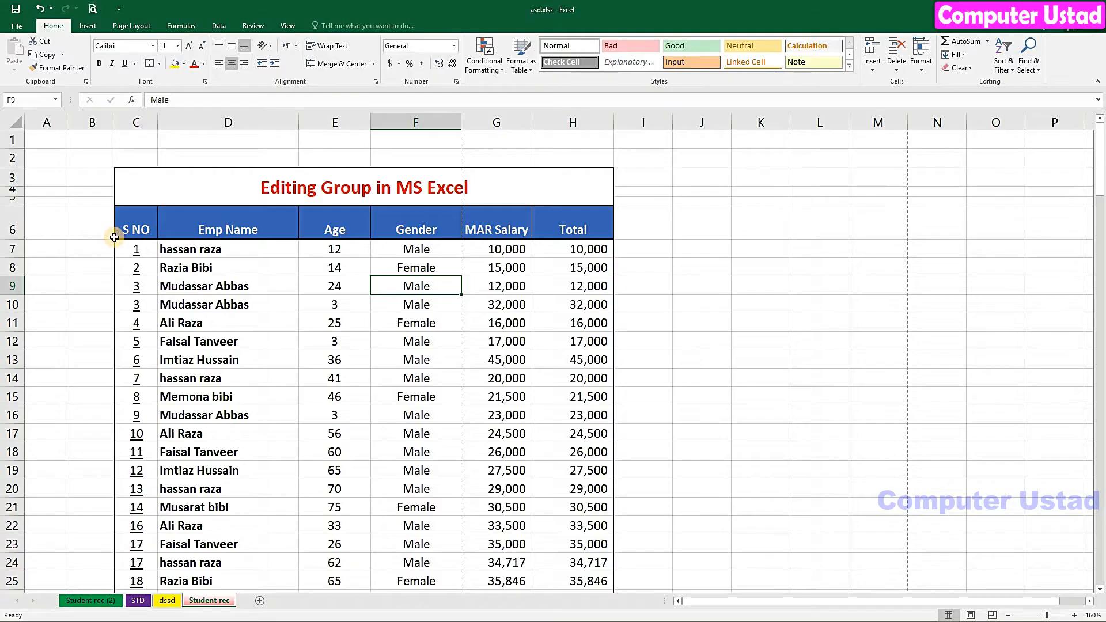
# Look through the Student rec (2), STD and dssd sheets, and return to the Student rec sheet.
pyautogui.click(108, 600)
pyautogui.click(136, 600)
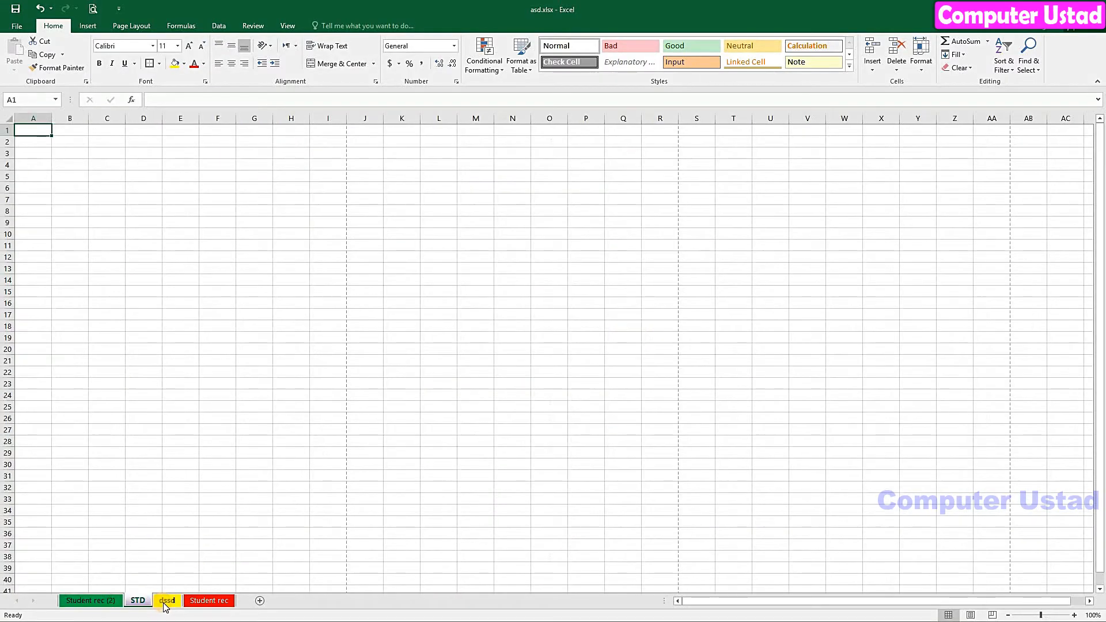
pyautogui.click(165, 601)
pyautogui.click(203, 601)
pyautogui.click(108, 600)
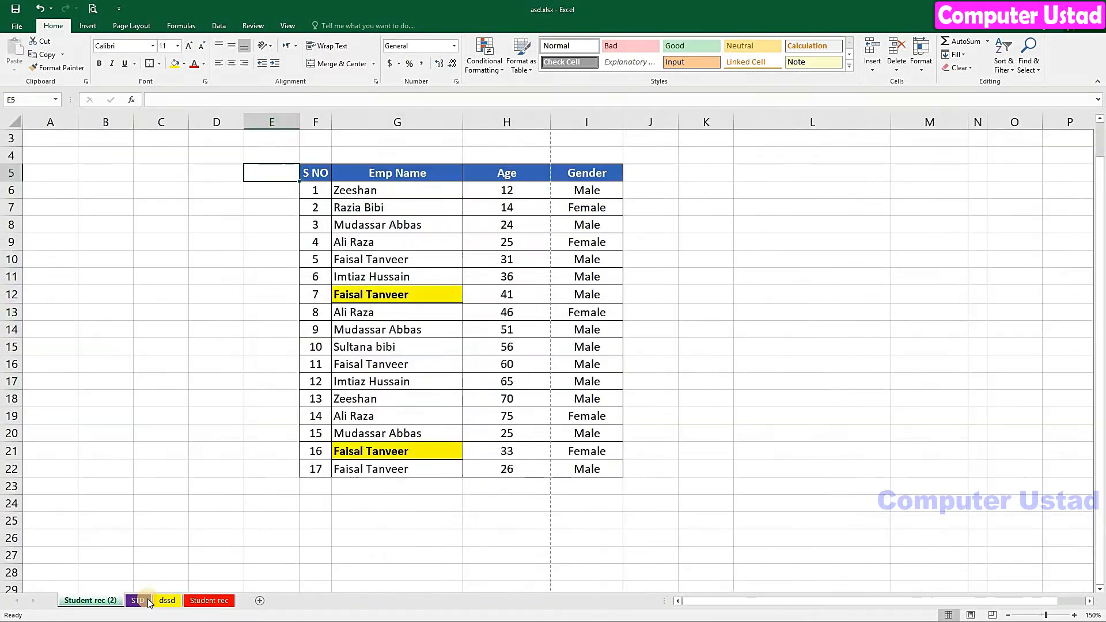
pyautogui.click(137, 601)
pyautogui.click(166, 601)
pyautogui.click(210, 602)
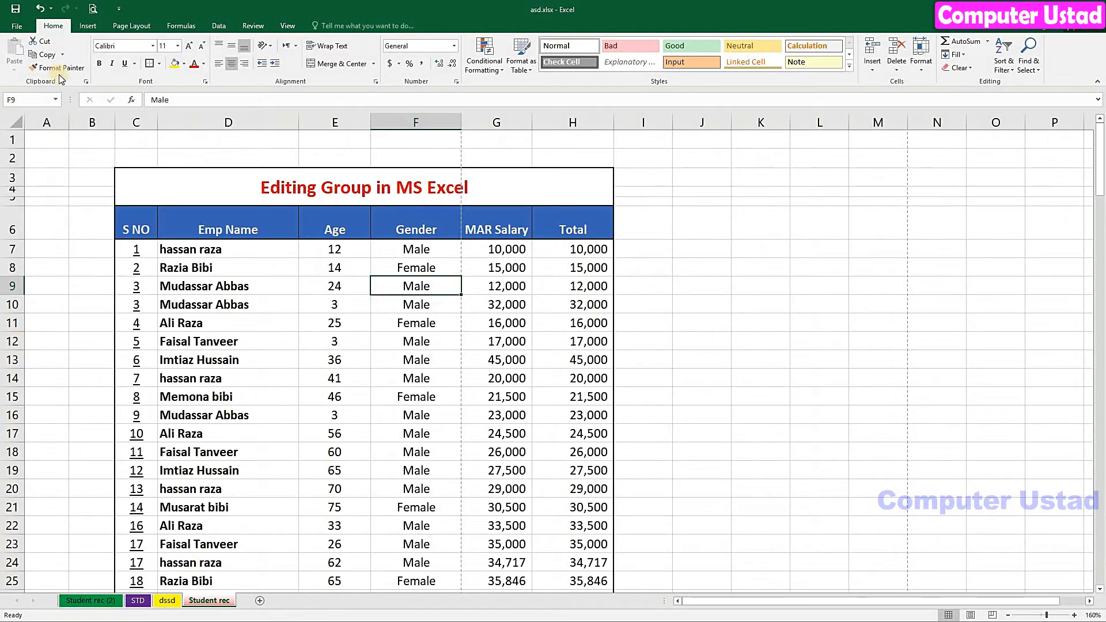
# Review the available print scope options without changing them, and return to the worksheet.
pyautogui.hotkey('ctrl', 'p')
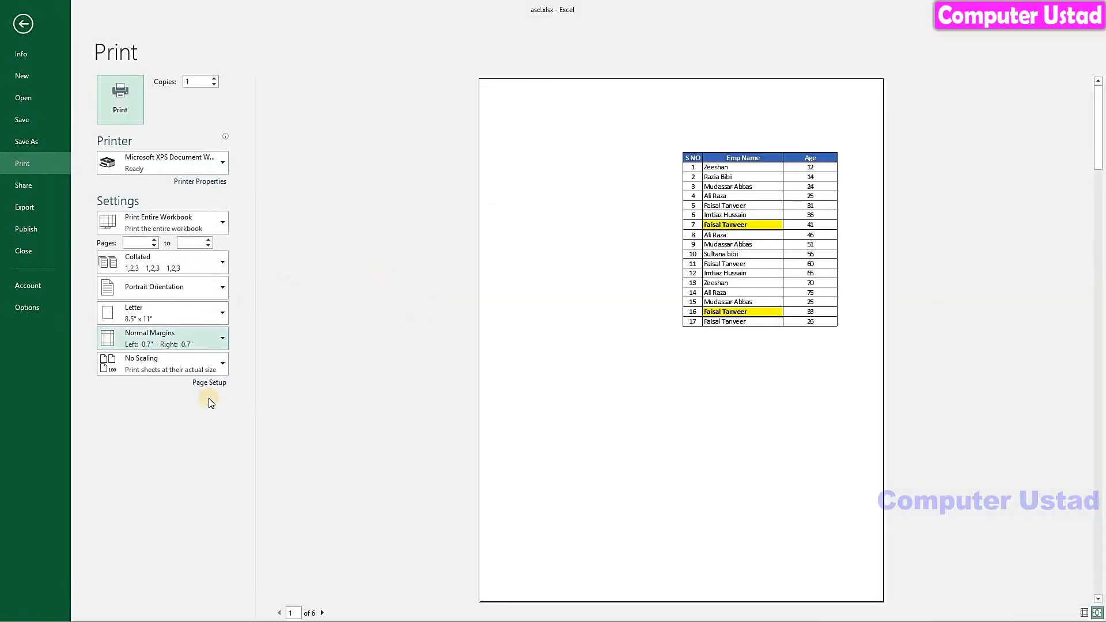
pyautogui.click(162, 229)
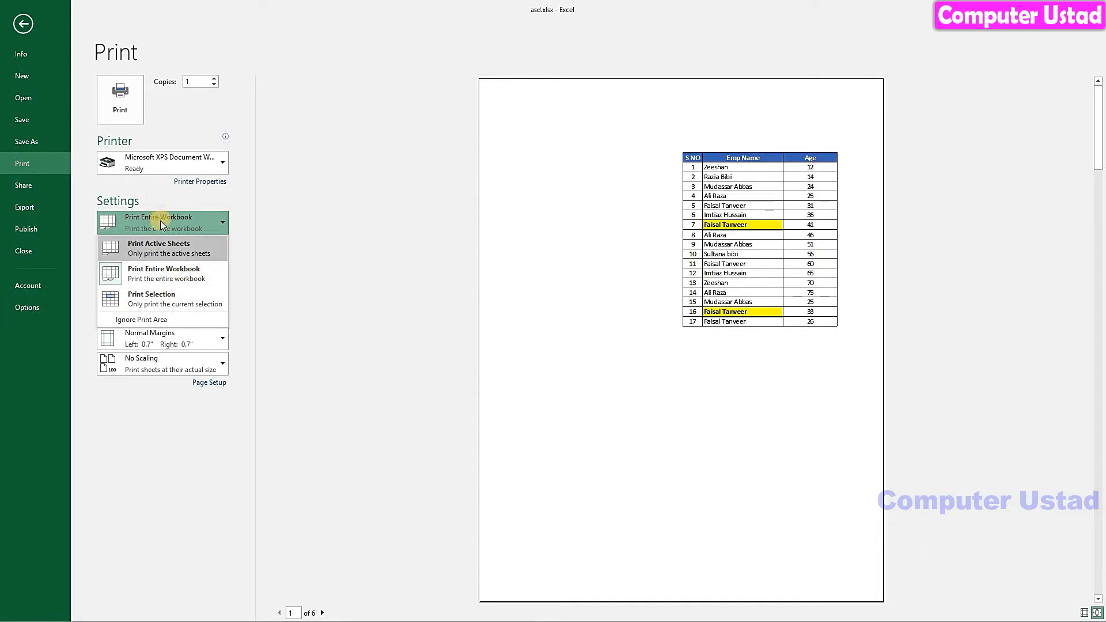
pyautogui.click(21, 24)
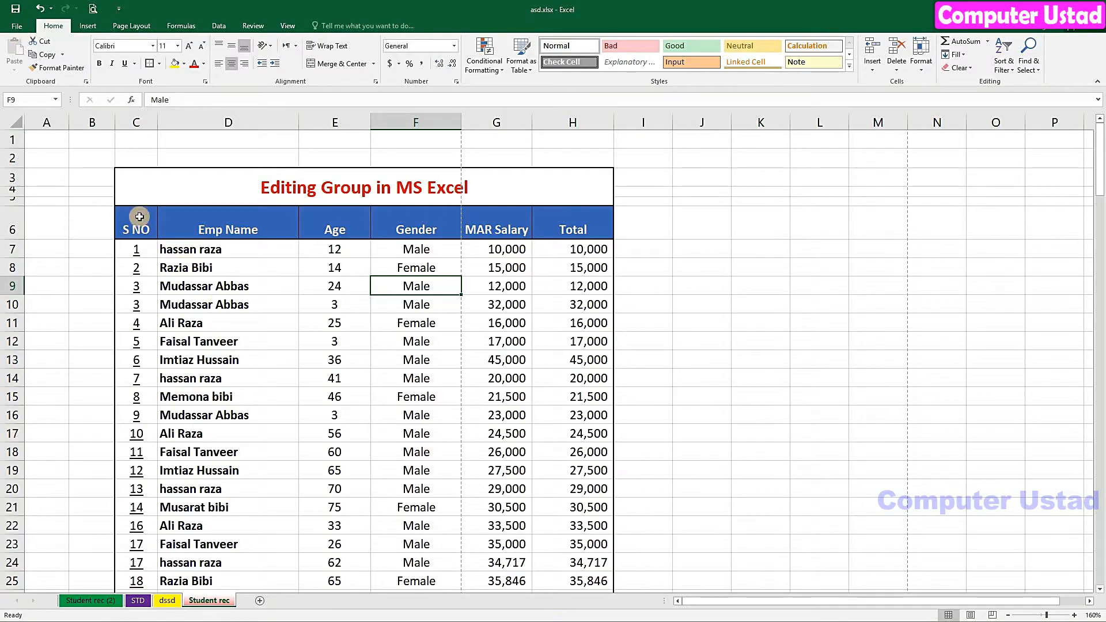
# Select the range C3:H21 on the Student rec sheet and page through the entire-workbook print preview.
pyautogui.moveTo(139, 185); pyautogui.dragTo(311, 509)
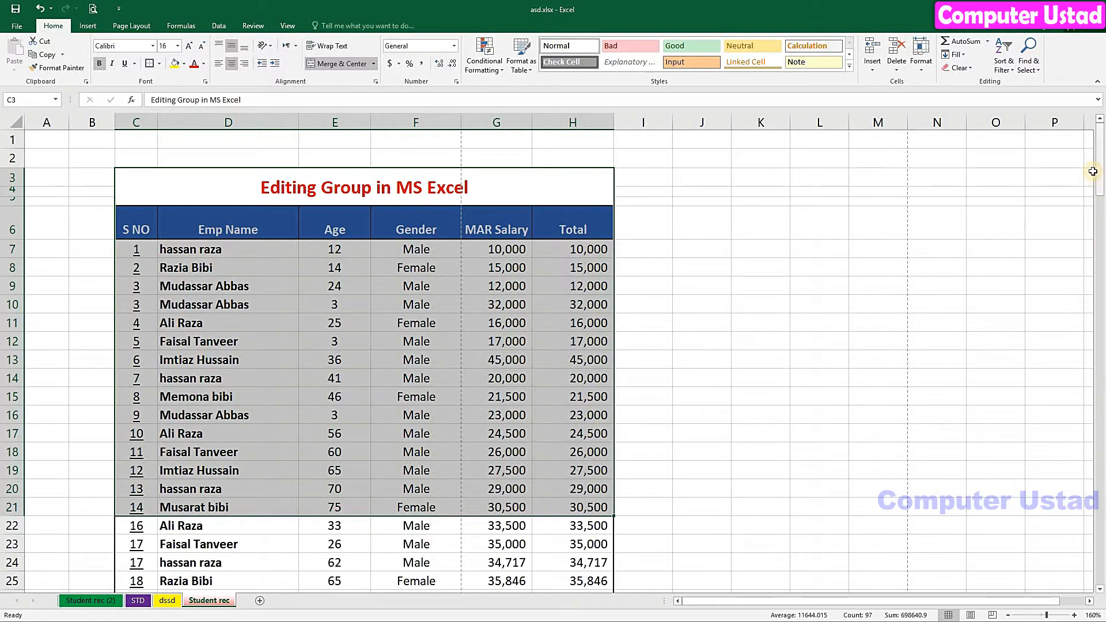
pyautogui.moveTo(1097, 173); pyautogui.dragTo(1101, 116)
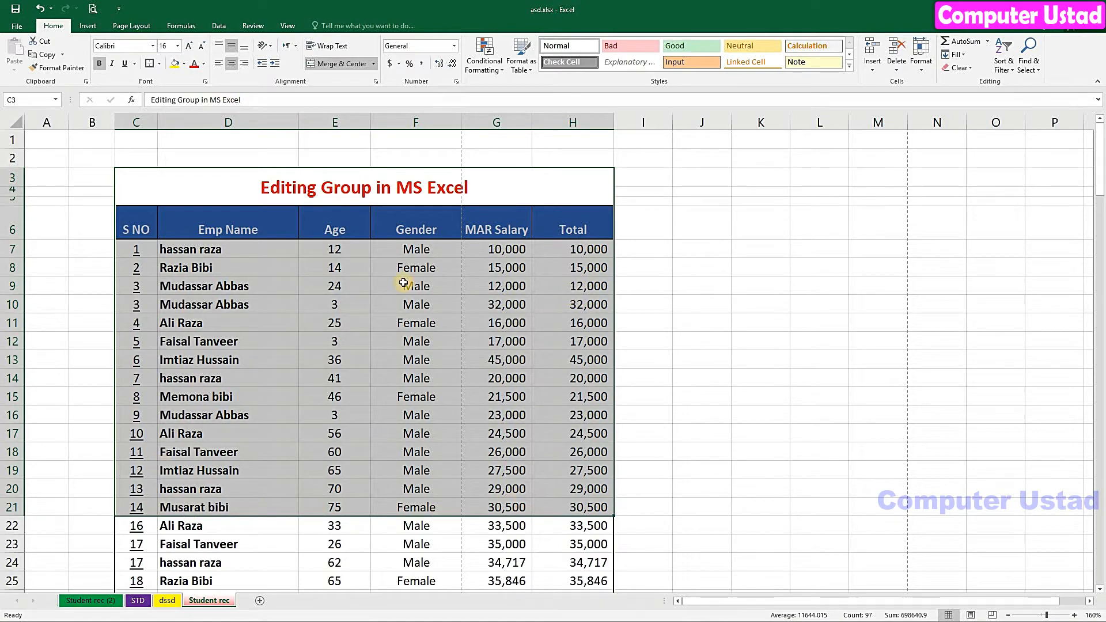
pyautogui.click(93, 11)
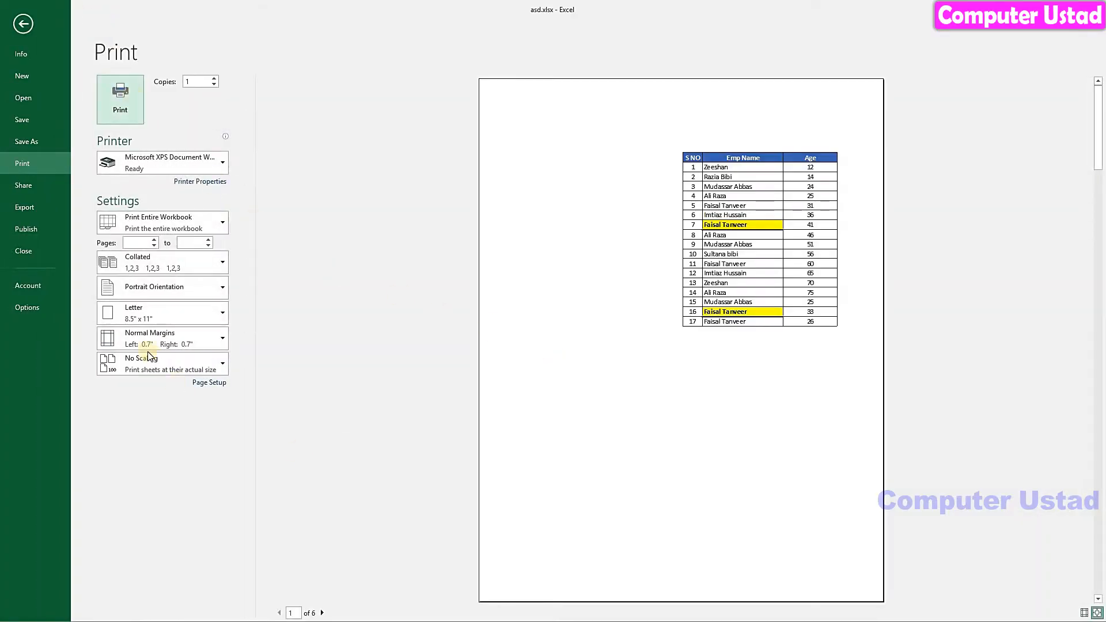
pyautogui.click(323, 613)
pyautogui.click(323, 613)
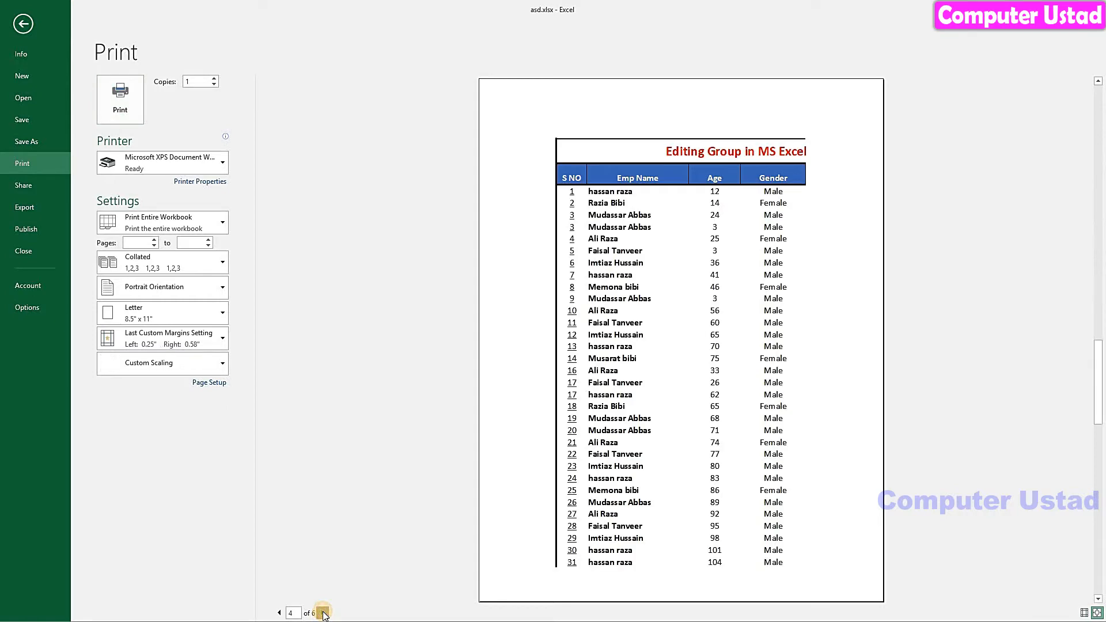
pyautogui.click(323, 613)
pyautogui.click(323, 613)
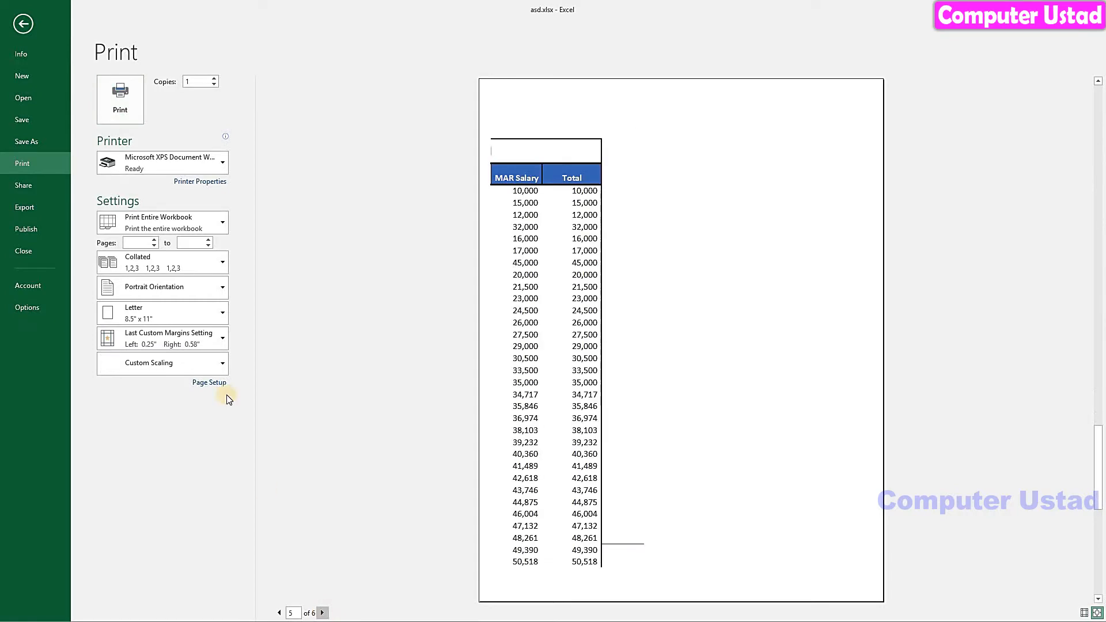
# Set the print scope to Print Selection and return to the worksheet.
pyautogui.click(177, 233)
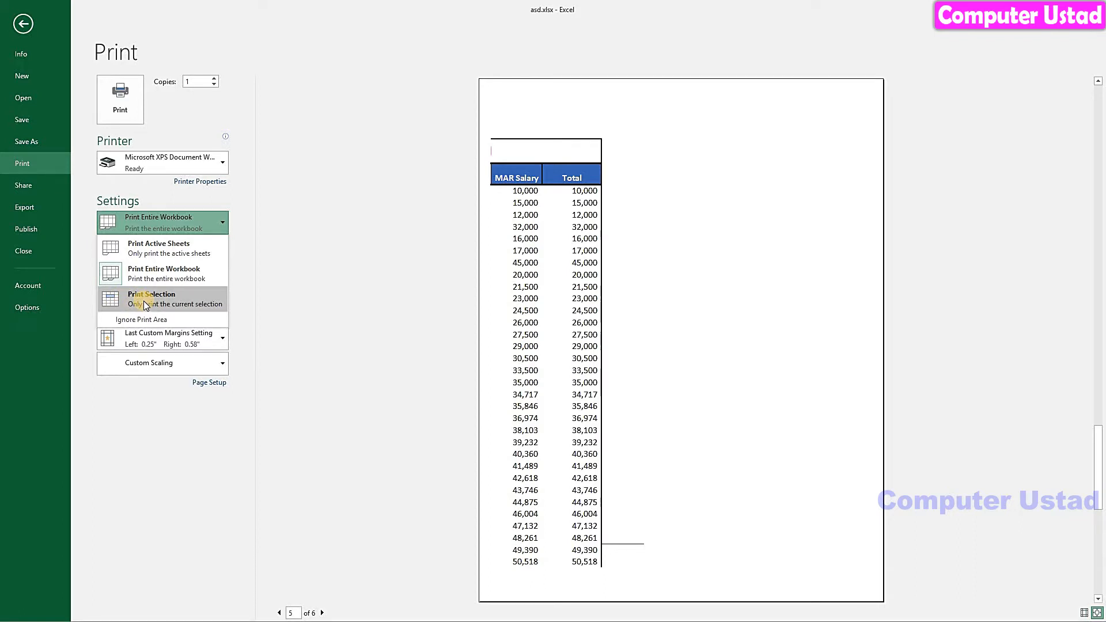
pyautogui.click(143, 301)
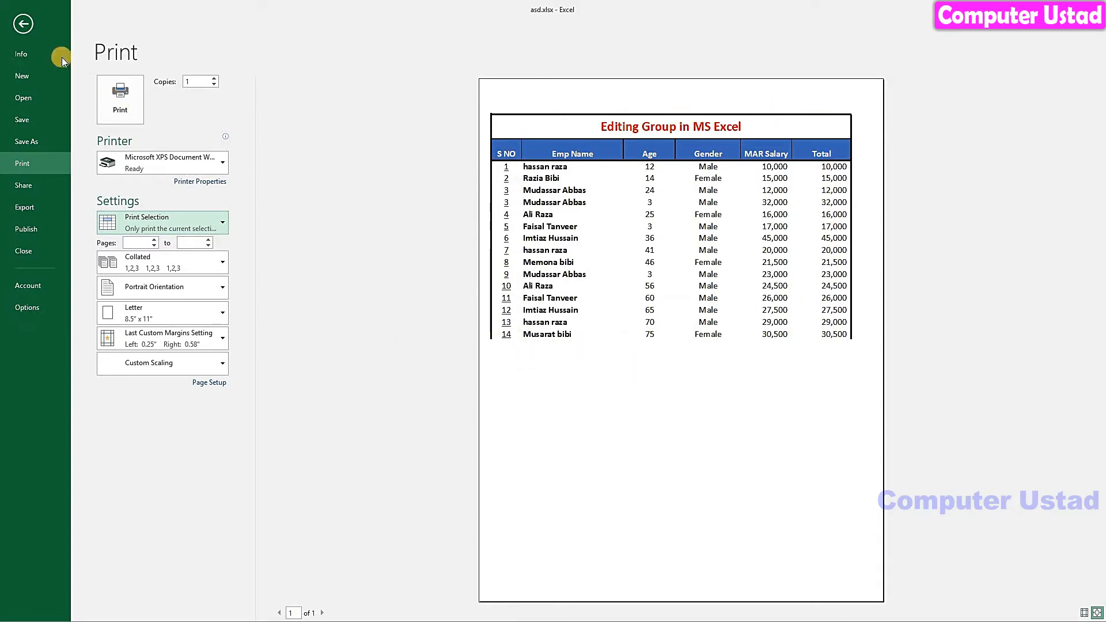
pyautogui.click(14, 23)
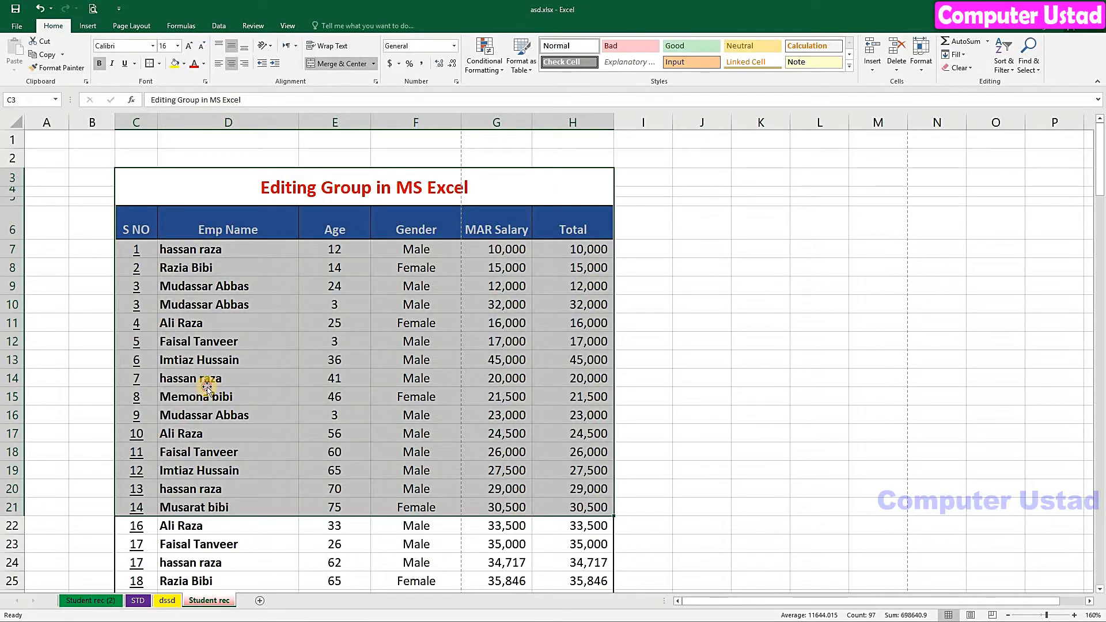
# Select the range C47:H67 and preview how that selection prints, returning to the worksheet.
pyautogui.click(206, 381)
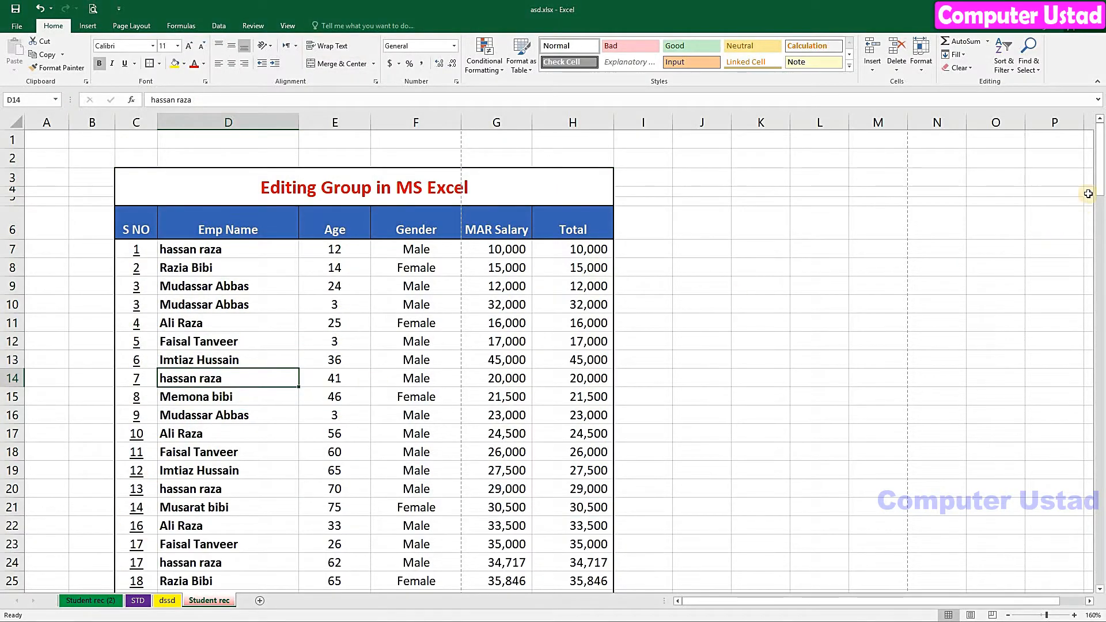
pyautogui.moveTo(1097, 181); pyautogui.dragTo(1093, 301)
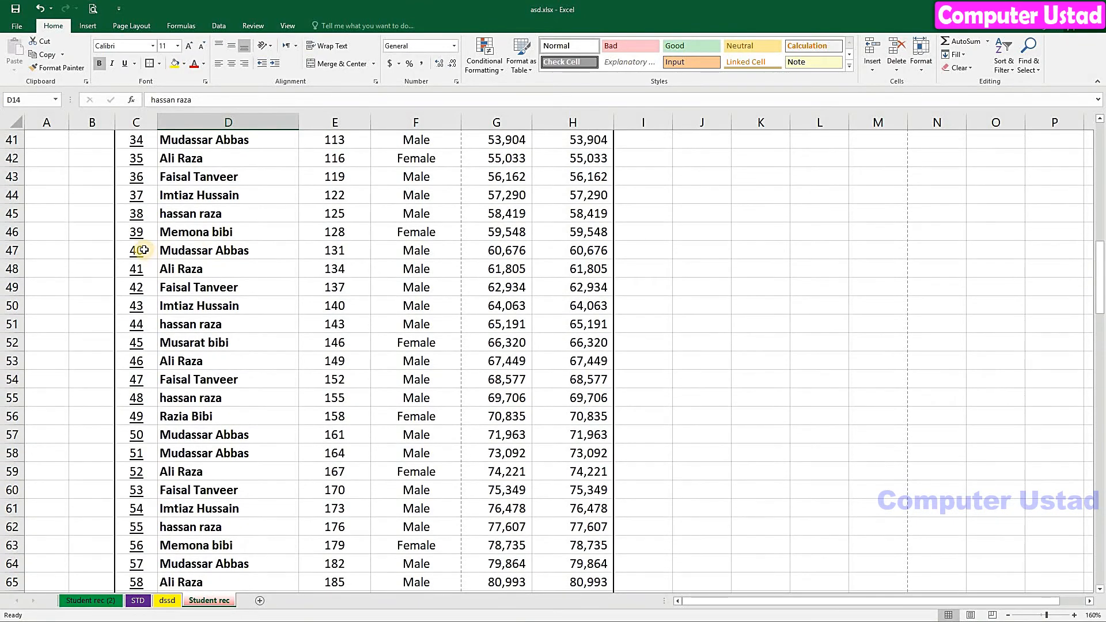
pyautogui.moveTo(138, 254); pyautogui.dragTo(173, 266)
pyautogui.moveTo(352, 387); pyautogui.dragTo(586, 540)
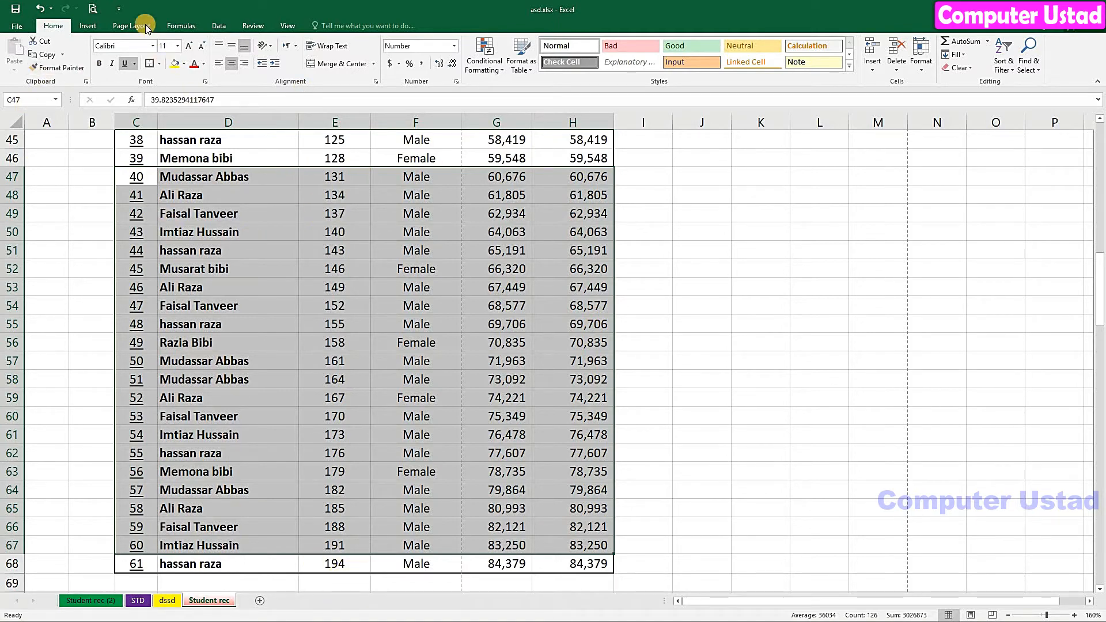
pyautogui.click(14, 21)
pyautogui.click(26, 168)
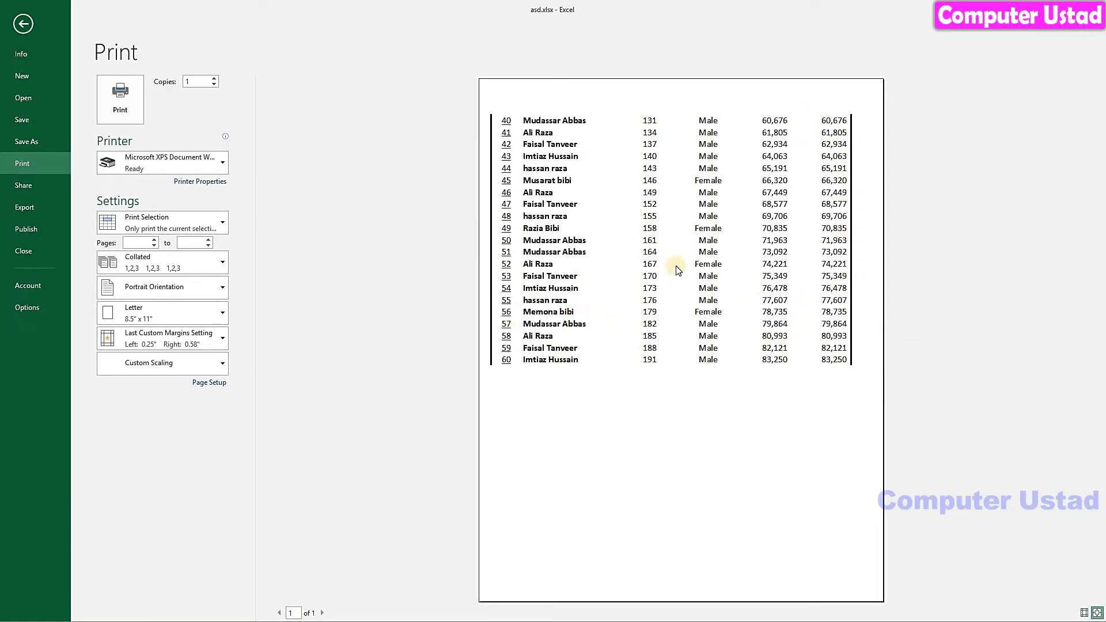
pyautogui.click(24, 25)
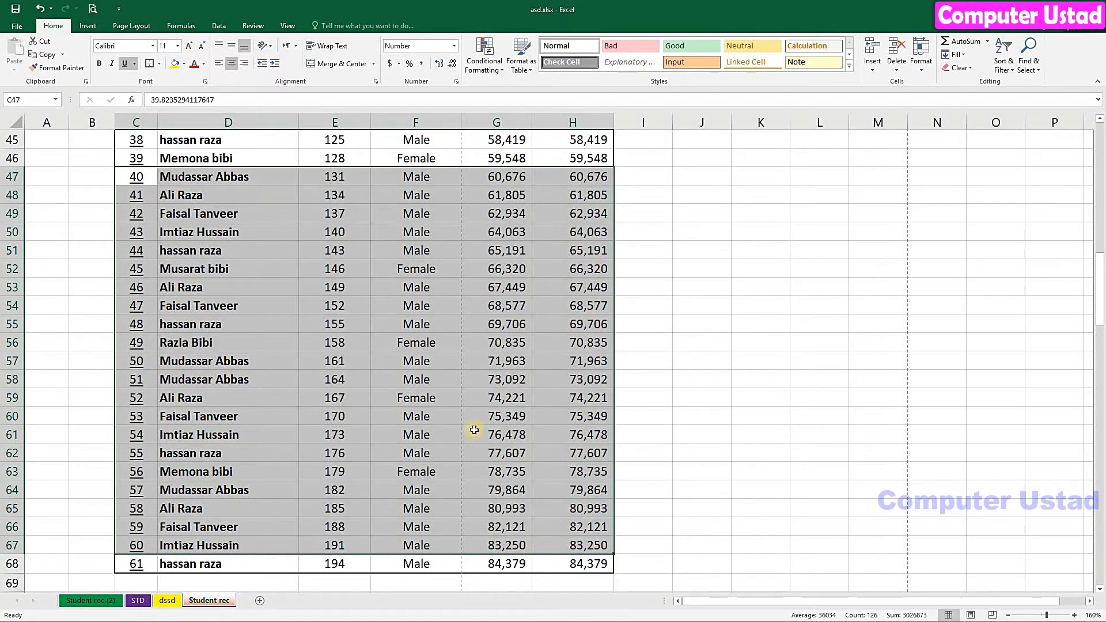
pyautogui.click(94, 10)
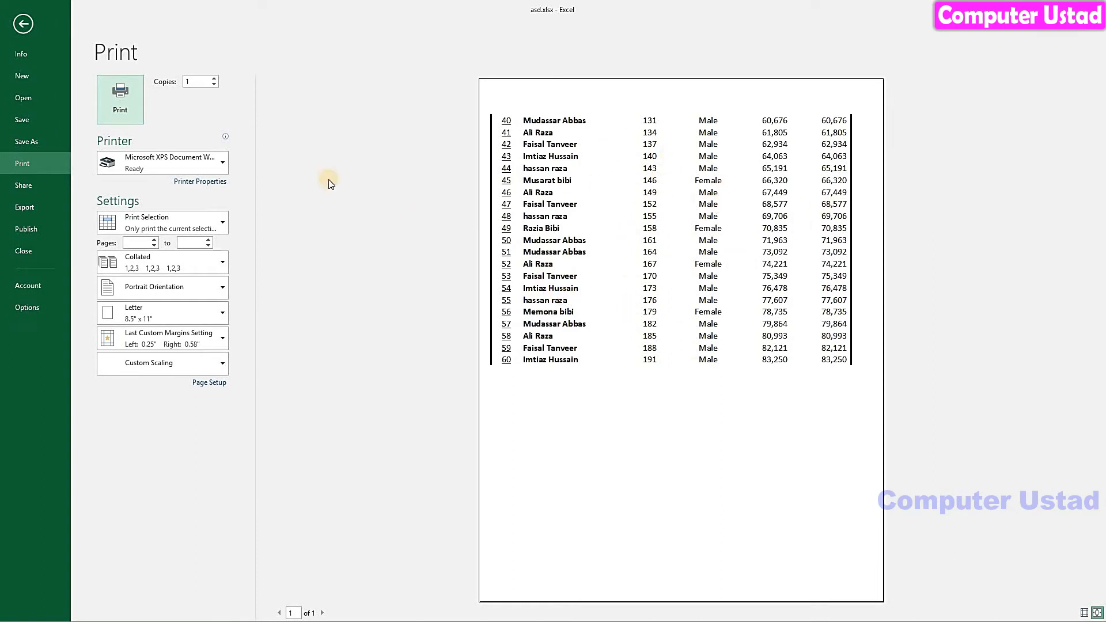
pyautogui.click(25, 24)
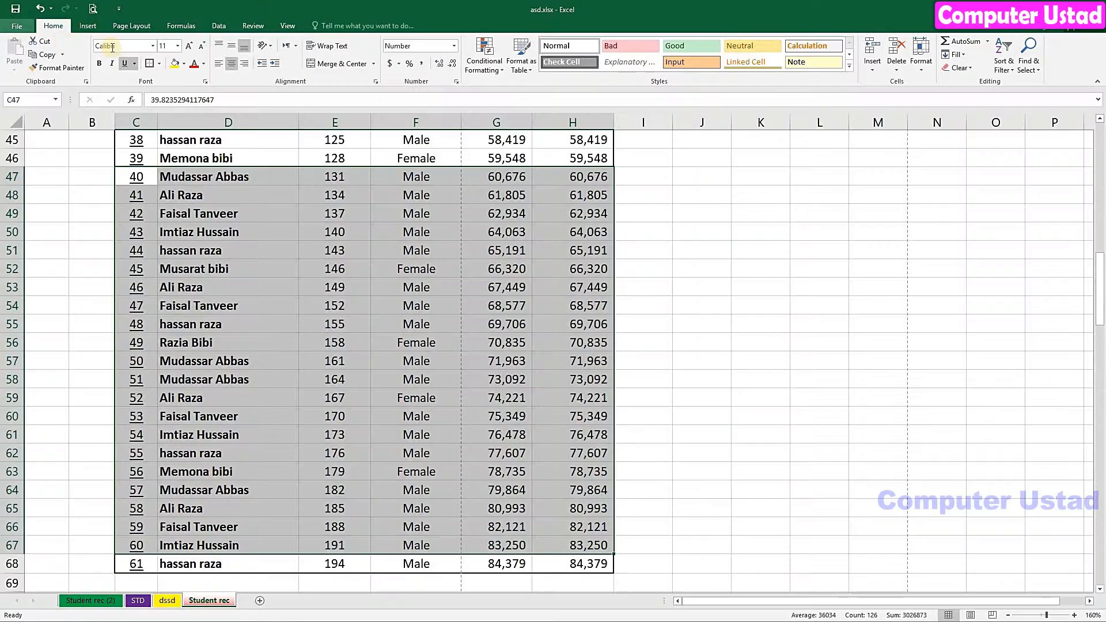
# Apply All Borders to the selected range C47:H67 and check the borders in the print preview.
pyautogui.click(159, 65)
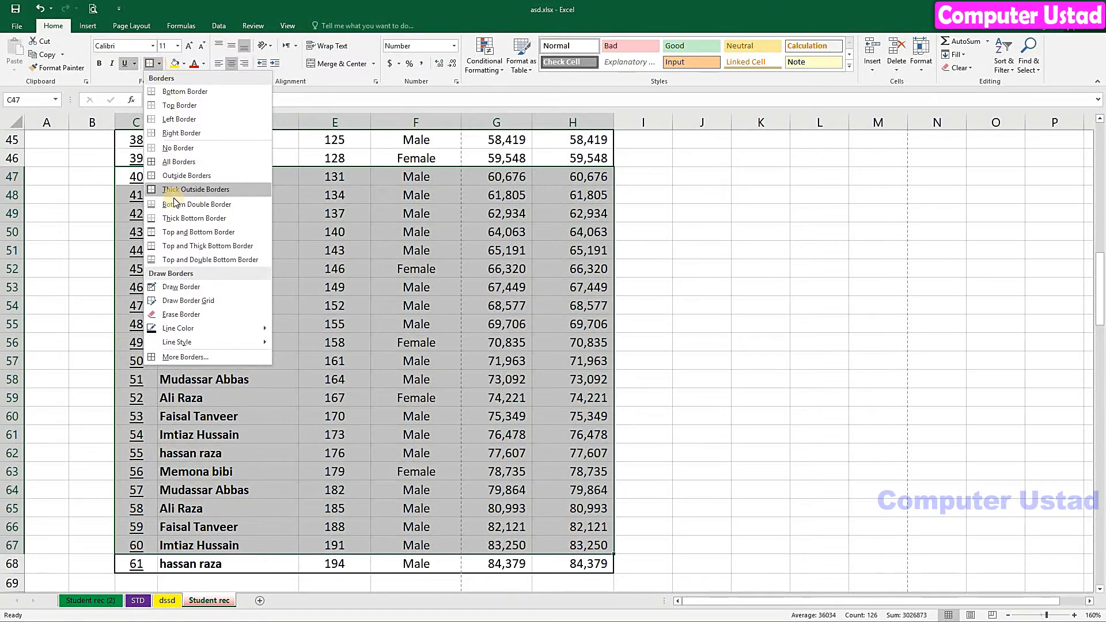
pyautogui.click(165, 164)
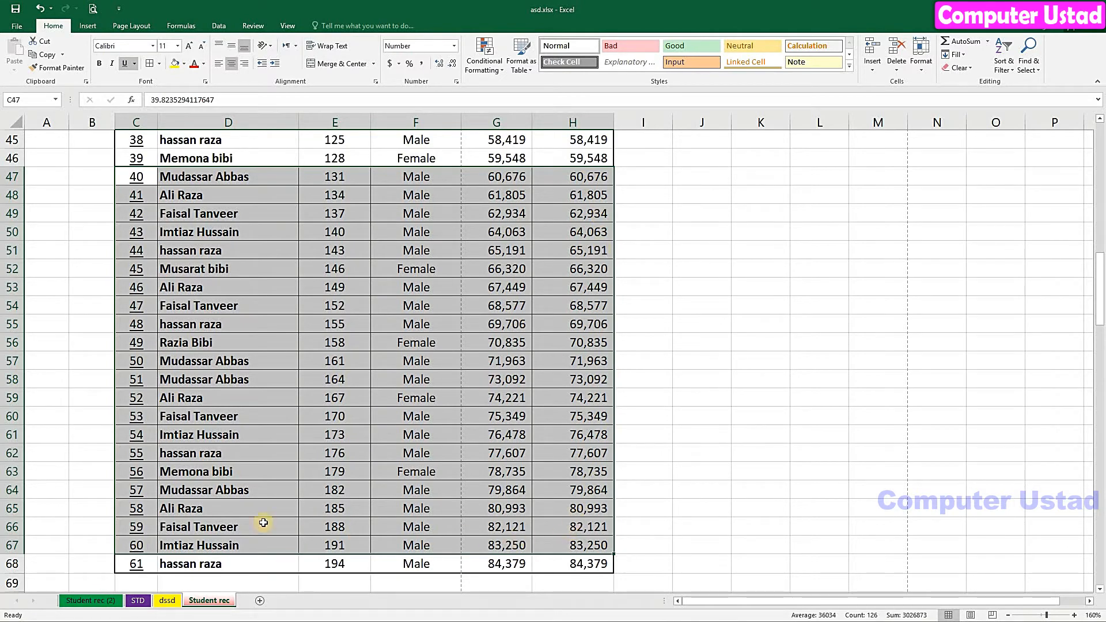
pyautogui.click(94, 9)
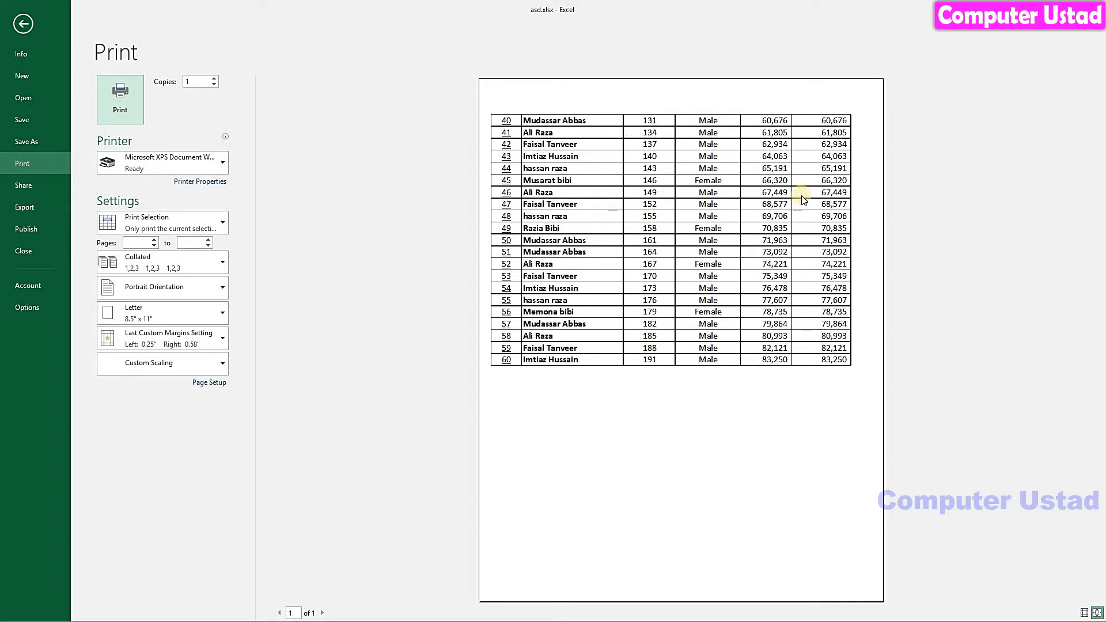
pyautogui.click(25, 24)
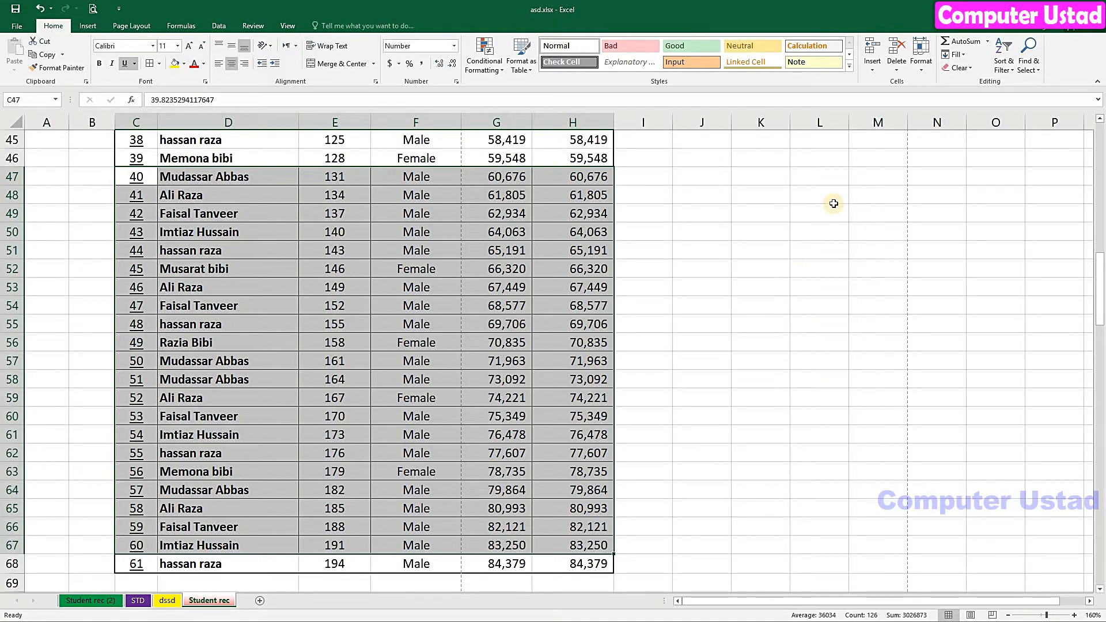
# Set the print scope to Print Active Sheets and page through the preview to page 4.
pyautogui.click(91, 8)
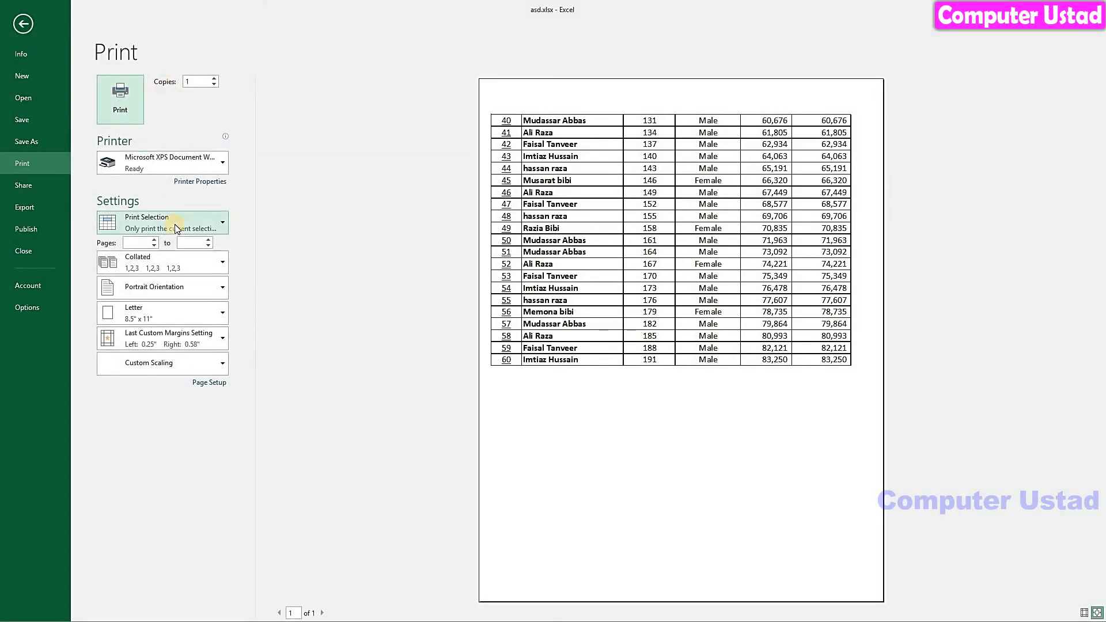
pyautogui.click(174, 225)
pyautogui.click(174, 225)
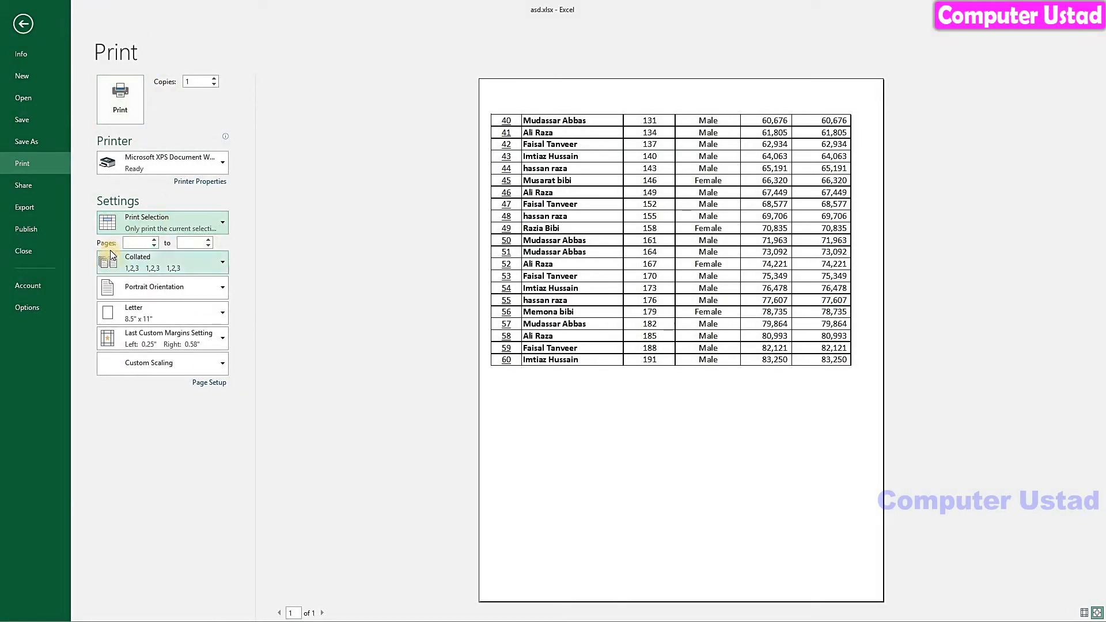
pyautogui.click(182, 226)
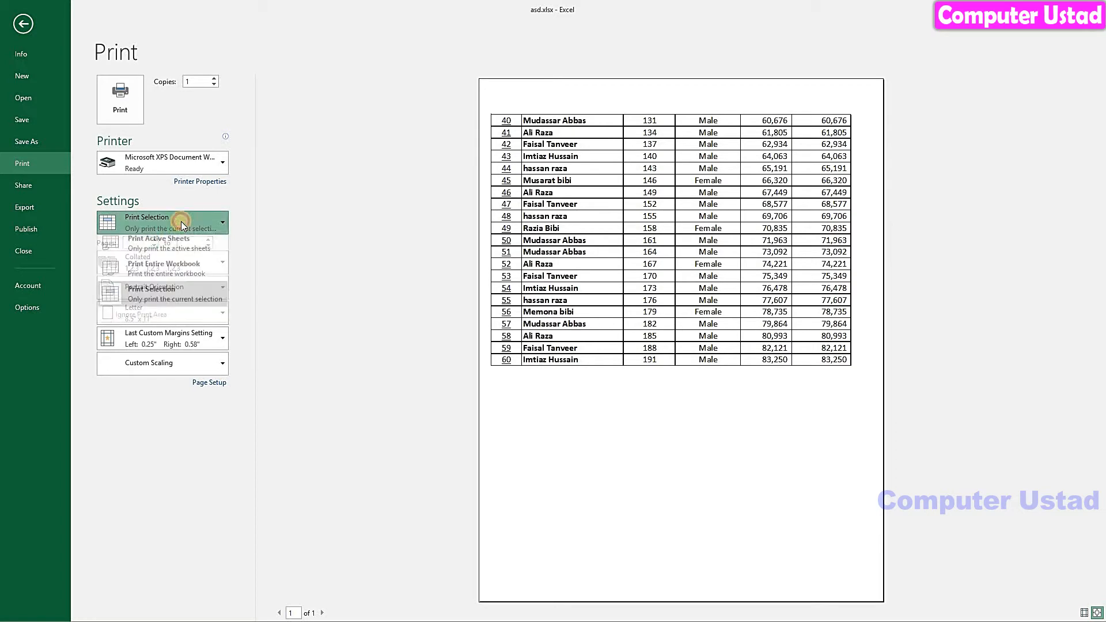
pyautogui.click(153, 249)
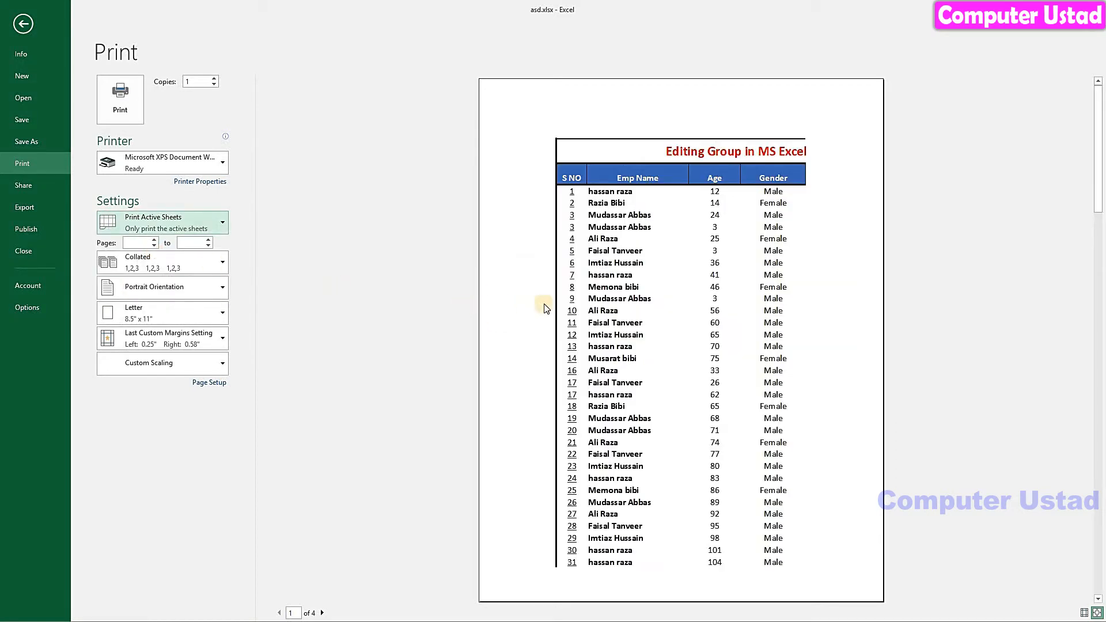
pyautogui.click(323, 613)
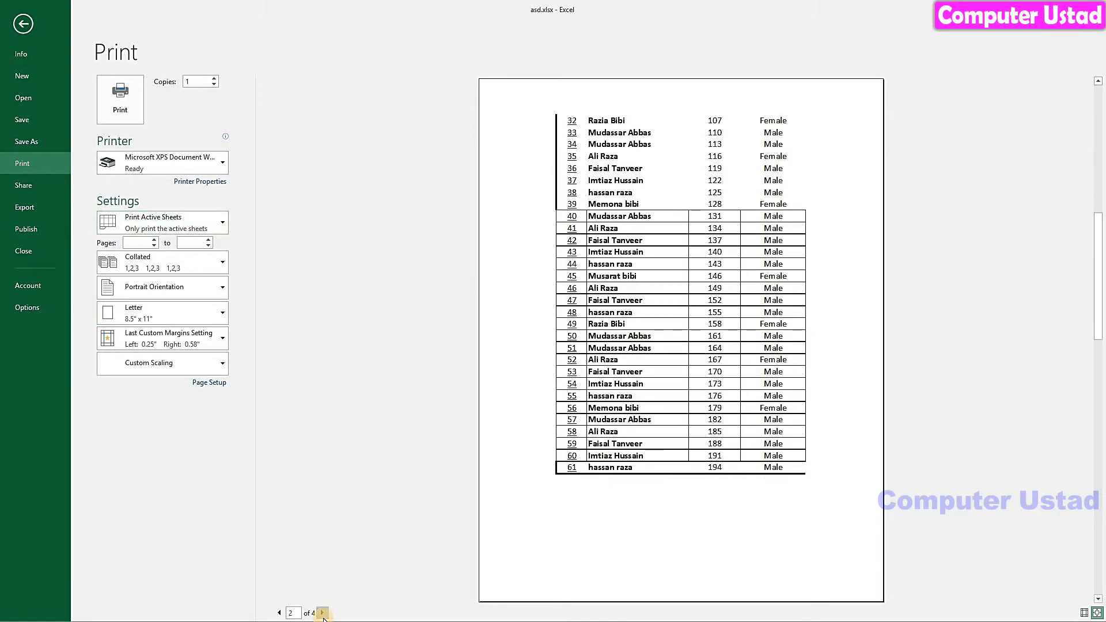
pyautogui.click(323, 613)
pyautogui.click(322, 612)
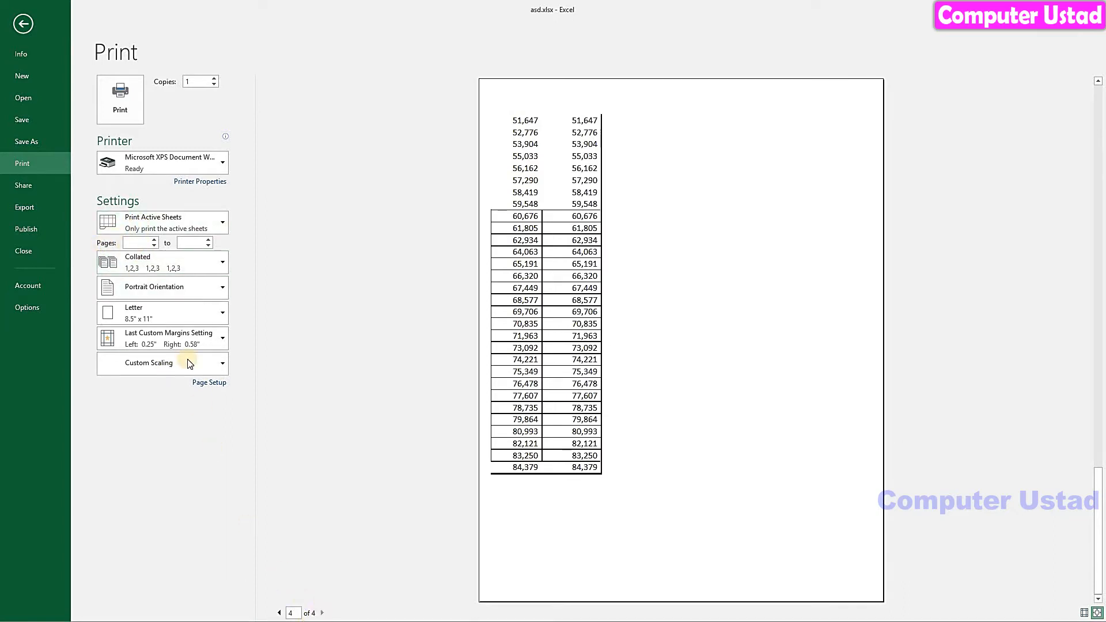
# Limit printing to pages 3 to 4 and page back through the preview to page 1.
pyautogui.click(133, 243)
pyautogui.write('3')
pyautogui.write('4')
pyautogui.click(259, 167)
pyautogui.click(278, 613)
pyautogui.click(278, 613)
pyautogui.click(279, 613)
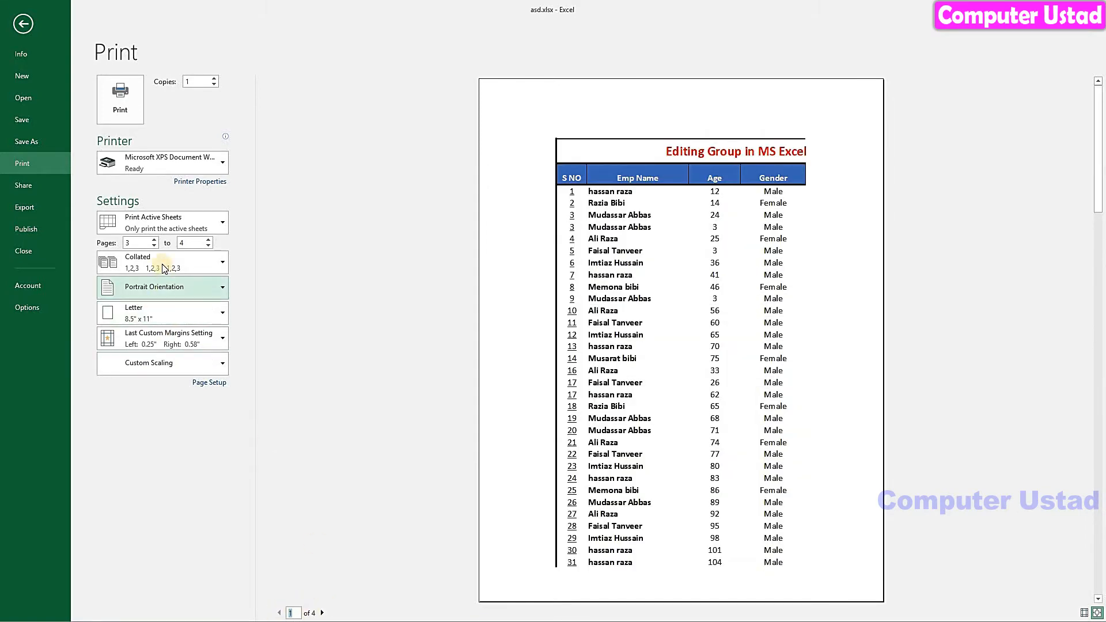
# Clear the start and end values of the print page range.
pyautogui.click(135, 257)
pyautogui.click(134, 256)
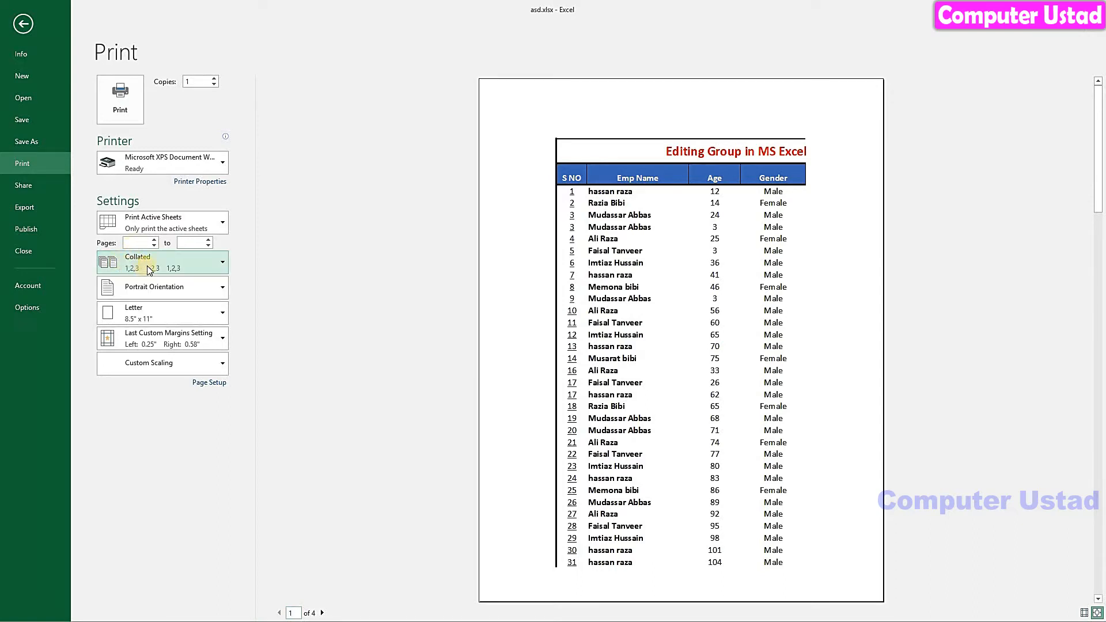
# Review the collation options, and page back and forth through all four preview pages to examine their printing order.
pyautogui.click(149, 270)
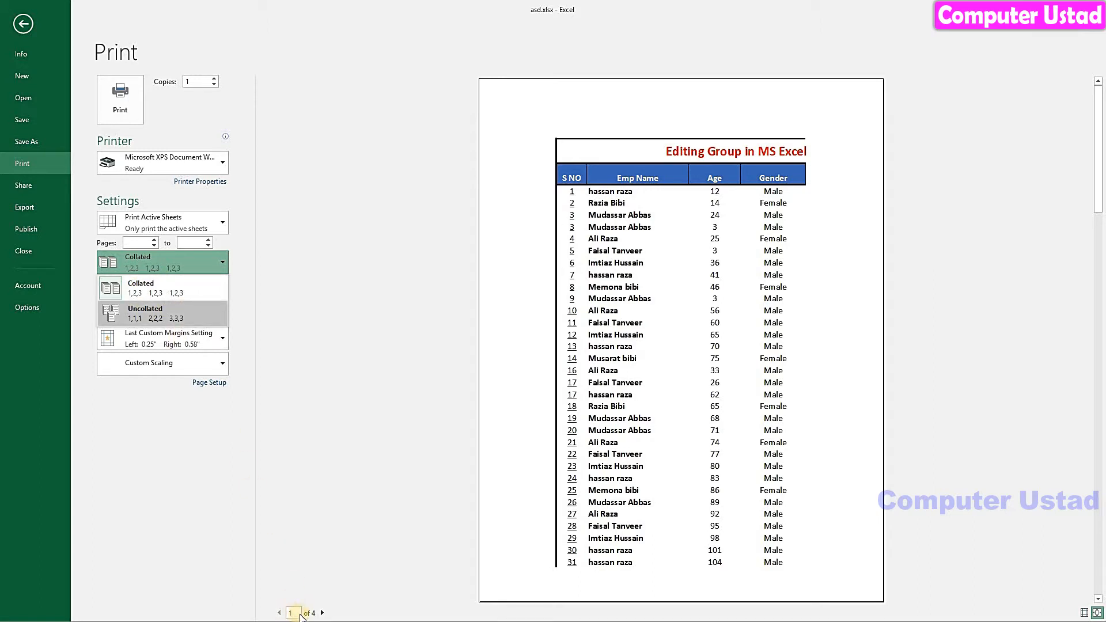
pyautogui.click(320, 544)
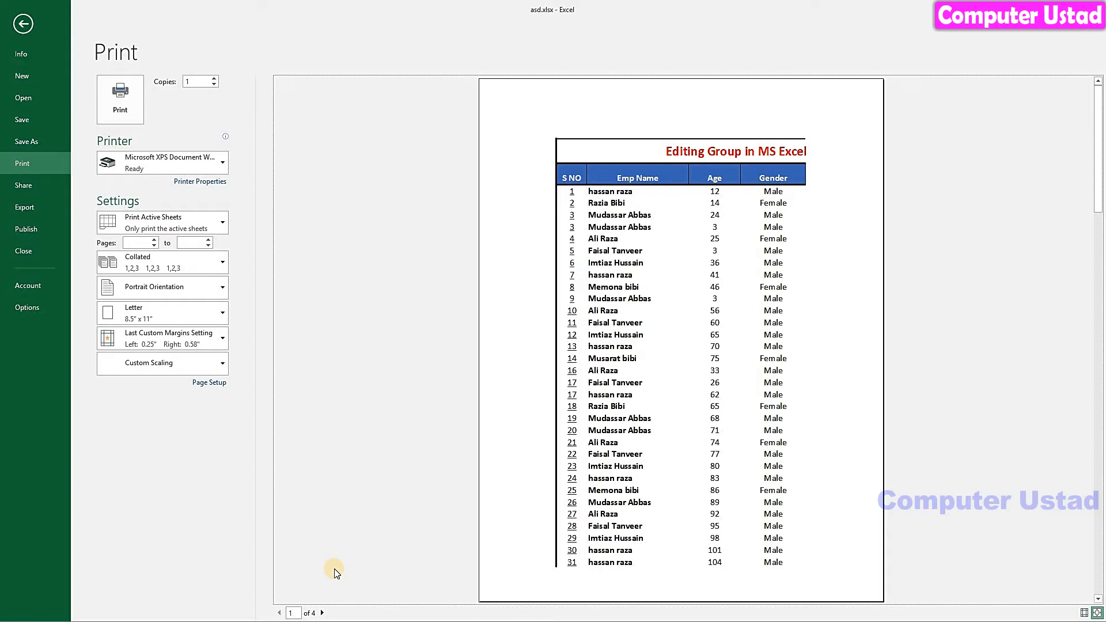
pyautogui.click(322, 613)
pyautogui.click(323, 612)
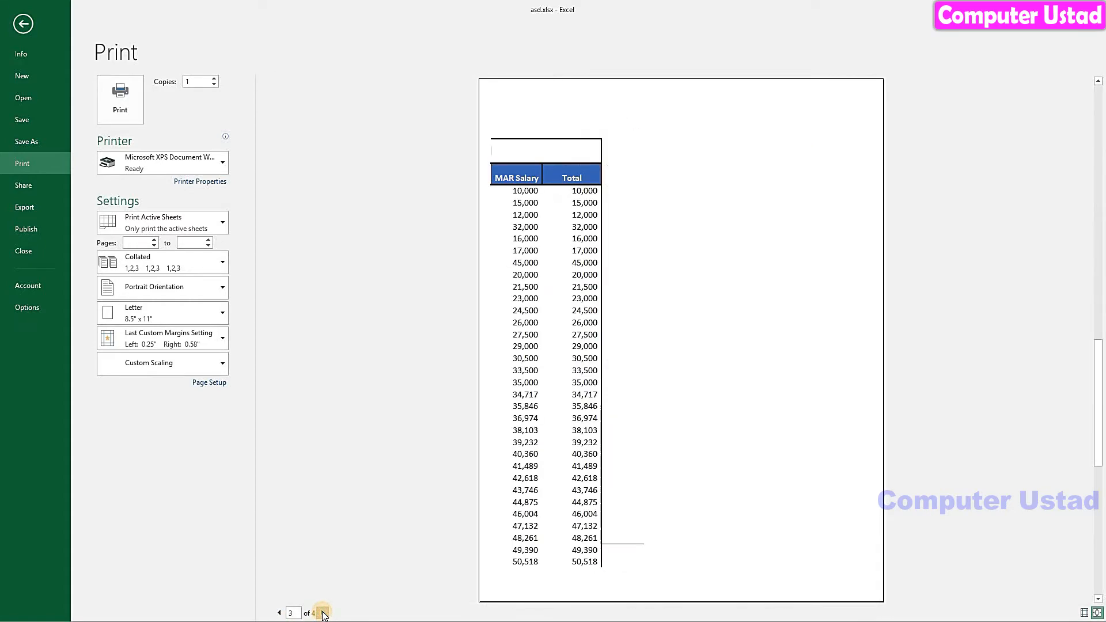
pyautogui.click(322, 613)
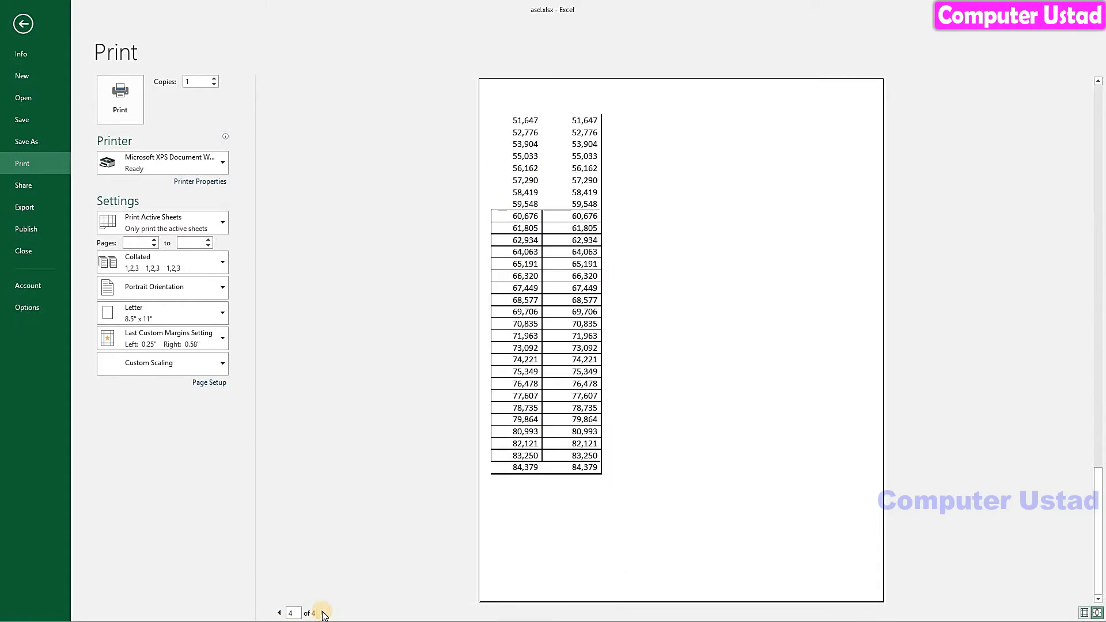
pyautogui.click(279, 613)
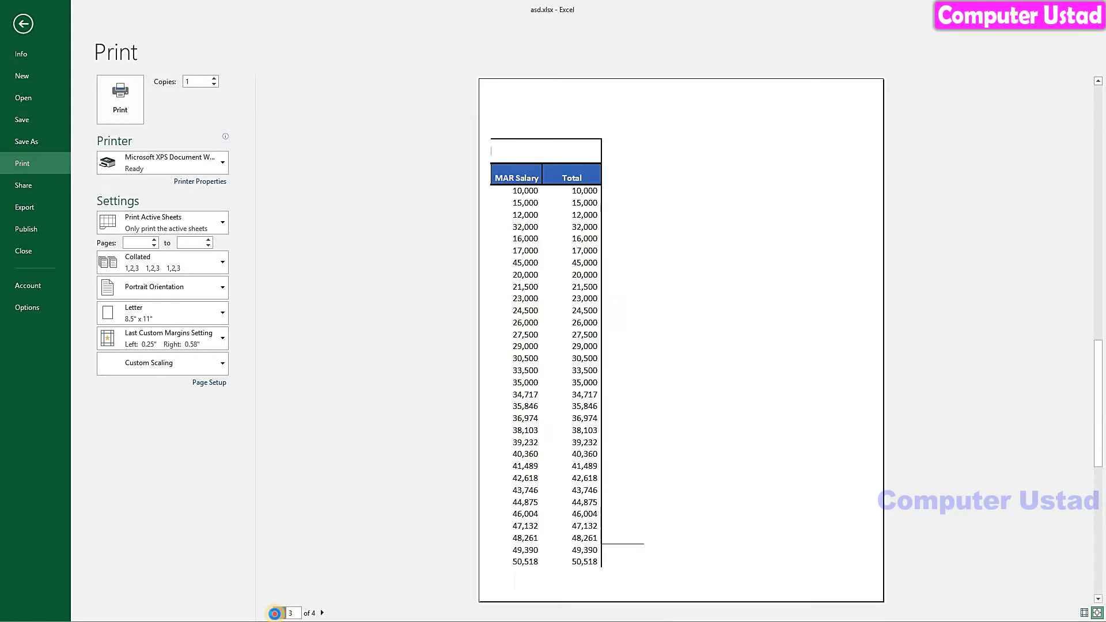
pyautogui.click(279, 613)
pyautogui.click(278, 613)
pyautogui.click(323, 613)
pyautogui.click(323, 613)
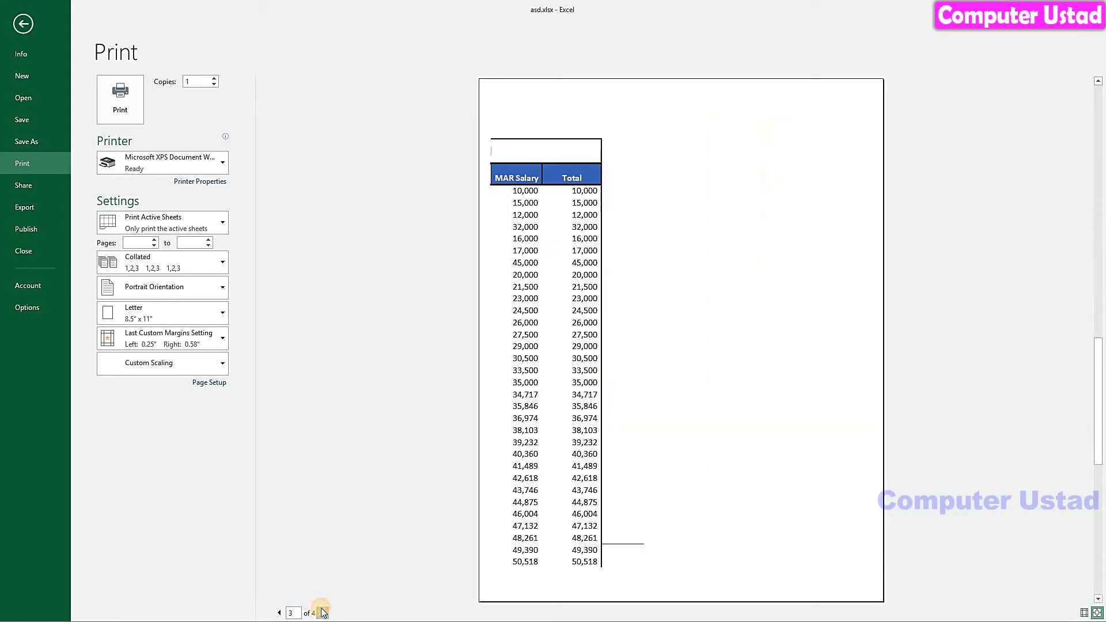
# Set the collation to Uncollated and page through the preview up to page 4 and back to page 1.
pyautogui.click(189, 266)
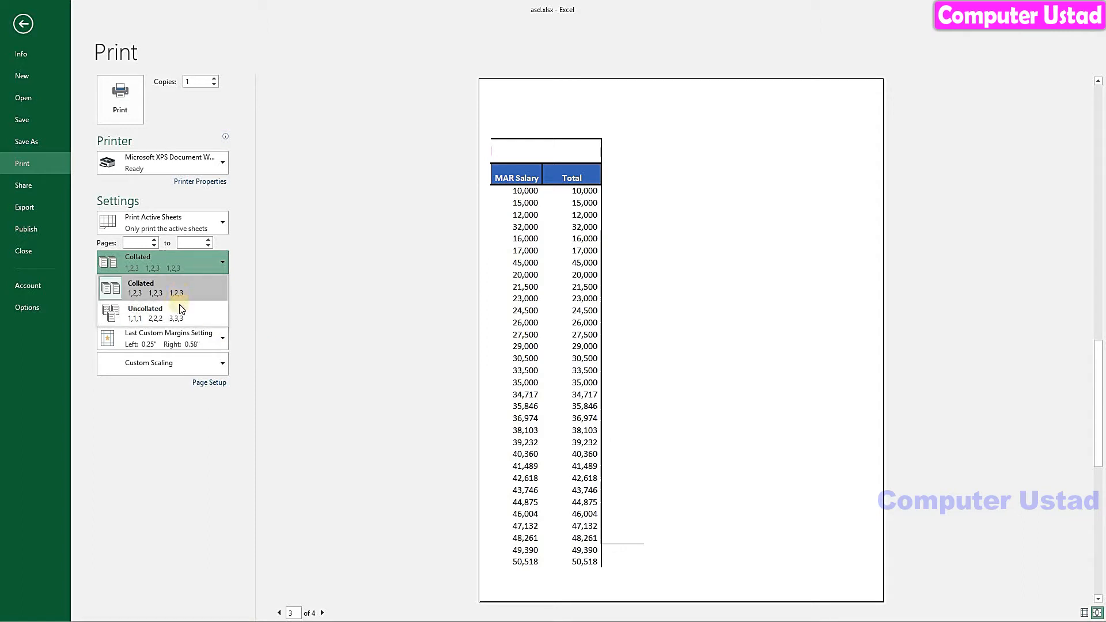
pyautogui.click(133, 316)
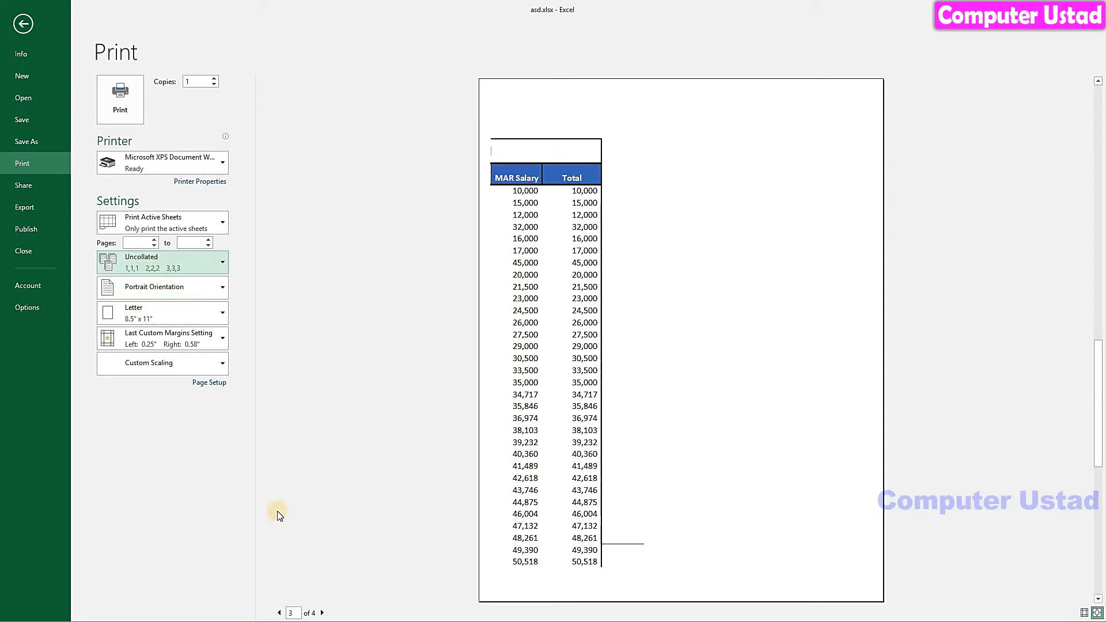
pyautogui.click(279, 612)
pyautogui.click(280, 613)
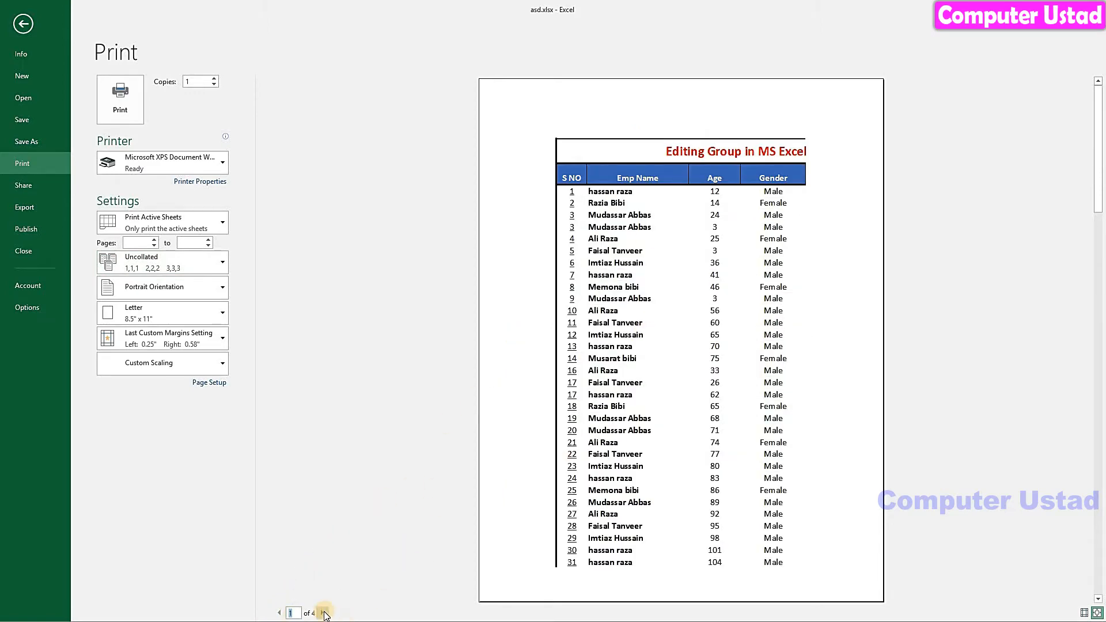
pyautogui.click(323, 612)
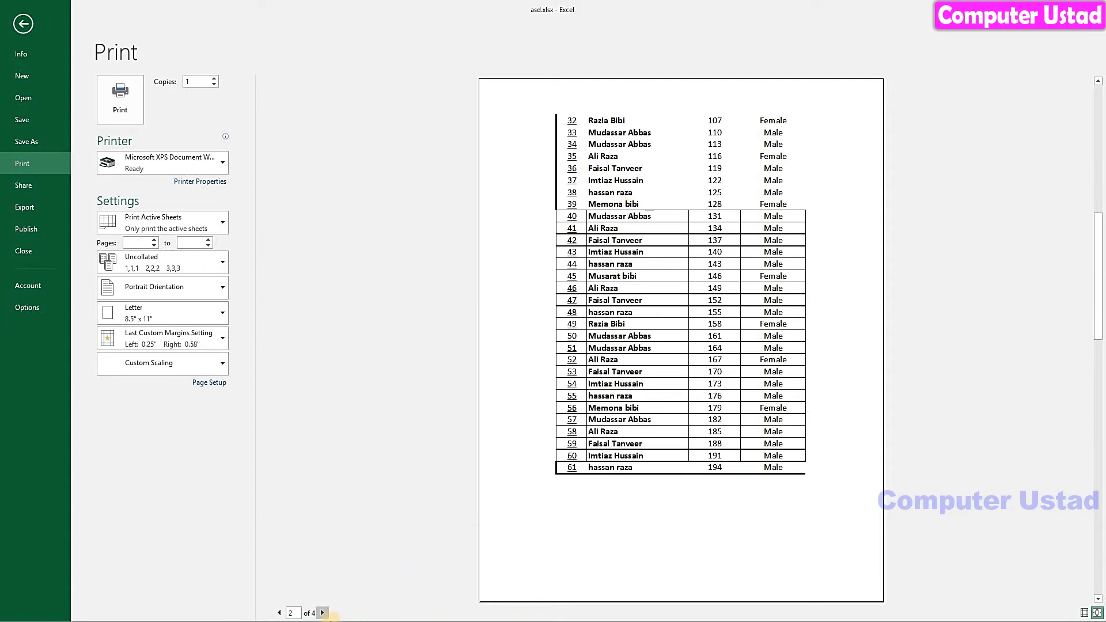
pyautogui.click(323, 613)
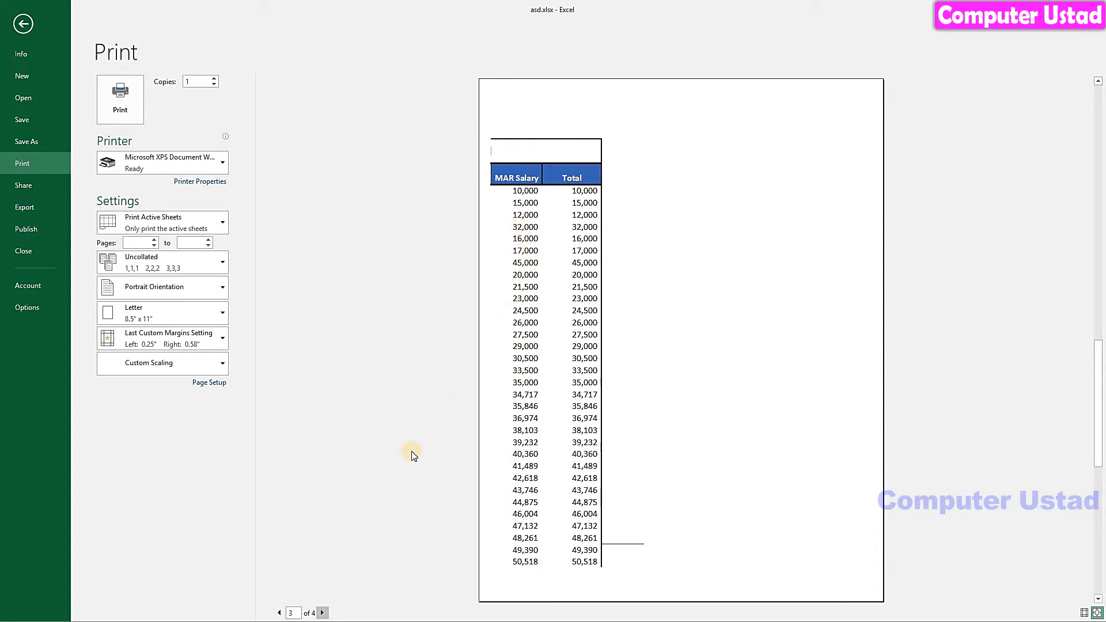
pyautogui.click(323, 613)
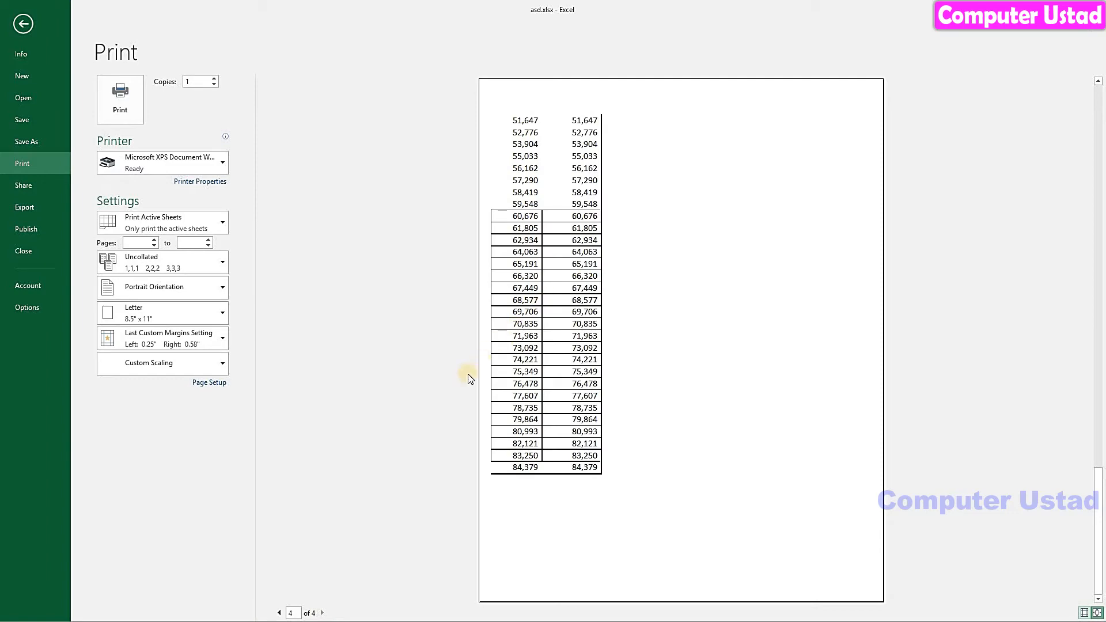
pyautogui.click(277, 614)
pyautogui.click(277, 613)
pyautogui.click(277, 614)
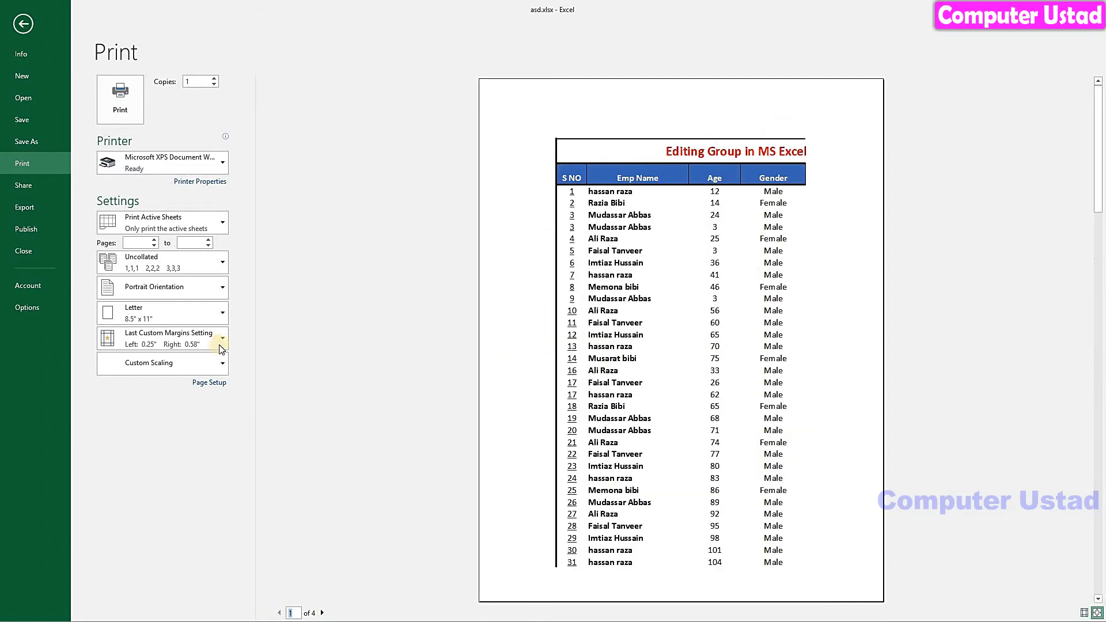
# Set the collation back to Collated and check page 2 of the preview before returning to page 1.
pyautogui.click(168, 265)
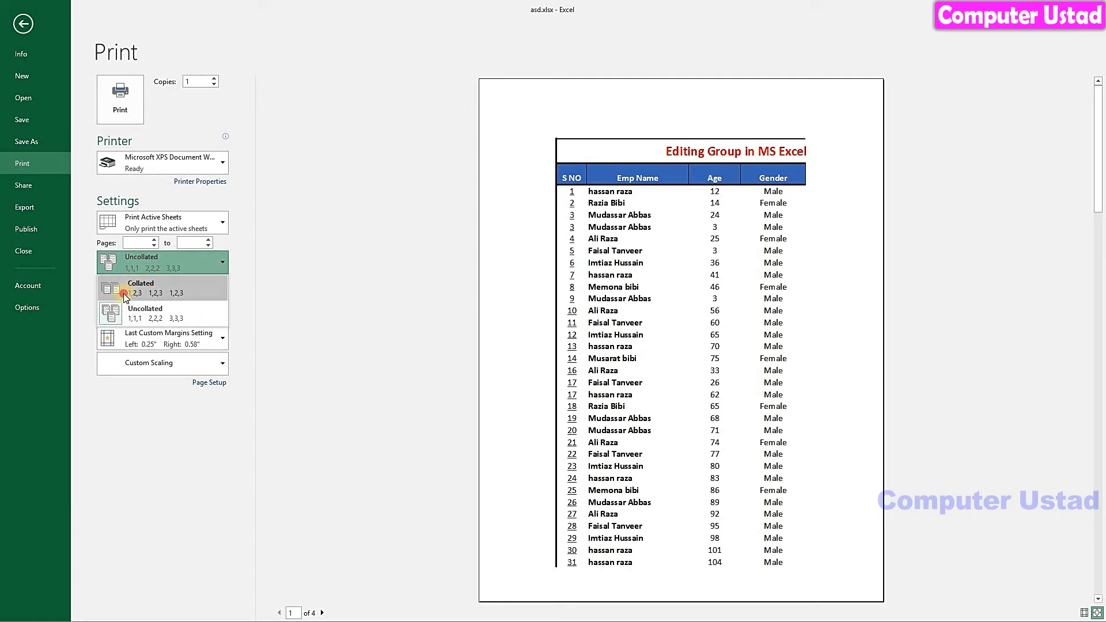
pyautogui.click(118, 288)
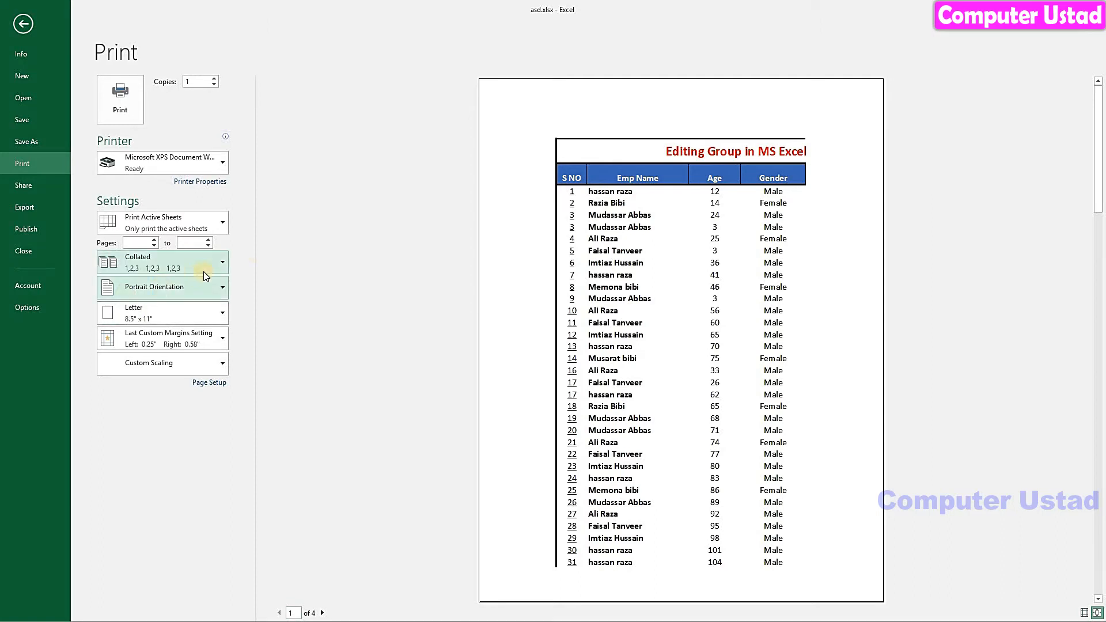
pyautogui.click(324, 613)
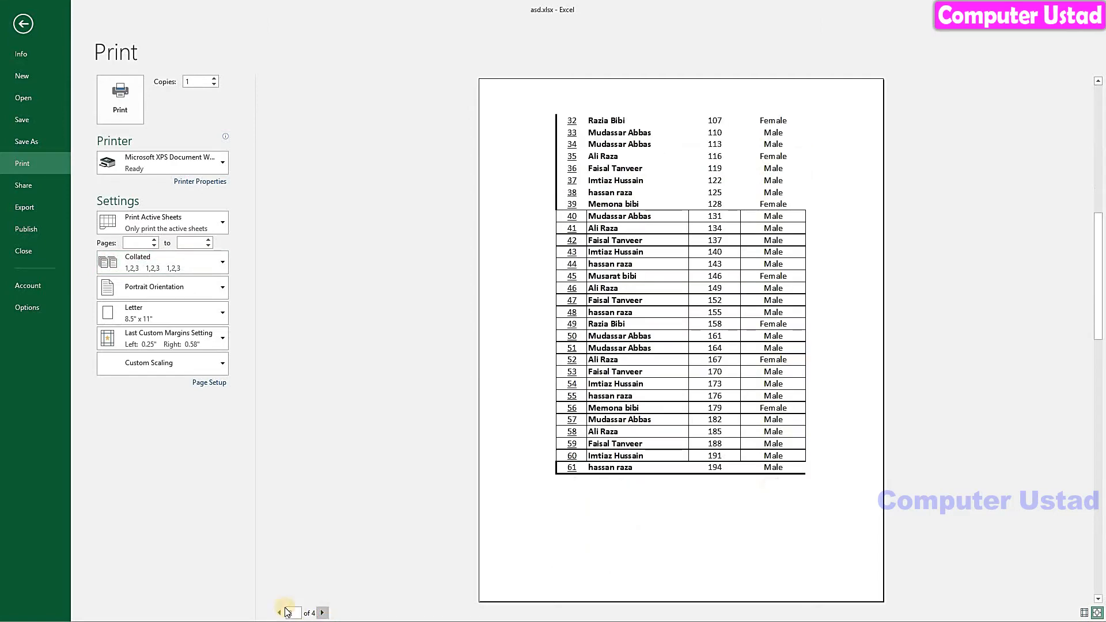
pyautogui.click(280, 612)
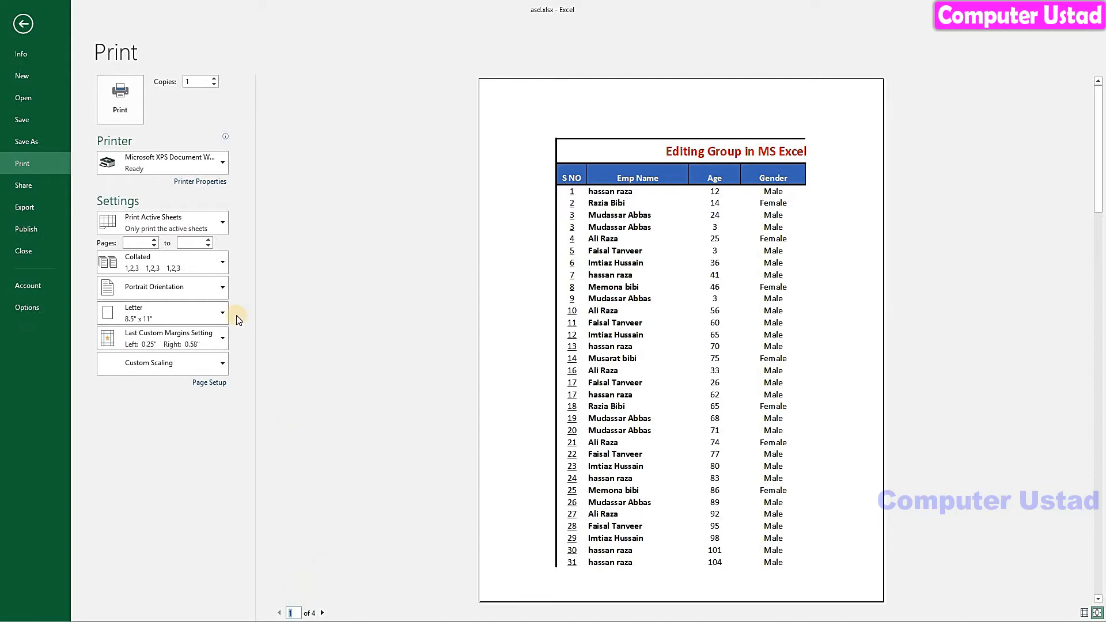
# Set the page orientation to Landscape and page through the preview to page 3.
pyautogui.click(174, 289)
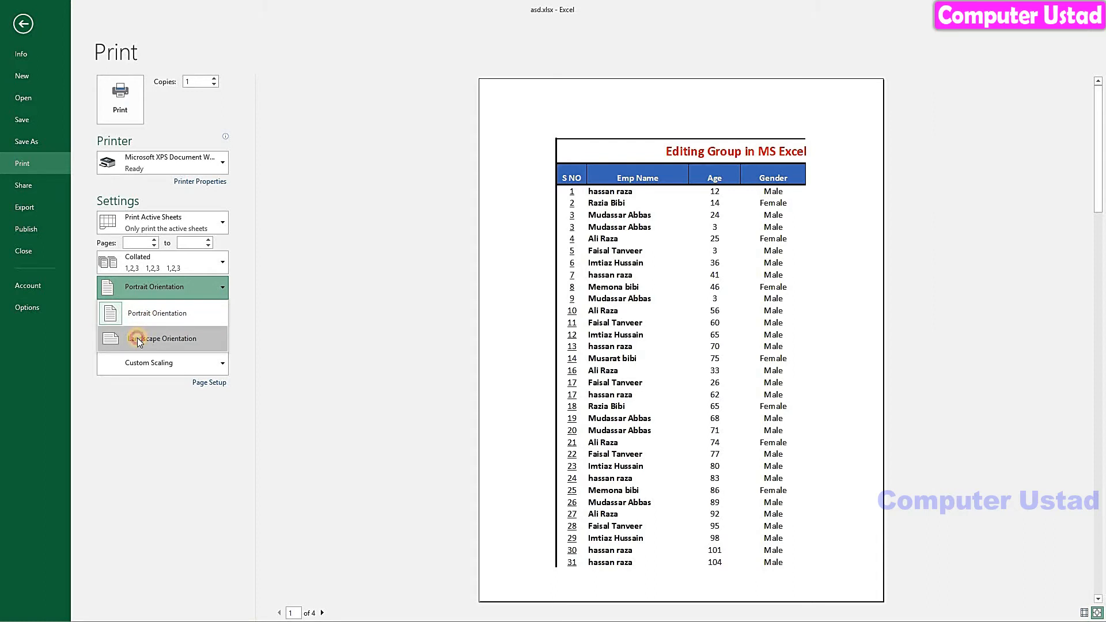
pyautogui.click(138, 340)
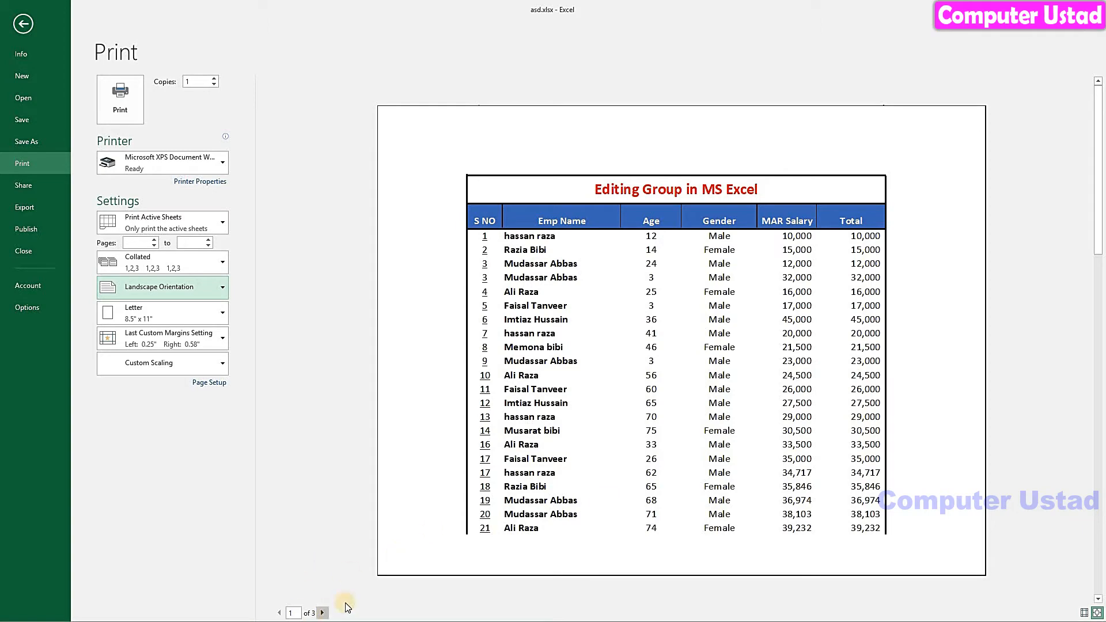
pyautogui.click(323, 614)
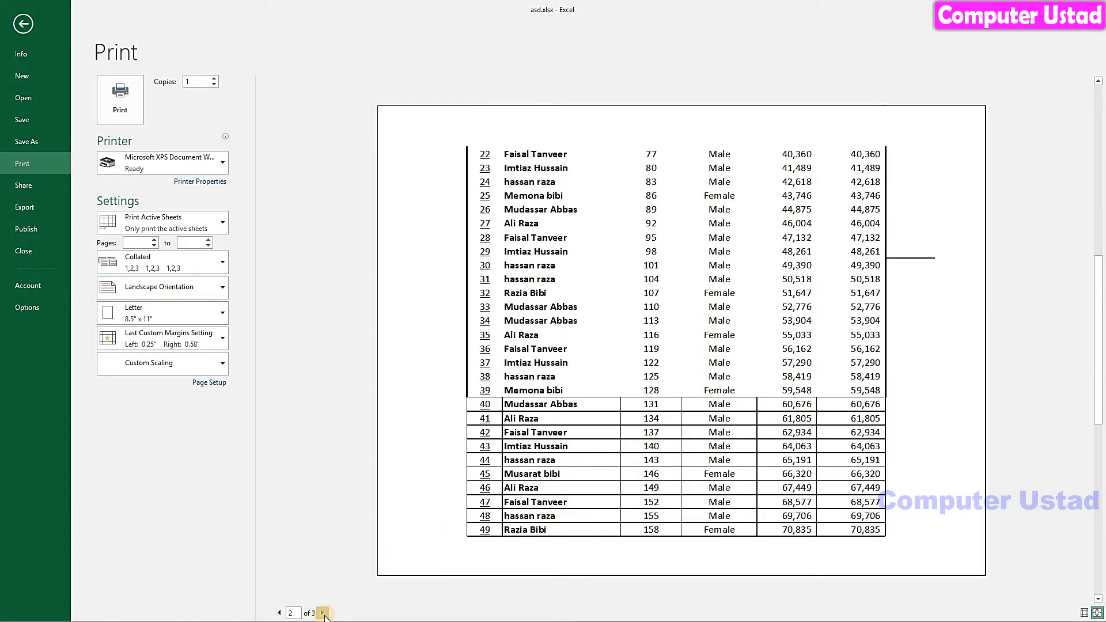
pyautogui.click(323, 613)
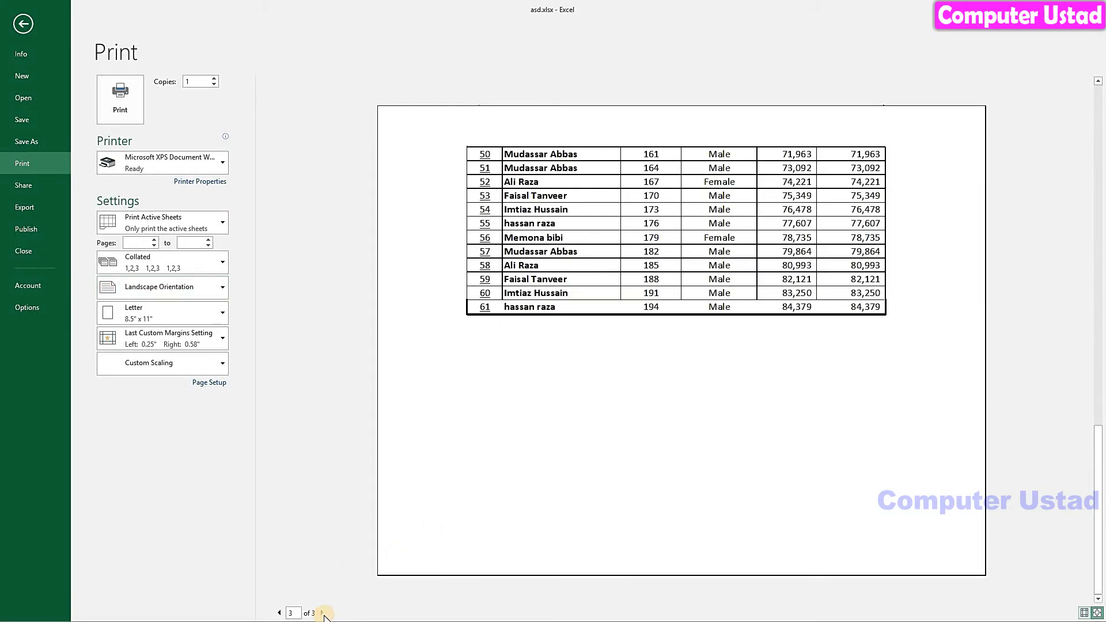
# Switch the page orientation back to Portrait and advance the preview to page 4.
pyautogui.click(199, 288)
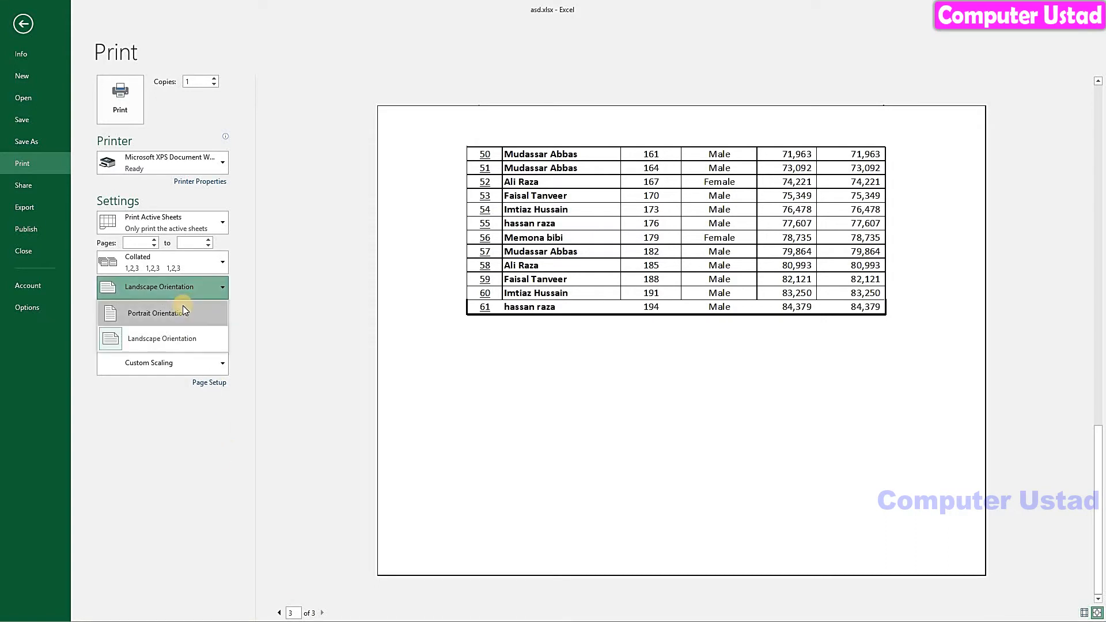
pyautogui.click(172, 313)
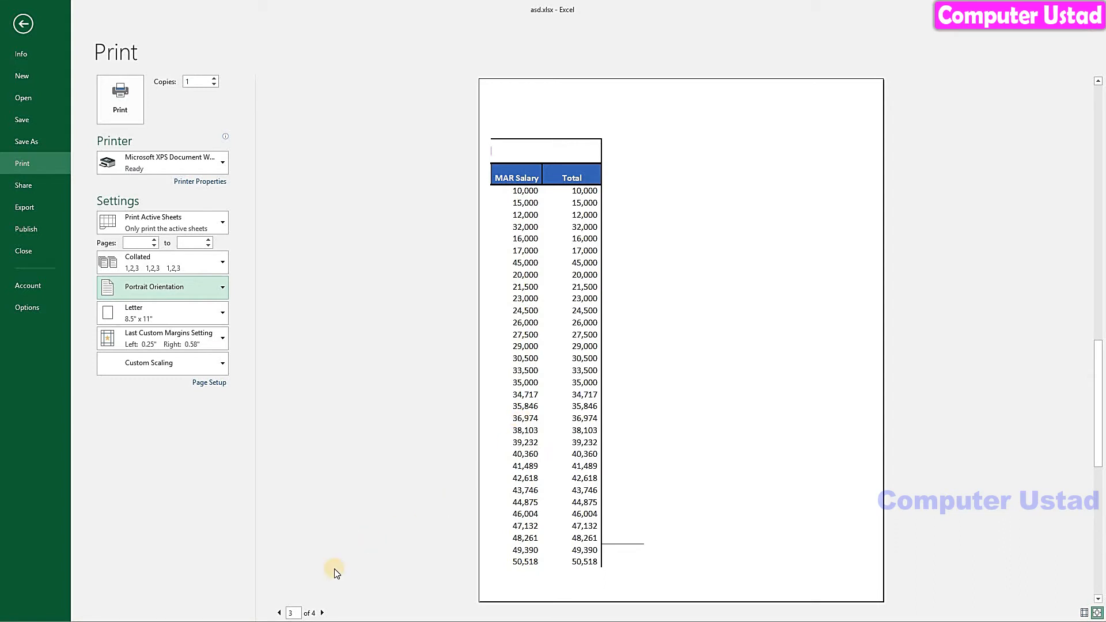
pyautogui.click(322, 612)
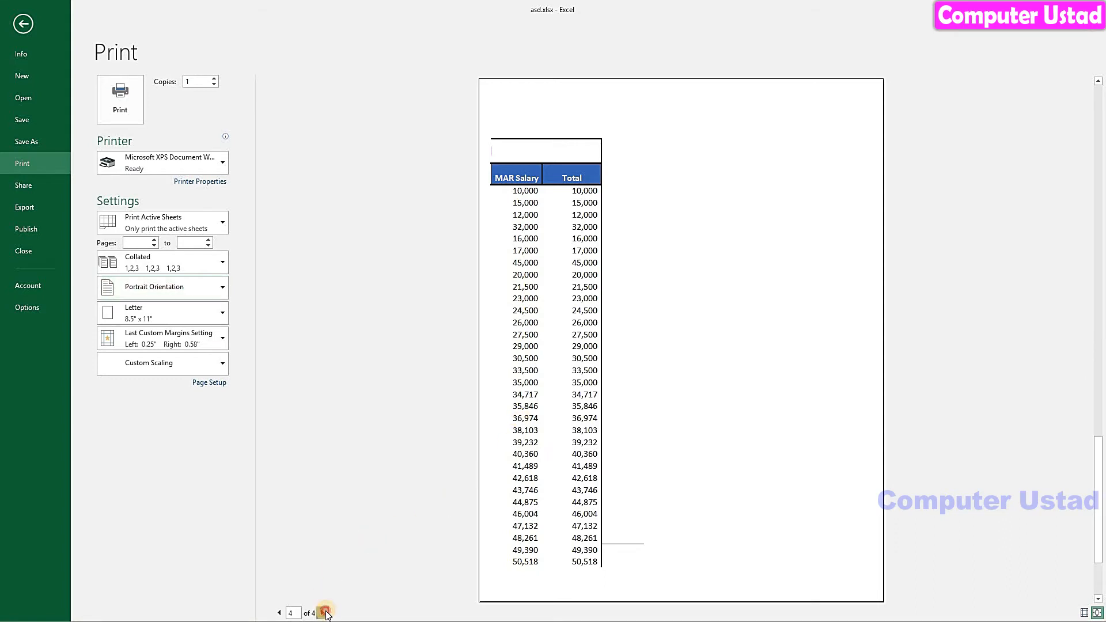
pyautogui.click(211, 308)
pyautogui.click(279, 313)
# Change the orientation to Landscape again and return the preview to page 1.
pyautogui.click(195, 288)
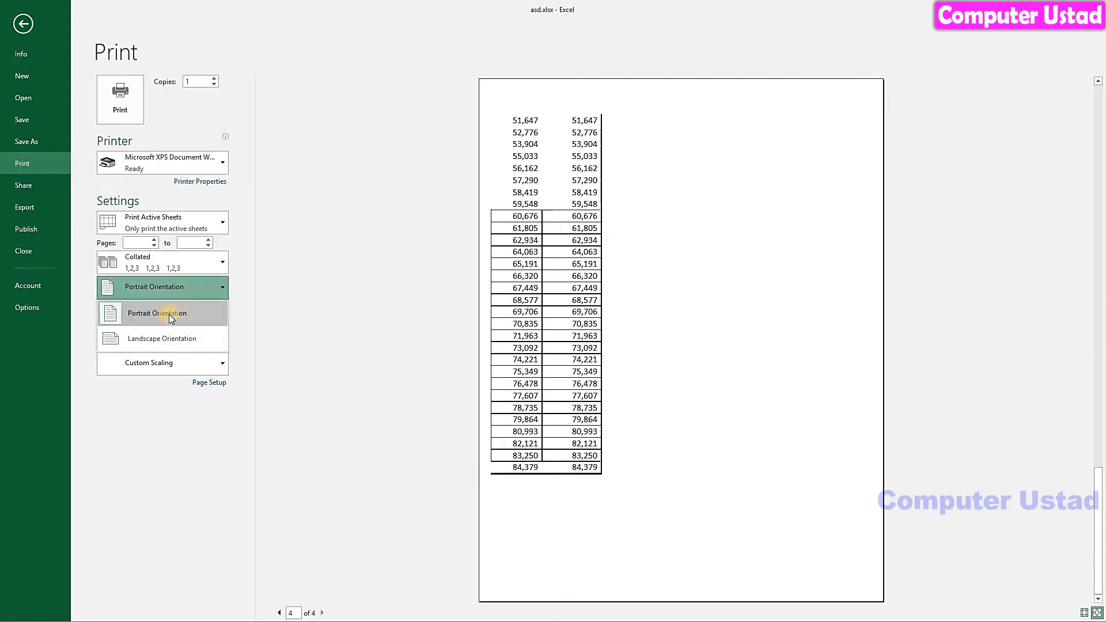
pyautogui.click(153, 332)
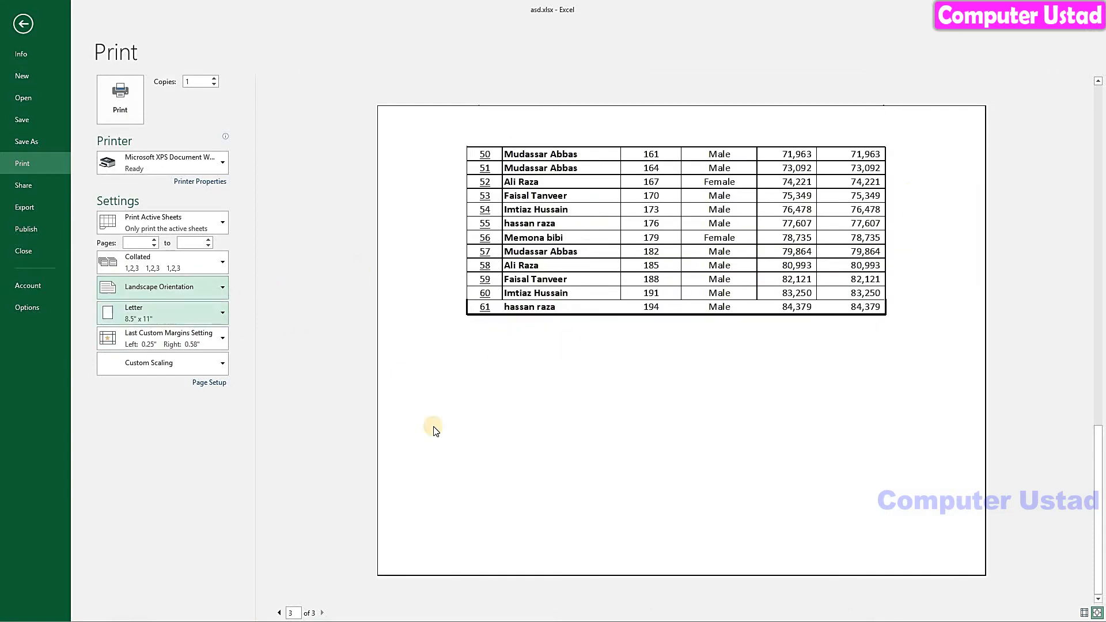
pyautogui.click(279, 613)
pyautogui.click(279, 613)
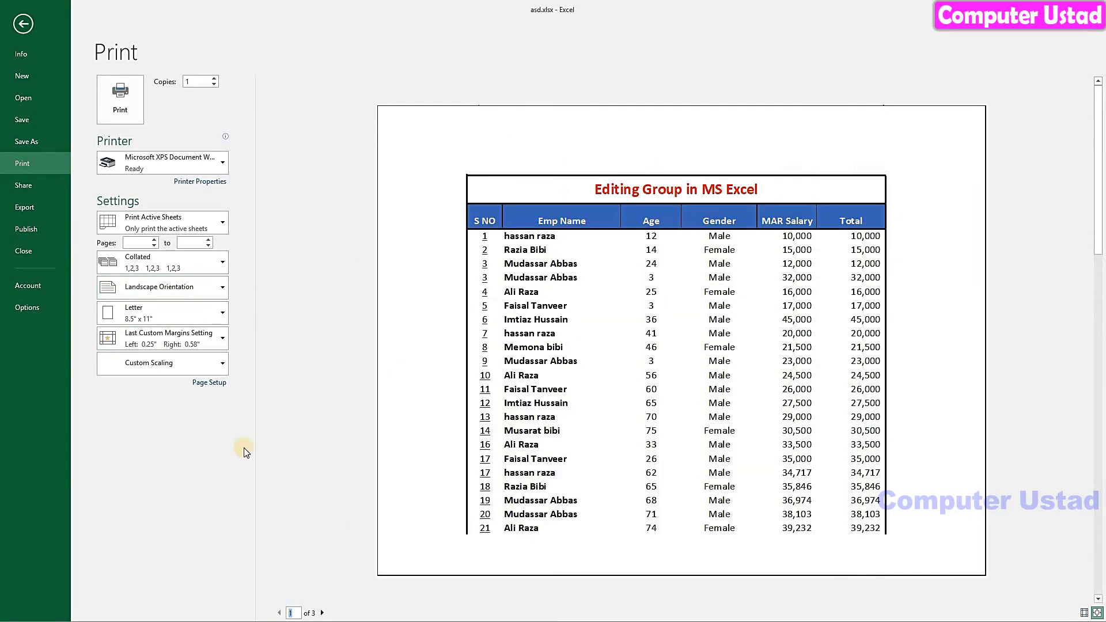
# Set the paper size to A3 (11.69" x 16.54").
pyautogui.click(182, 313)
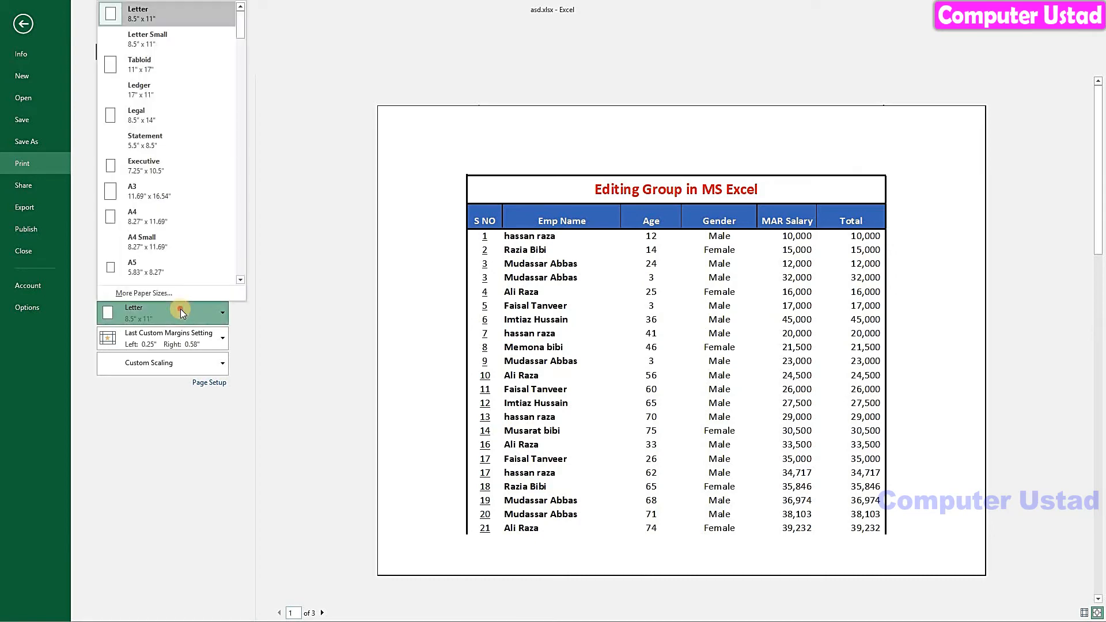
pyautogui.click(182, 313)
pyautogui.click(182, 313)
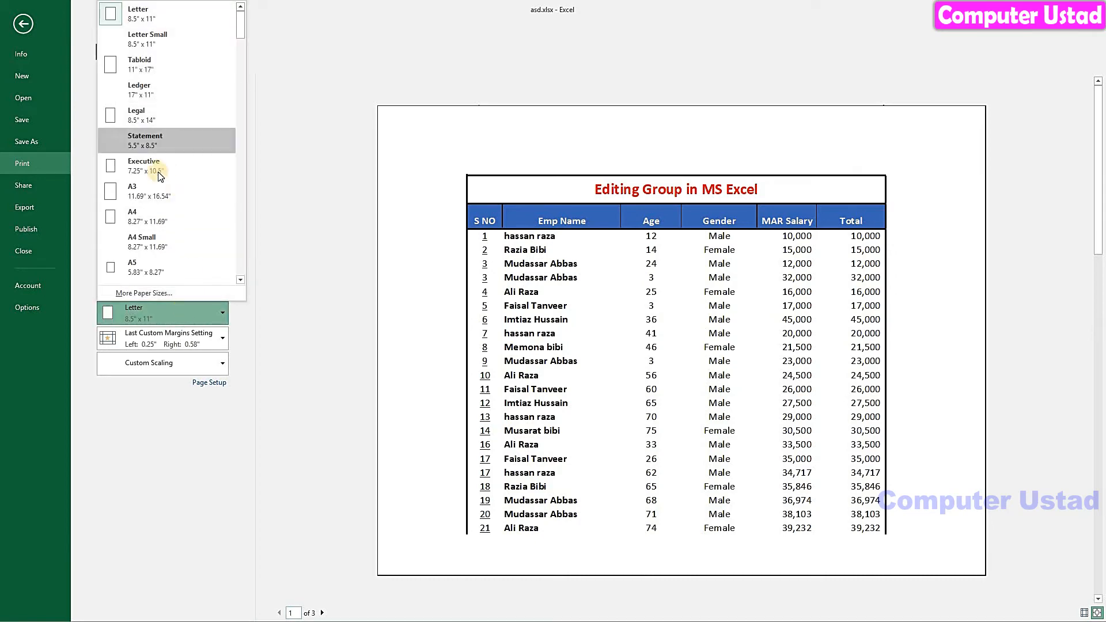
pyautogui.click(144, 190)
# Set the paper size to A4 (8.27" x 11.69") and page through the preview to page 3.
pyautogui.click(176, 310)
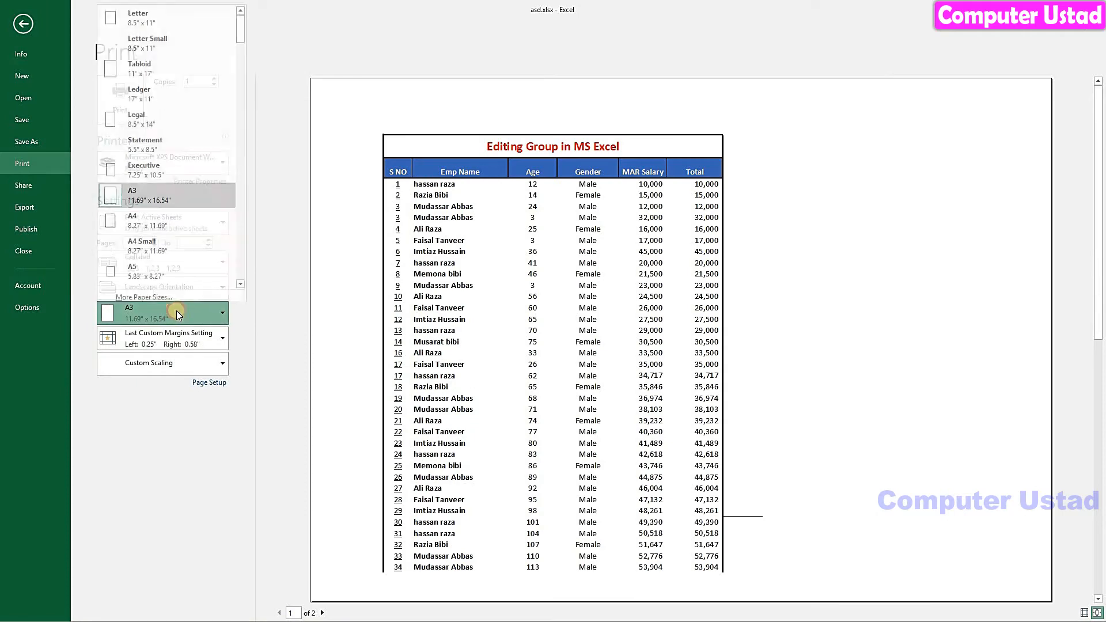
pyautogui.click(136, 217)
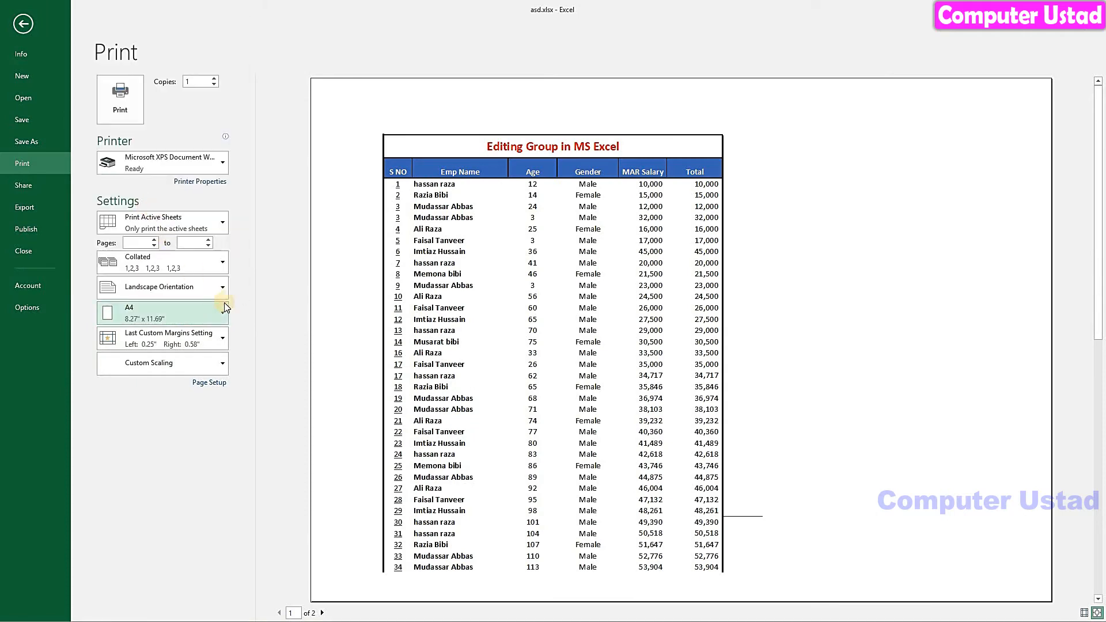
pyautogui.click(322, 613)
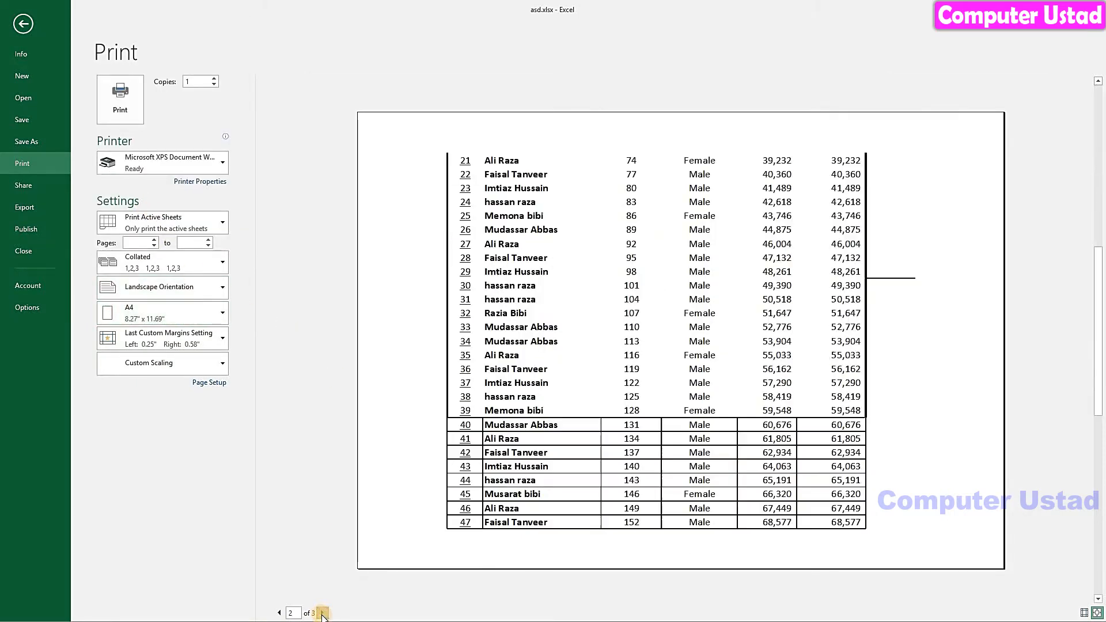
pyautogui.click(323, 613)
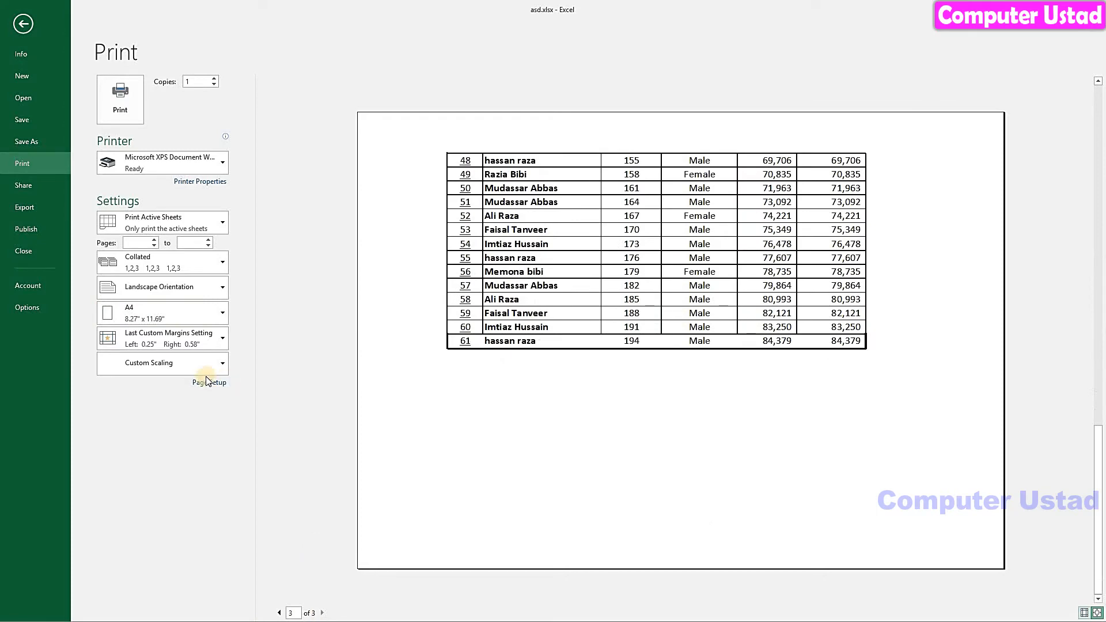
# Set the paper size to Tabloid (11" x 17").
pyautogui.click(148, 310)
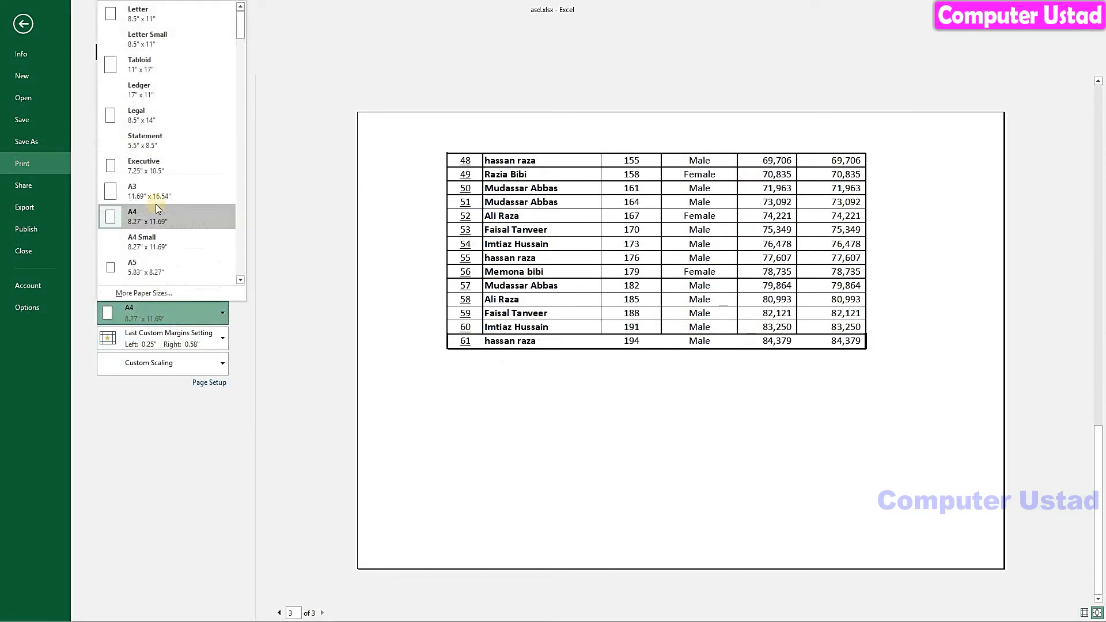
pyautogui.click(143, 65)
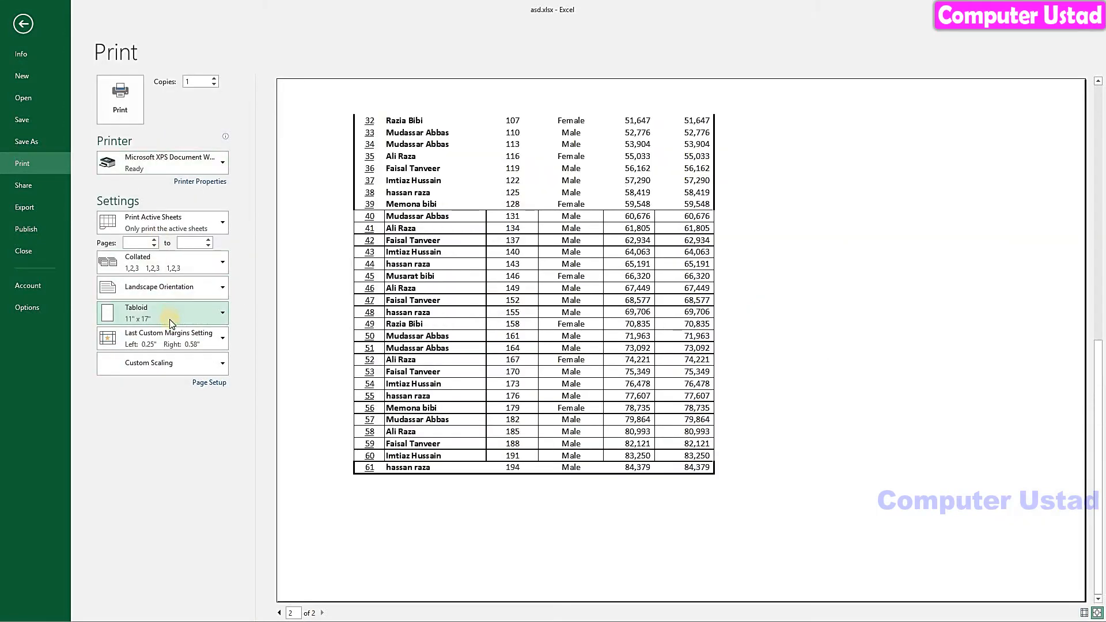
# Return the preview to page 1 and set the paper size to A4 (8.27" x 11.69").
pyautogui.click(171, 323)
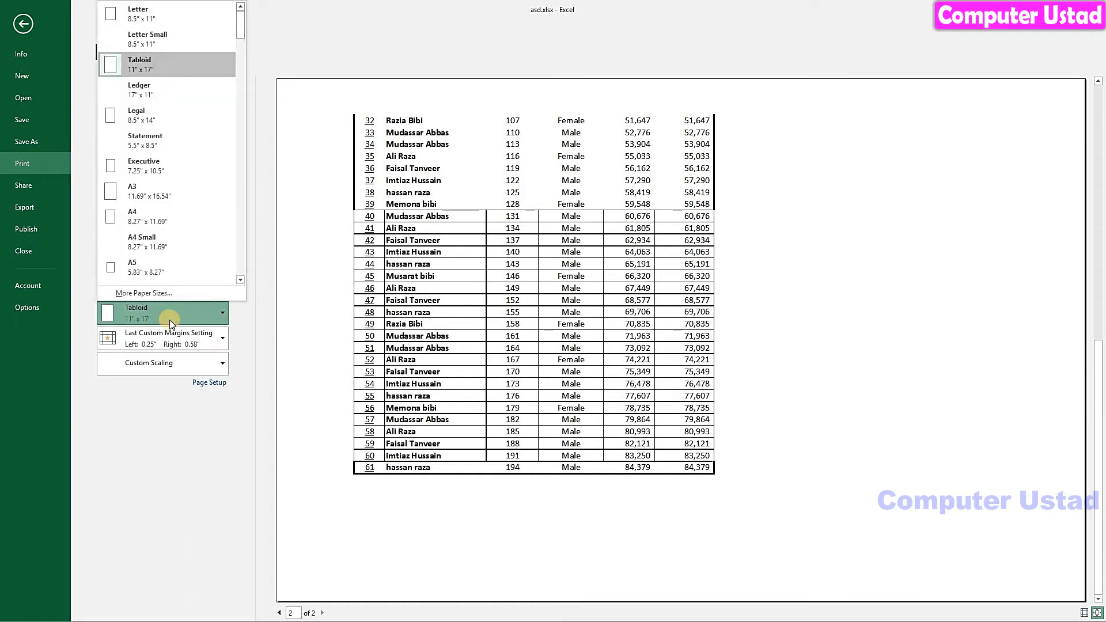
pyautogui.click(155, 67)
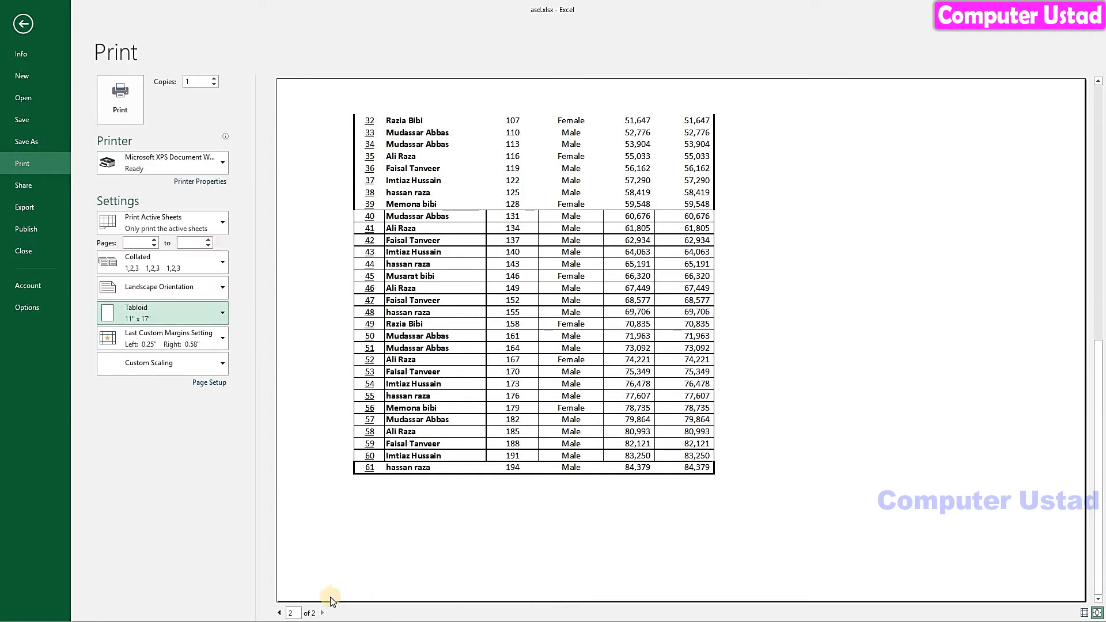
pyautogui.click(280, 613)
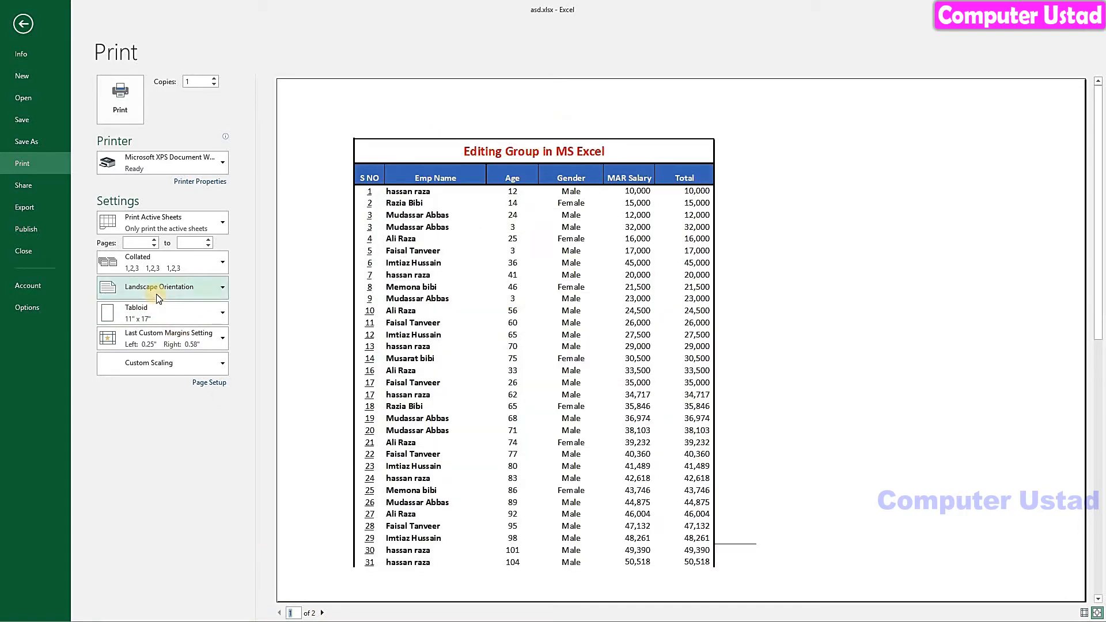
pyautogui.click(176, 304)
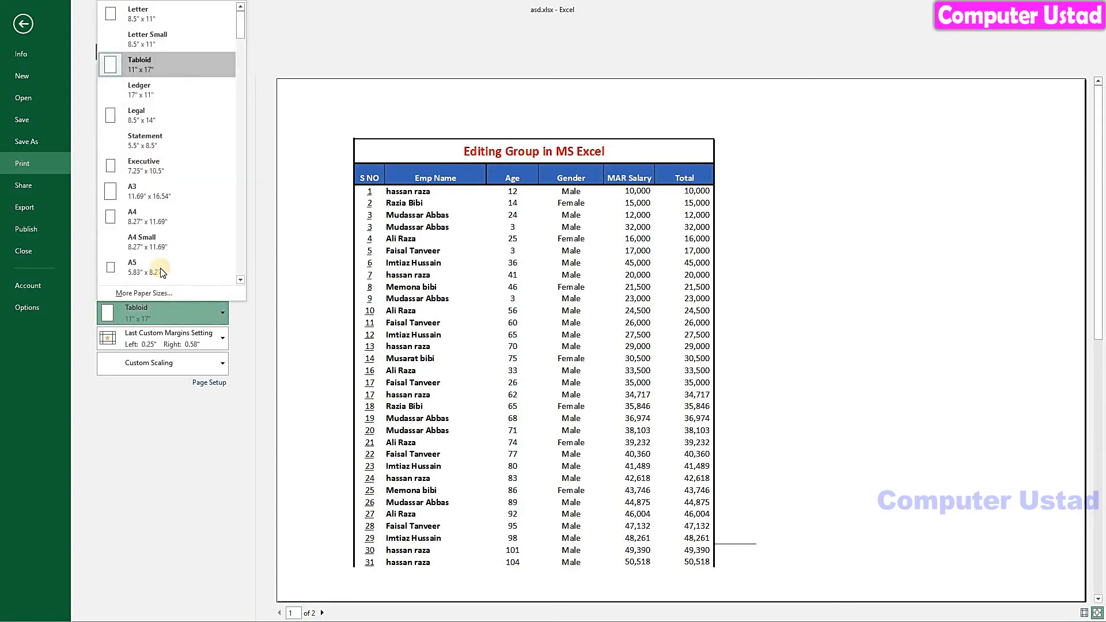
pyautogui.click(153, 220)
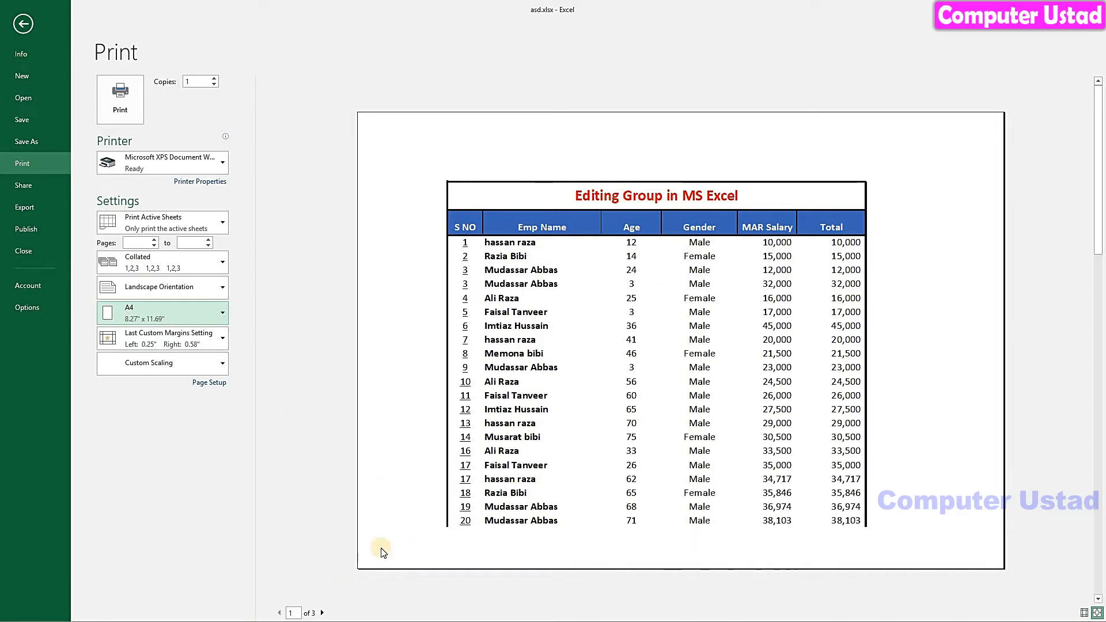
# Set the page margins to the Normal preset, with 0.7" left and right.
pyautogui.click(168, 337)
pyautogui.click(168, 336)
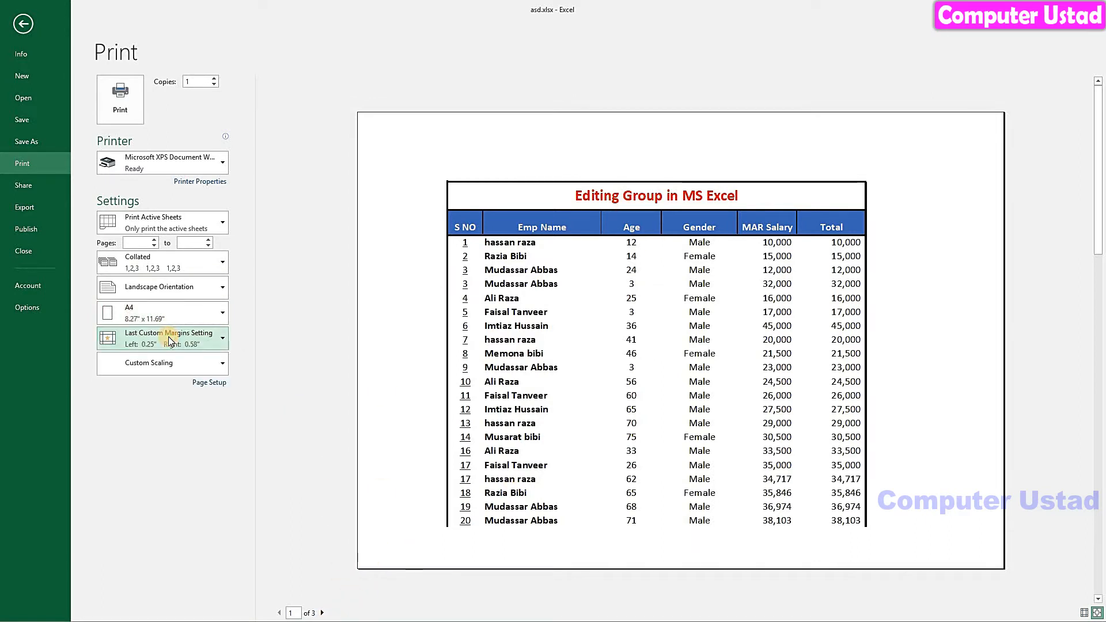
pyautogui.click(170, 339)
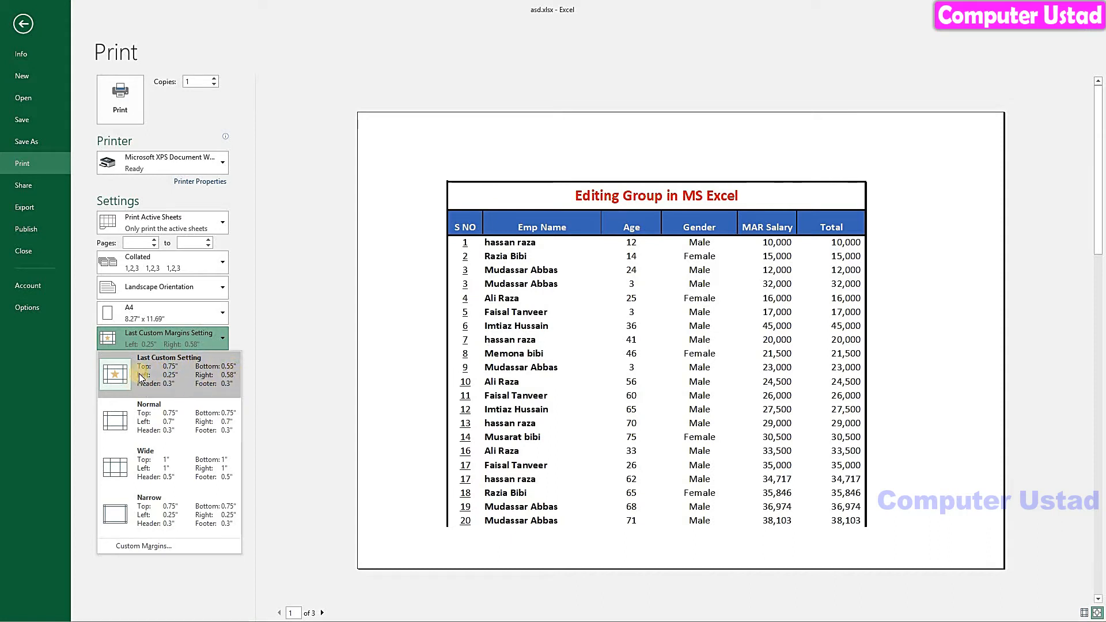
pyautogui.click(164, 420)
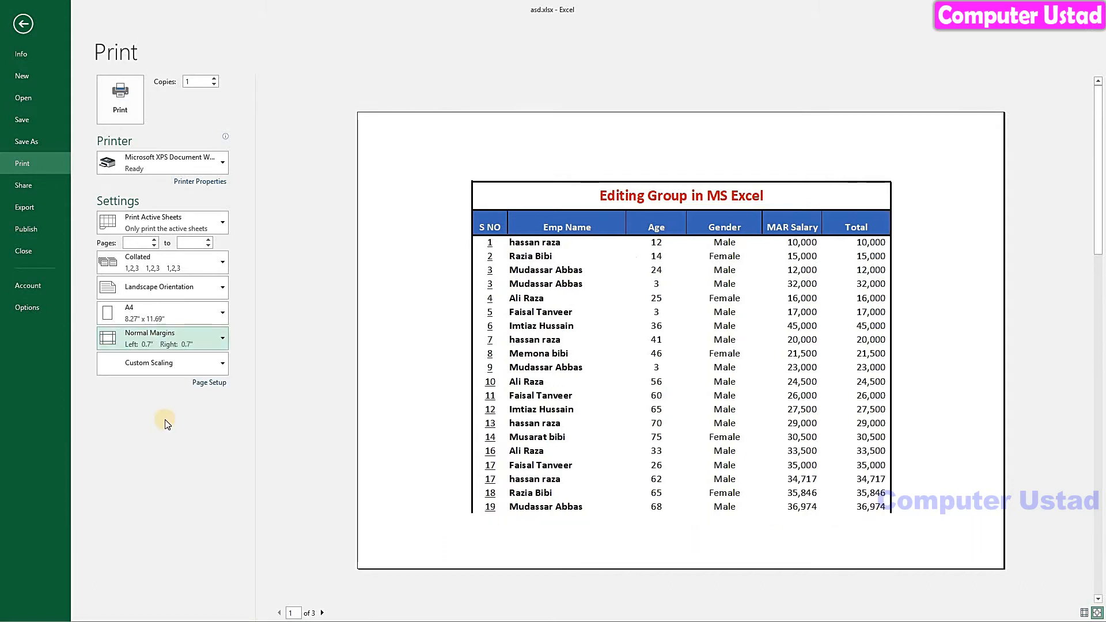
# Set the page margins to Wide, page through the preview to page 4 and return to page 1.
pyautogui.click(178, 346)
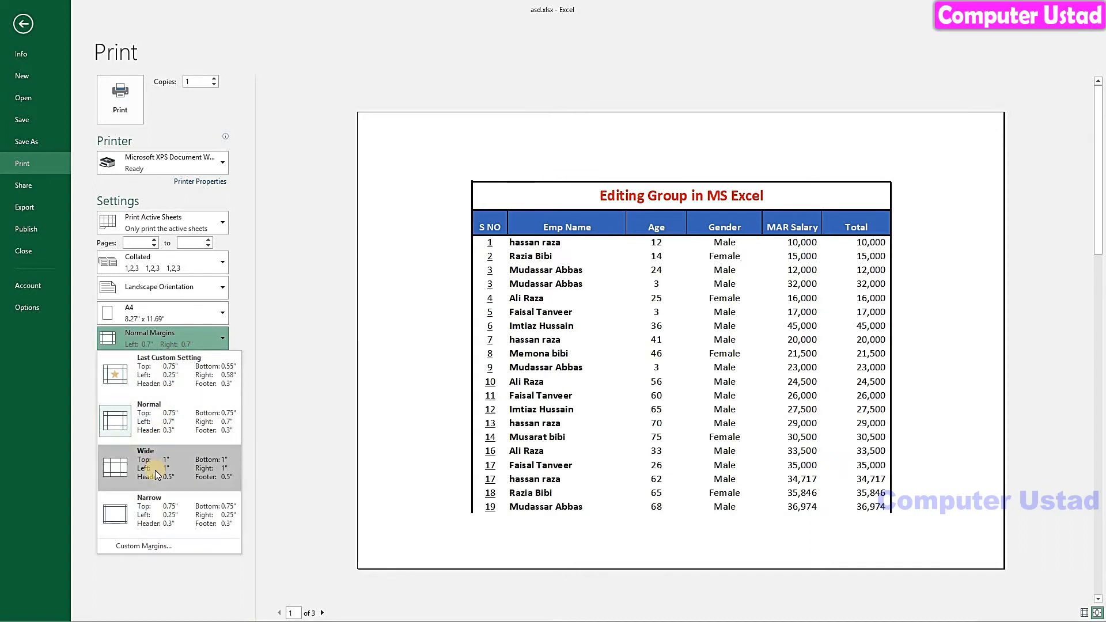
pyautogui.click(156, 470)
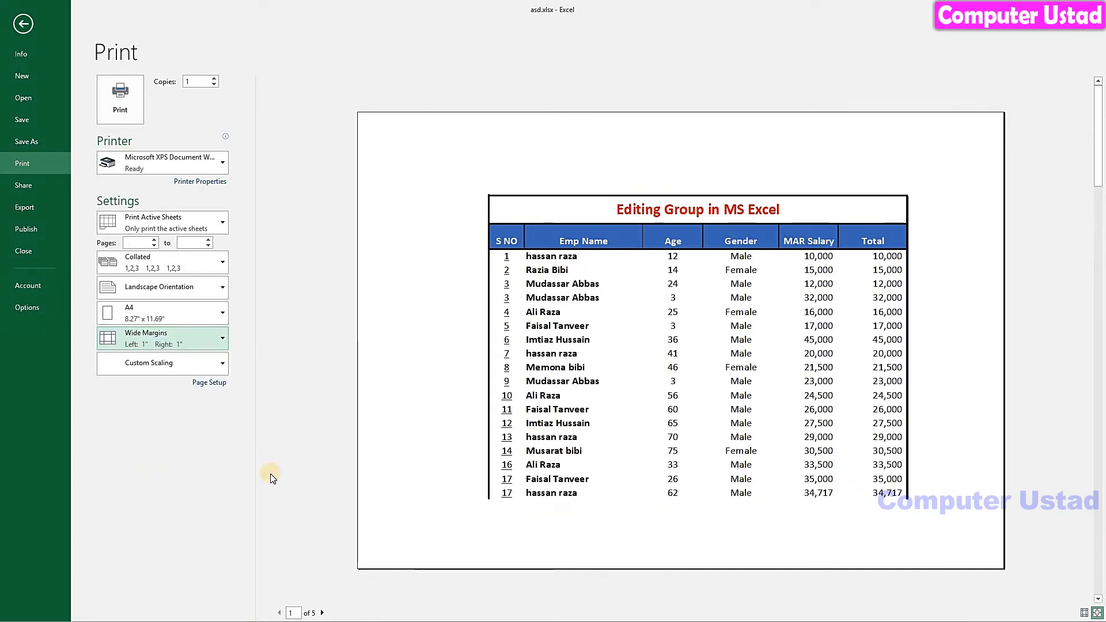
pyautogui.click(323, 613)
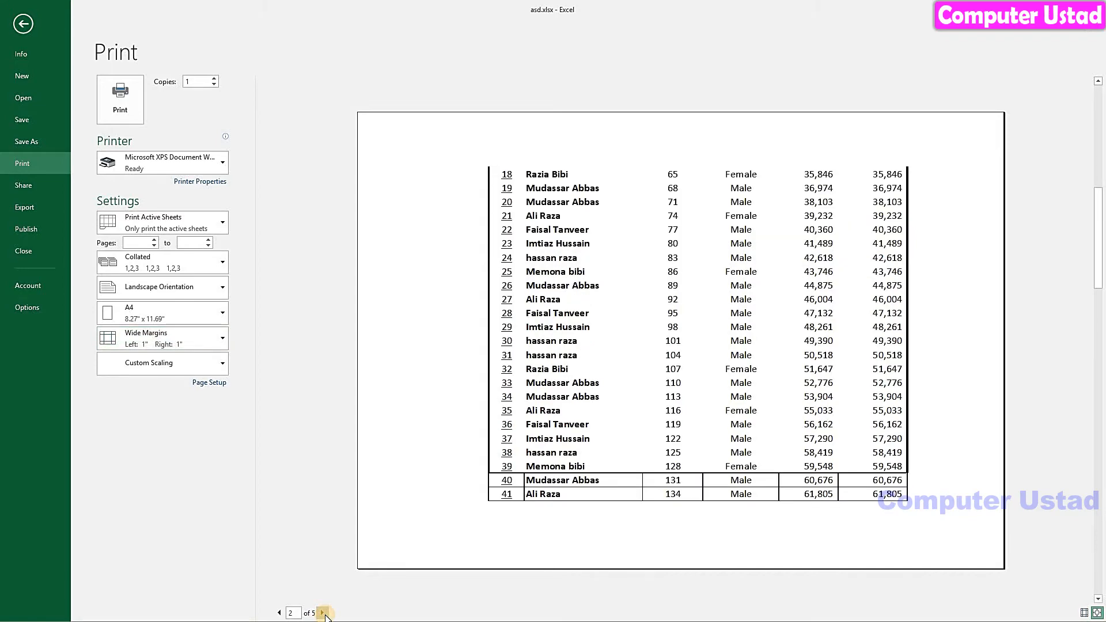
pyautogui.click(323, 613)
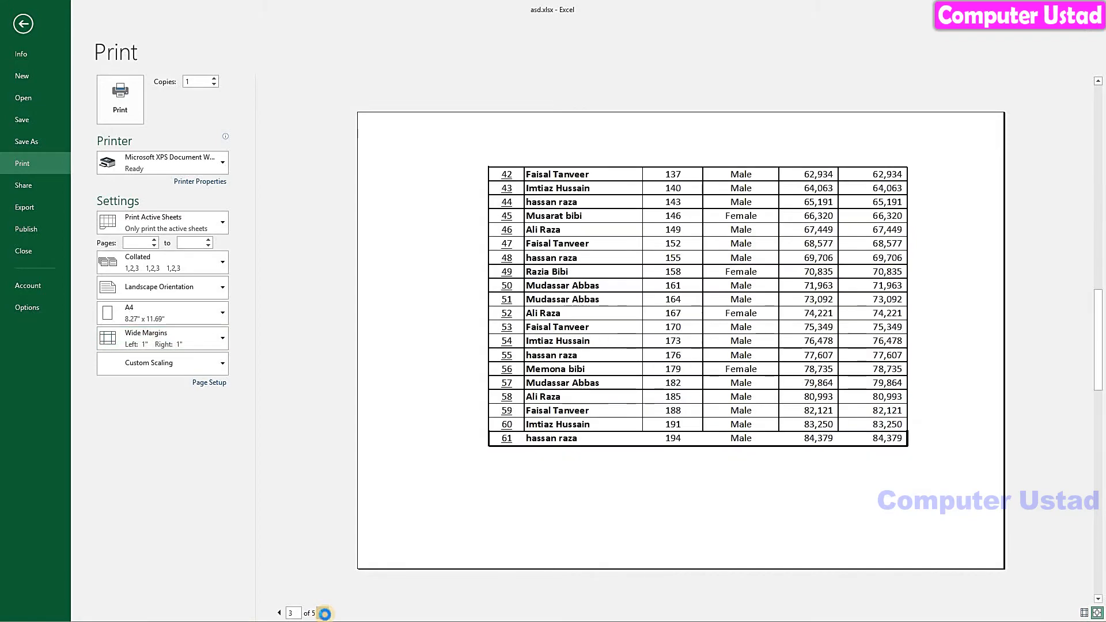
pyautogui.click(323, 613)
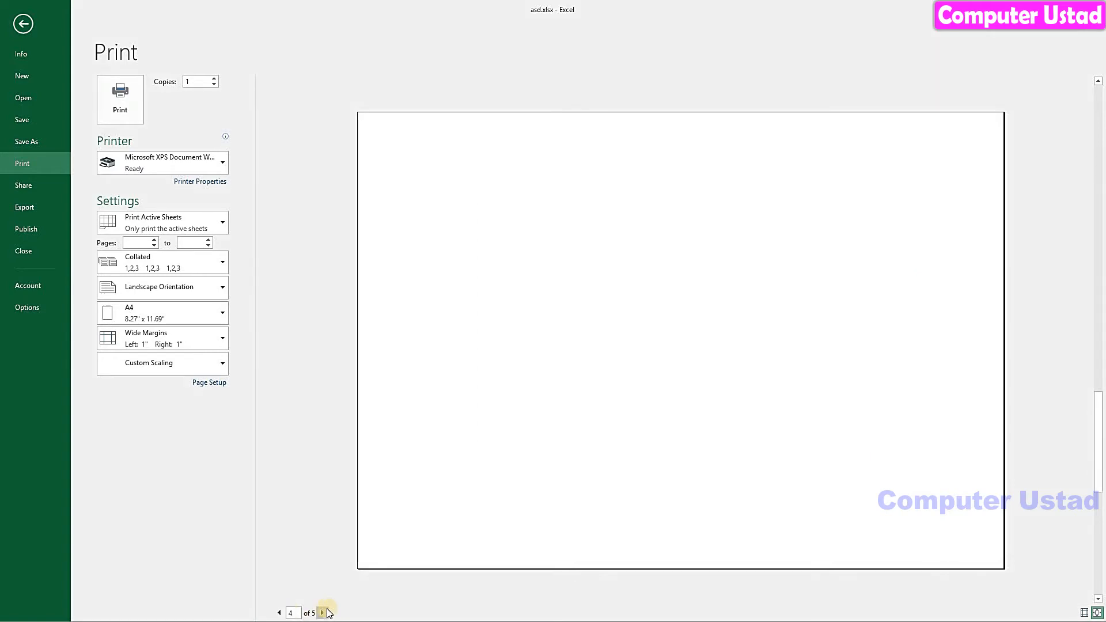
pyautogui.click(280, 612)
pyautogui.click(280, 612)
pyautogui.click(279, 613)
pyautogui.click(280, 612)
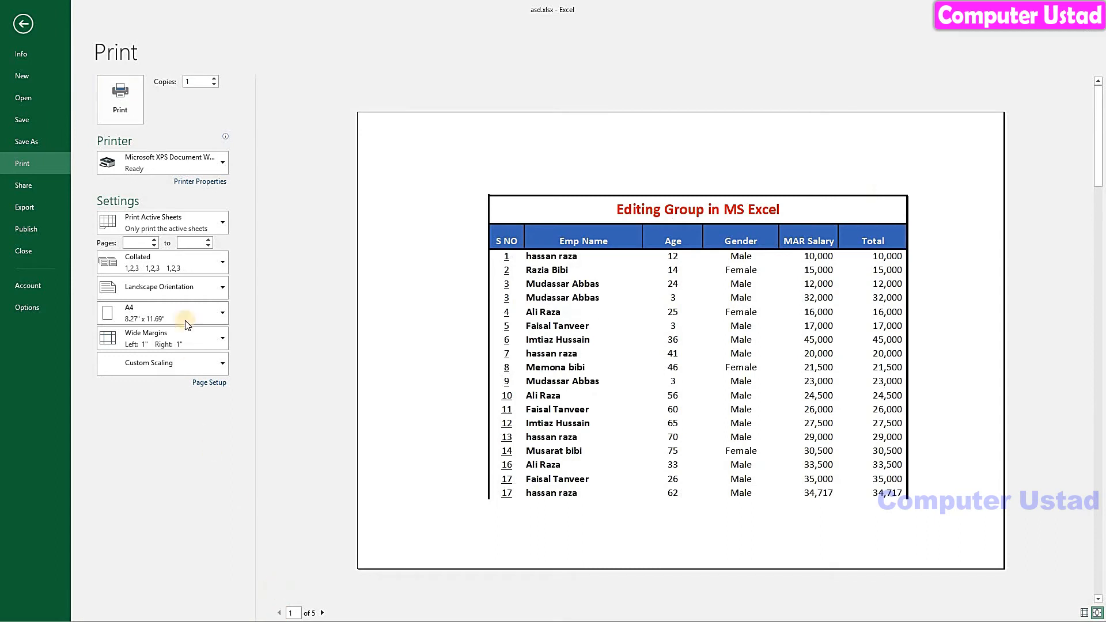
# Set the page margins to Narrow and show the margin and column guides on the preview.
pyautogui.click(171, 336)
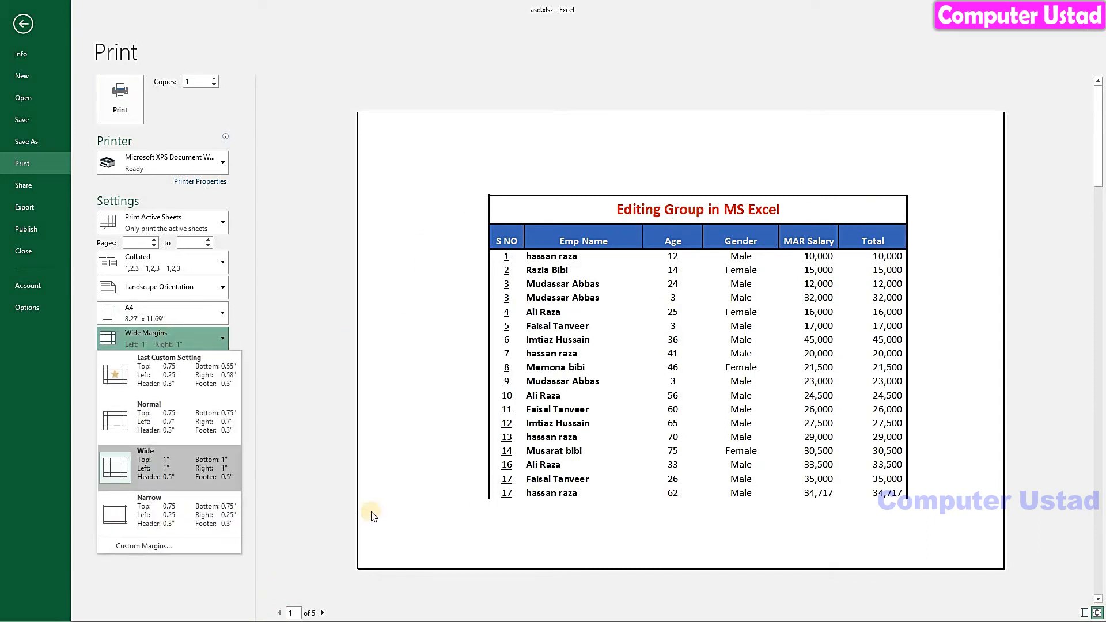
pyautogui.click(150, 509)
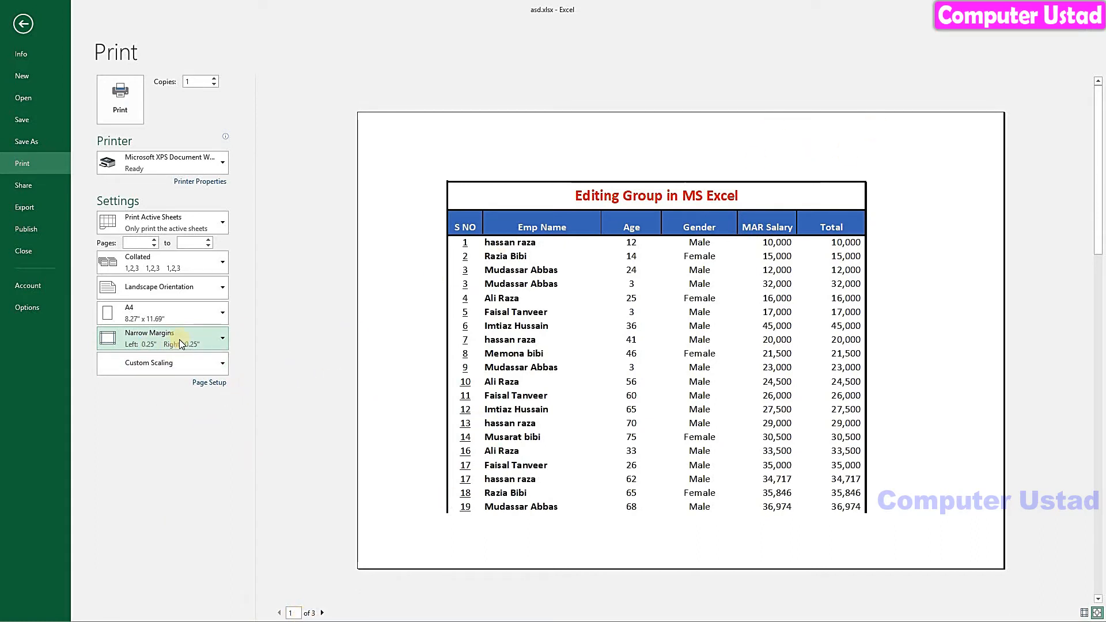
pyautogui.click(1083, 613)
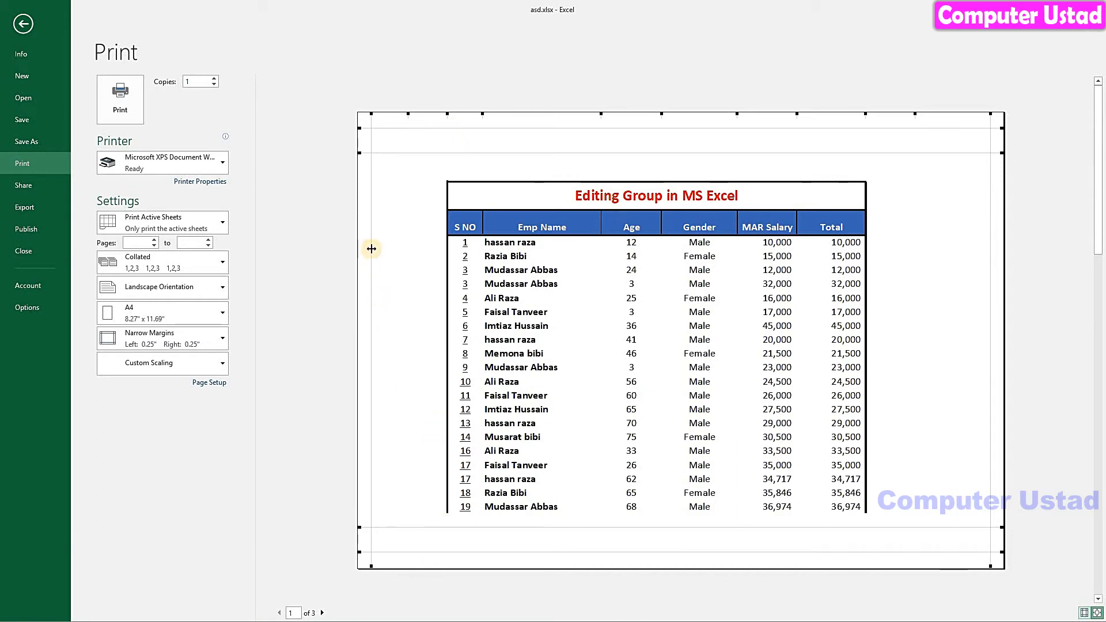
# Reduce the left margin to about 0.11" and the right to about 0.16" on the preview, and shrink the top, bottom, header and footer margins.
pyautogui.moveTo(372, 248); pyautogui.dragTo(364, 248)
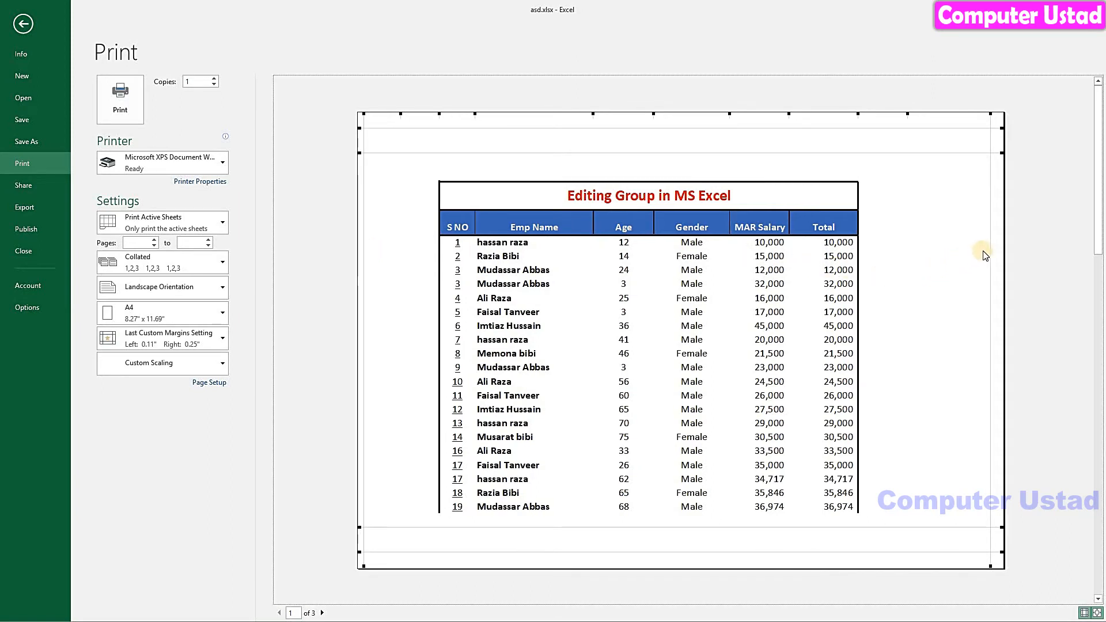
pyautogui.moveTo(990, 248); pyautogui.dragTo(995, 247)
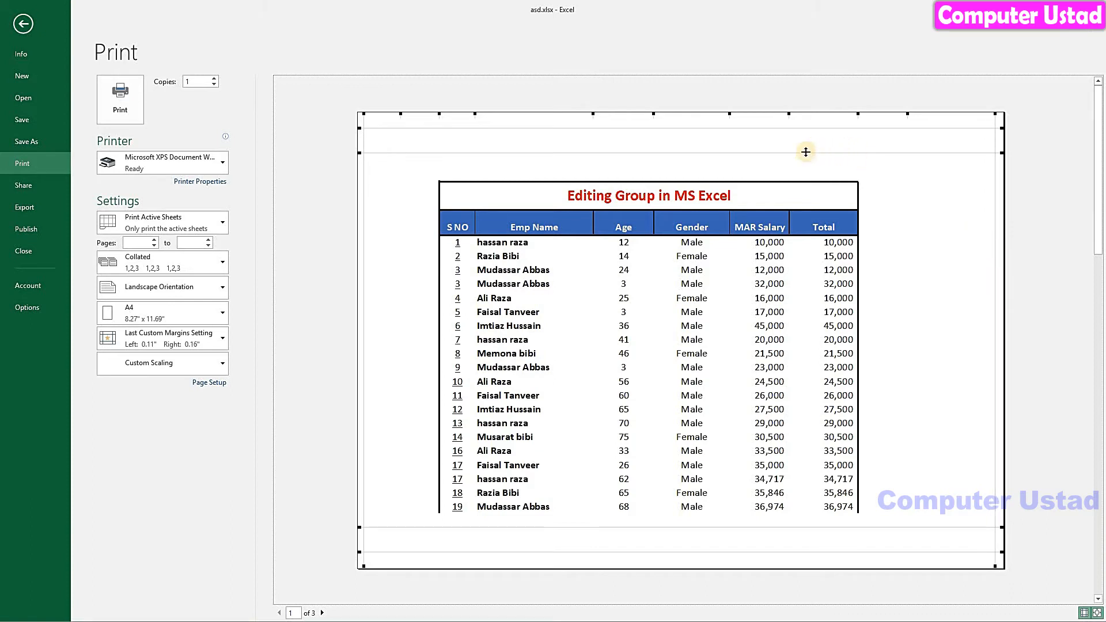
pyautogui.moveTo(805, 152); pyautogui.dragTo(805, 136)
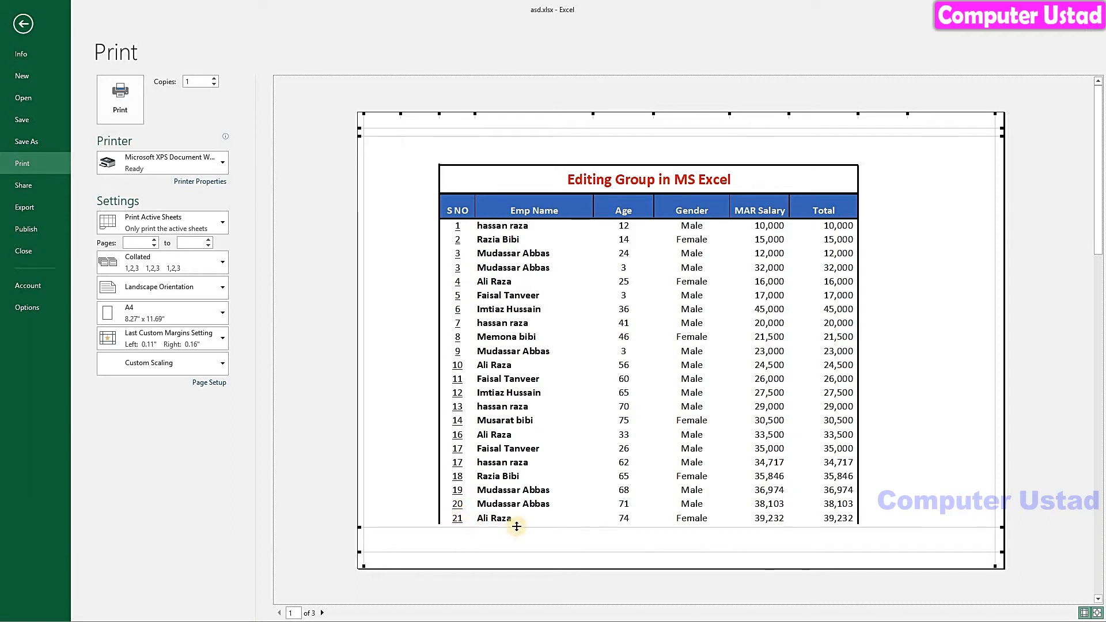
pyautogui.moveTo(517, 526); pyautogui.dragTo(490, 559)
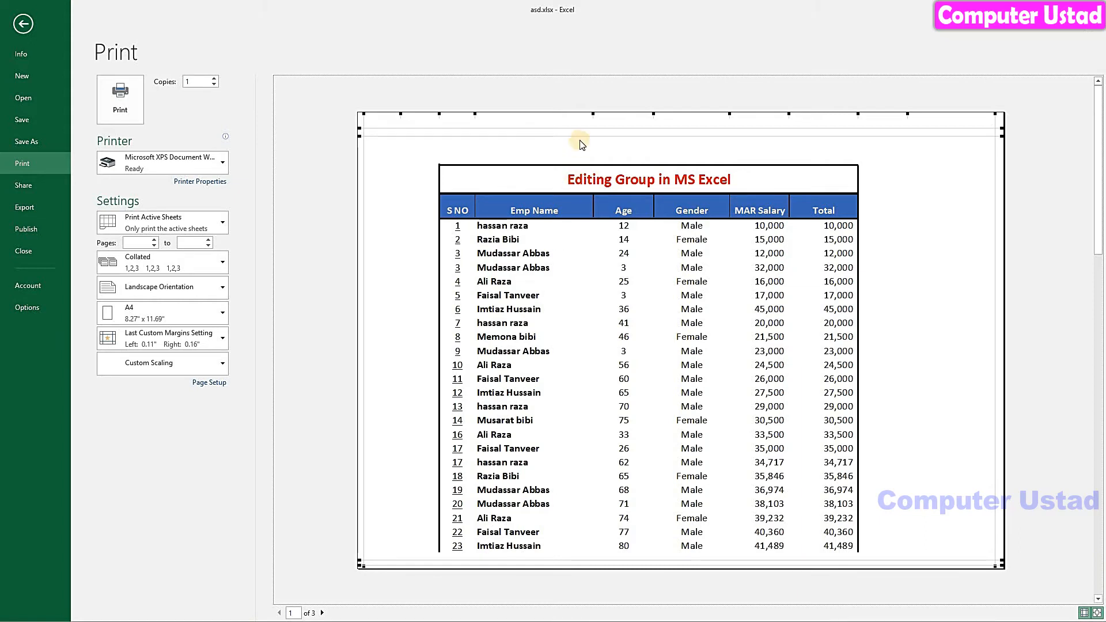
pyautogui.moveTo(582, 128); pyautogui.dragTo(586, 128)
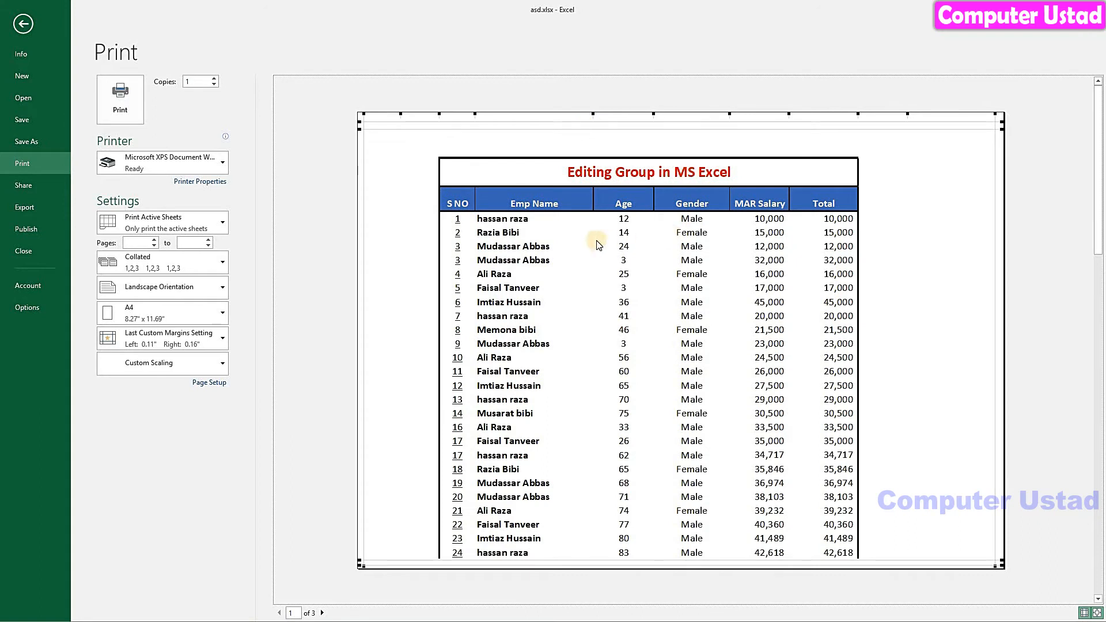
# Narrow the Emp Name and Age columns and widen the Gender and Total columns directly on the print preview.
pyautogui.moveTo(591, 242); pyautogui.dragTo(576, 242)
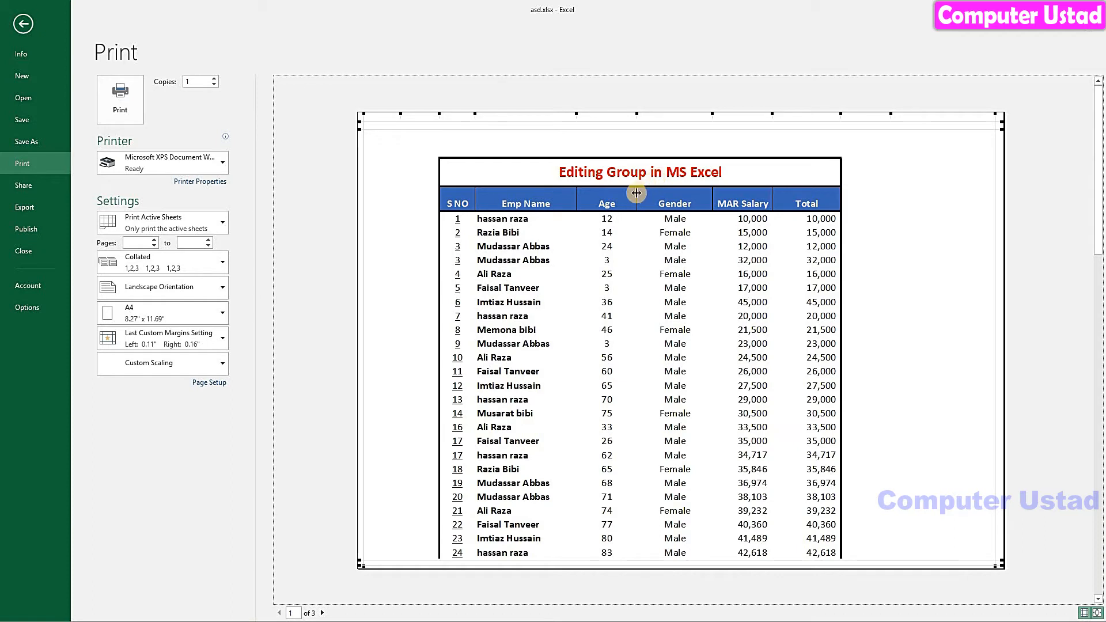
pyautogui.moveTo(636, 192); pyautogui.dragTo(617, 192)
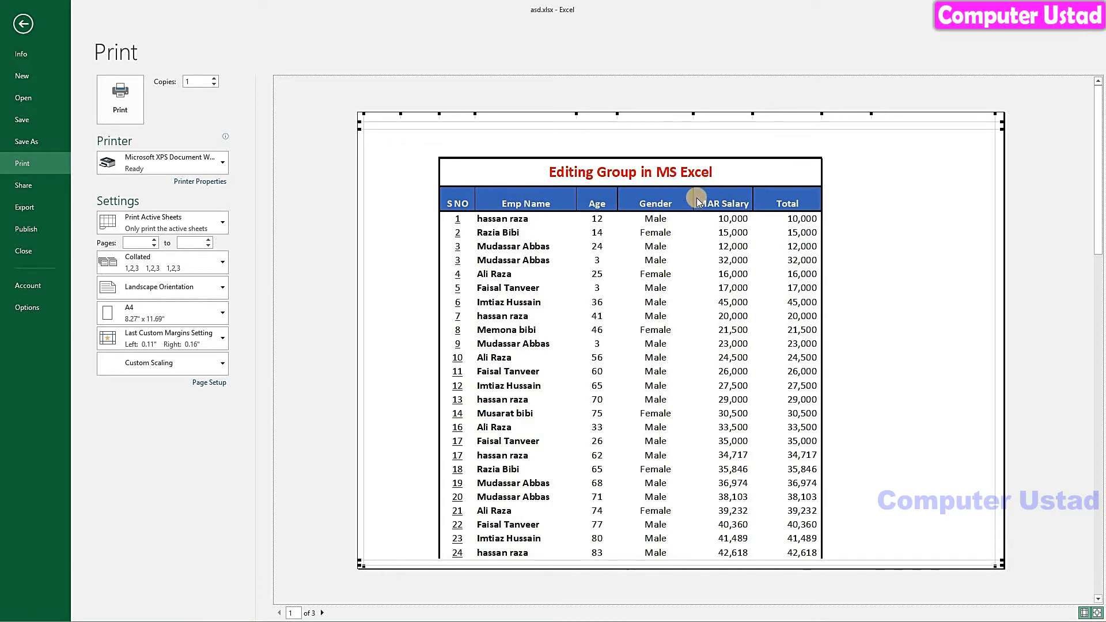
pyautogui.moveTo(692, 200); pyautogui.dragTo(683, 200)
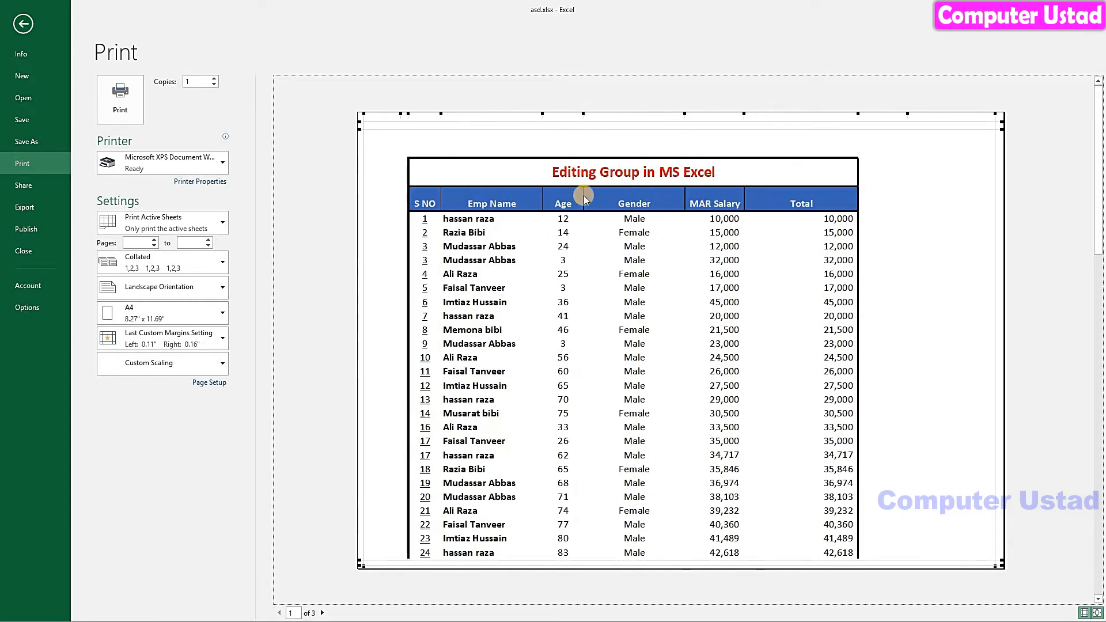
# Widen the Age, Emp Name, S NO and MAR Salary columns and narrow the blank column before S NO so the table fills the page width.
pyautogui.moveTo(585, 196); pyautogui.dragTo(610, 202)
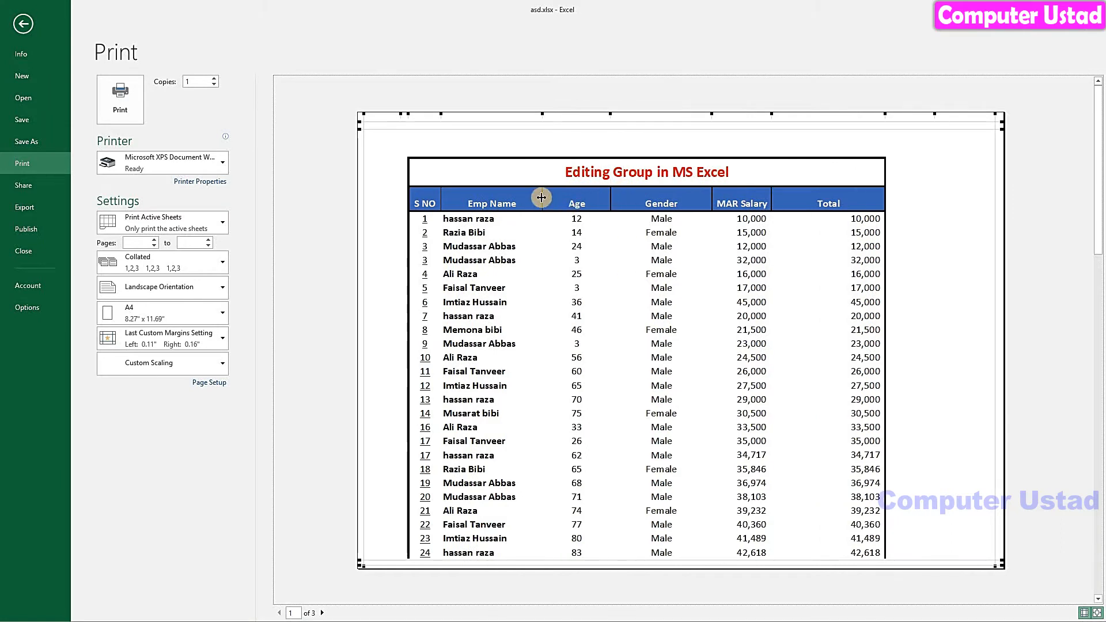
pyautogui.moveTo(541, 197); pyautogui.dragTo(575, 179)
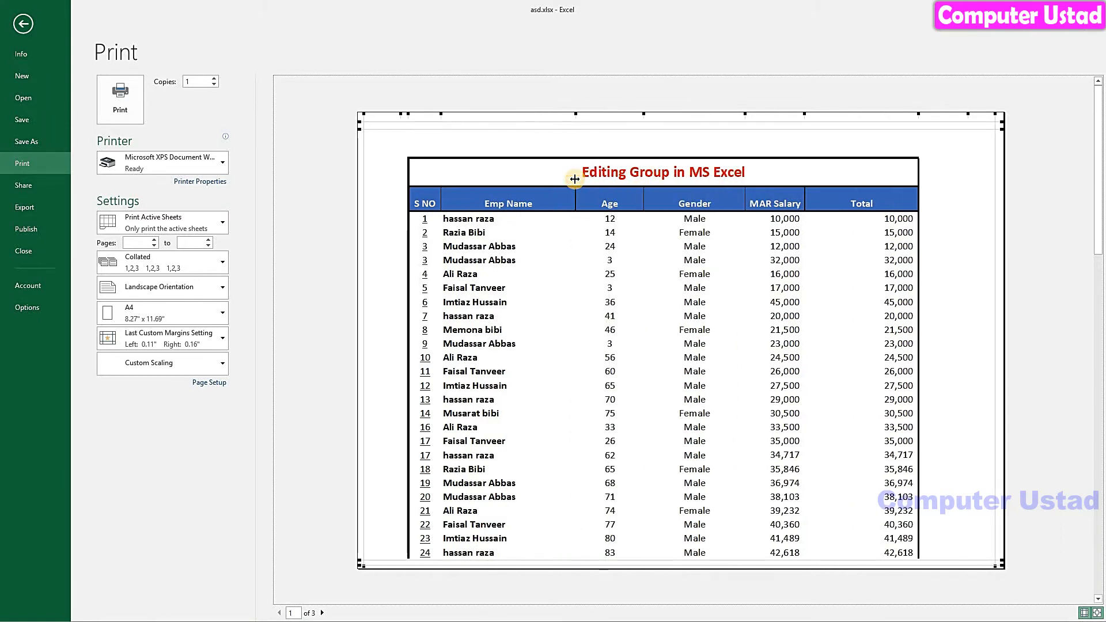
pyautogui.moveTo(440, 200); pyautogui.dragTo(471, 193)
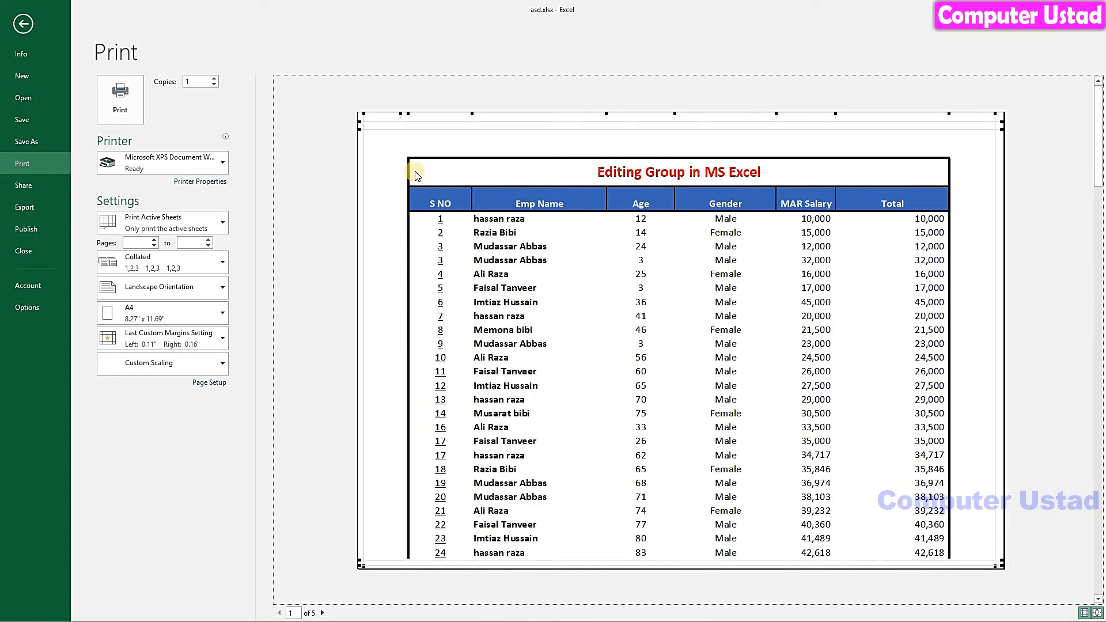
pyautogui.moveTo(410, 175); pyautogui.dragTo(390, 185)
pyautogui.moveTo(933, 217); pyautogui.dragTo(942, 217)
pyautogui.moveTo(823, 195); pyautogui.dragTo(830, 195)
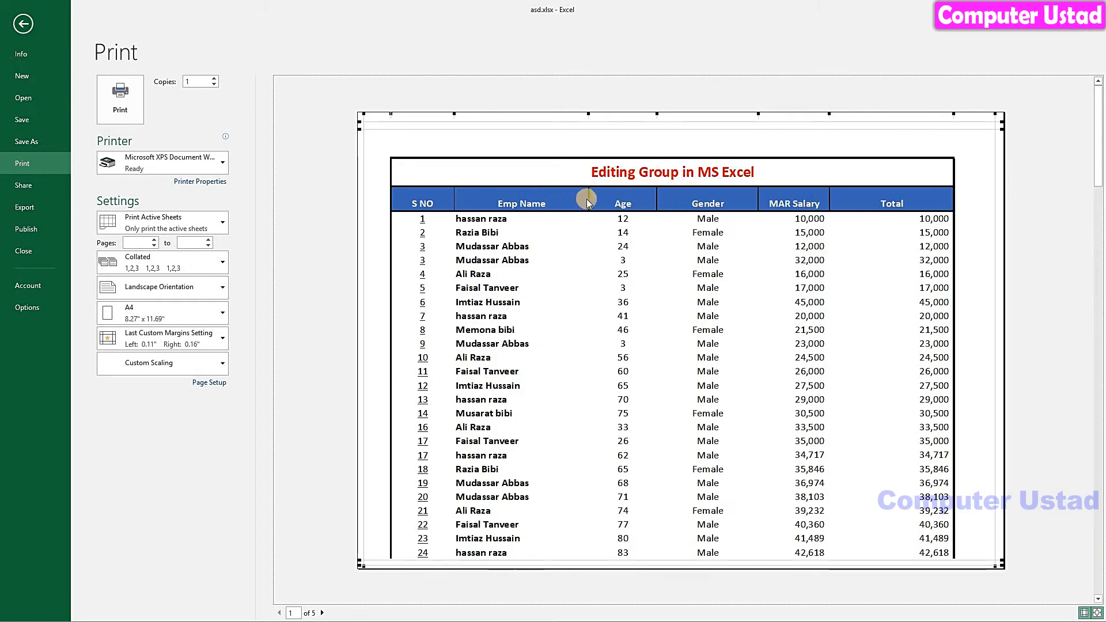
pyautogui.moveTo(587, 197); pyautogui.dragTo(601, 197)
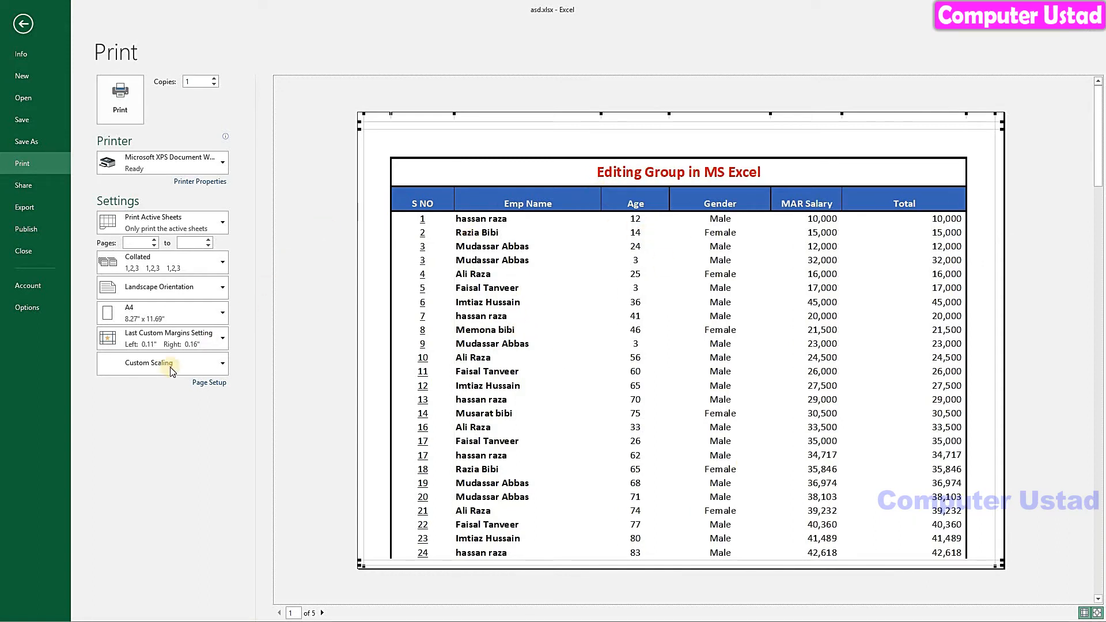
# Set the print scaling to No Scaling, then view page 2 of the preview and return to page 1.
pyautogui.click(154, 368)
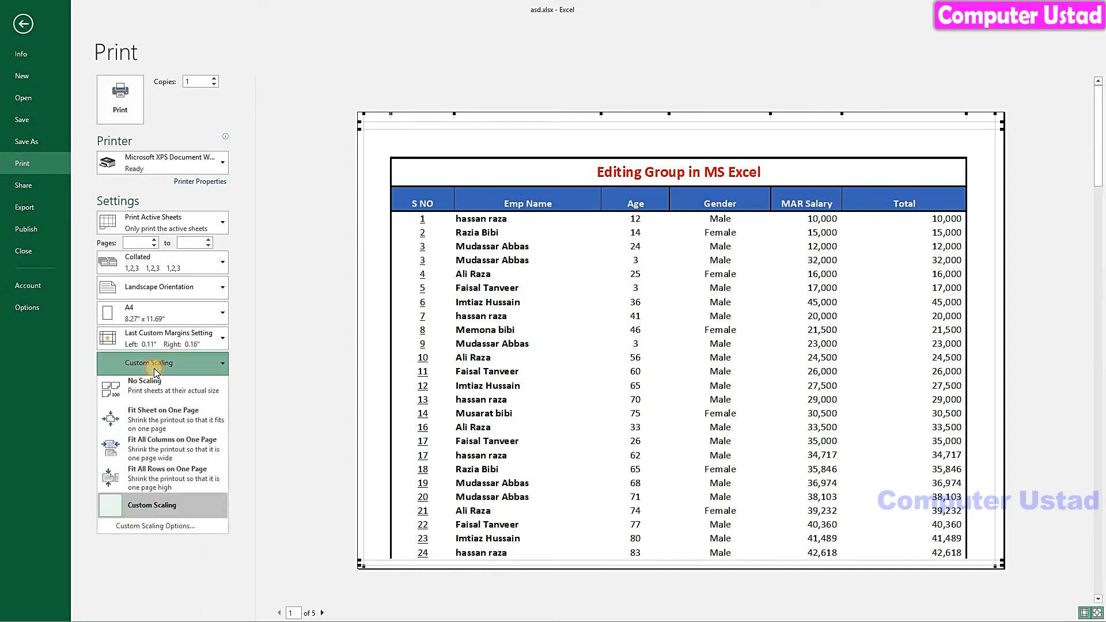
pyautogui.click(136, 400)
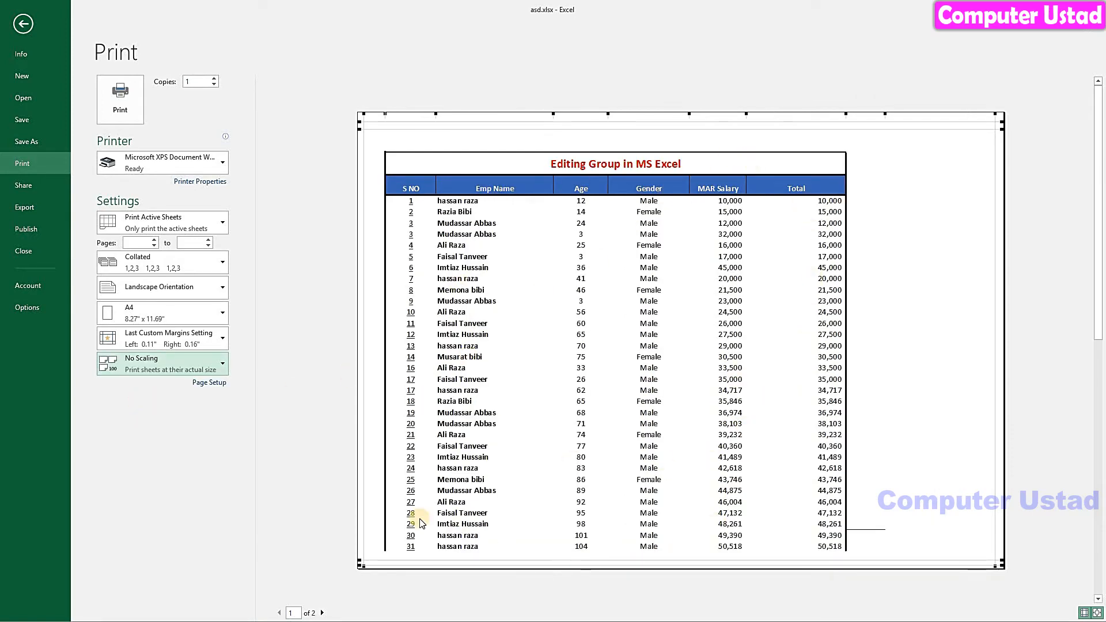
pyautogui.click(321, 613)
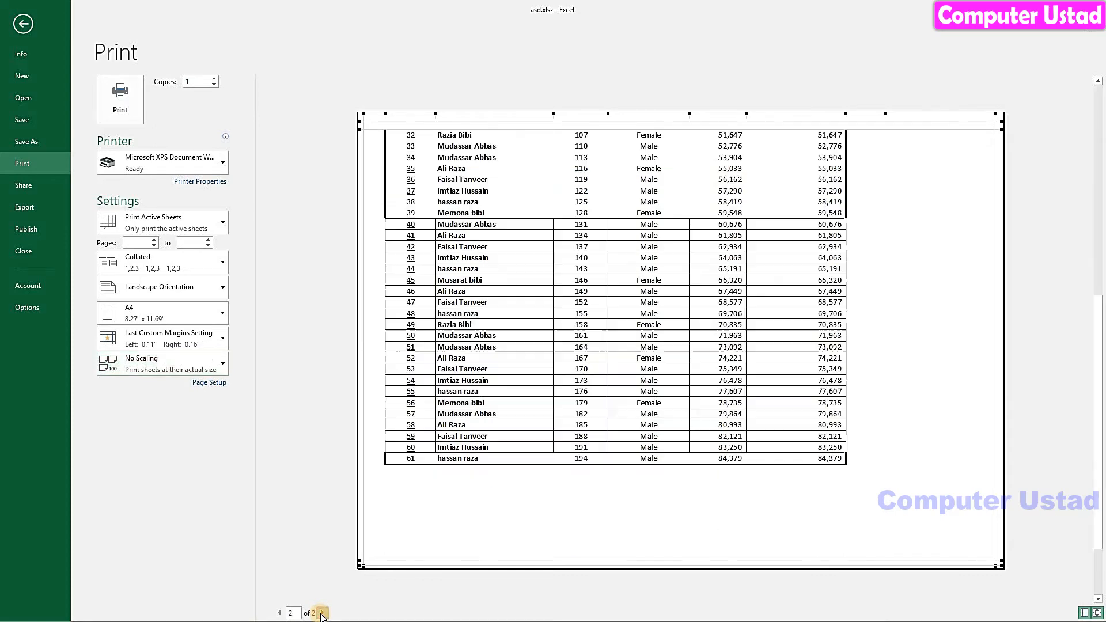
pyautogui.click(279, 613)
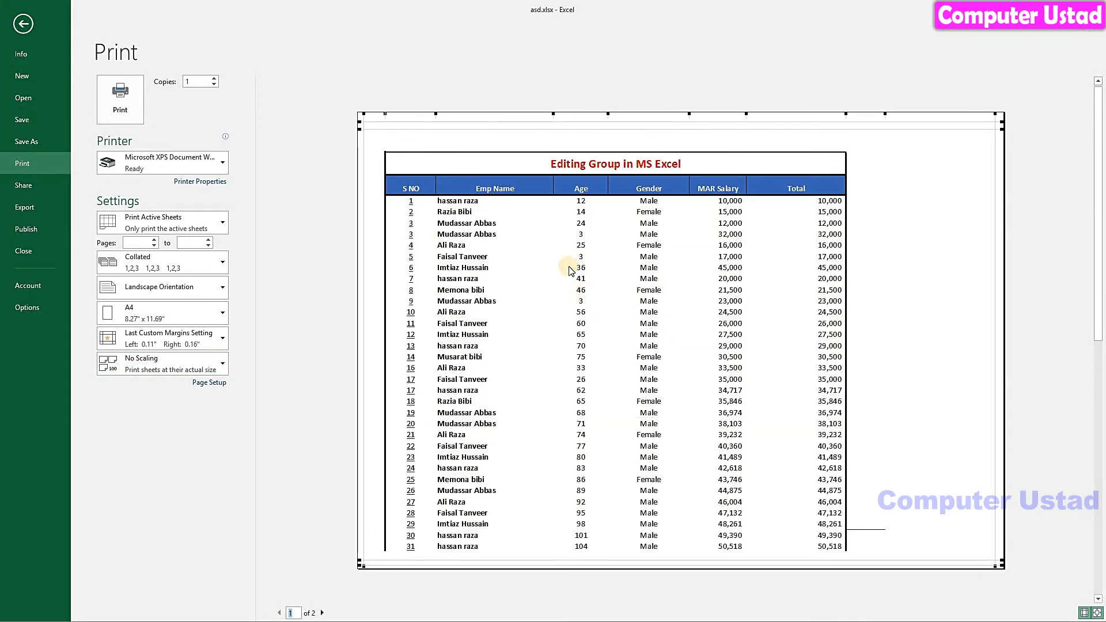
# Set the print scaling to Fit Sheet on One Page and change the page to Portrait Orientation.
pyautogui.click(178, 372)
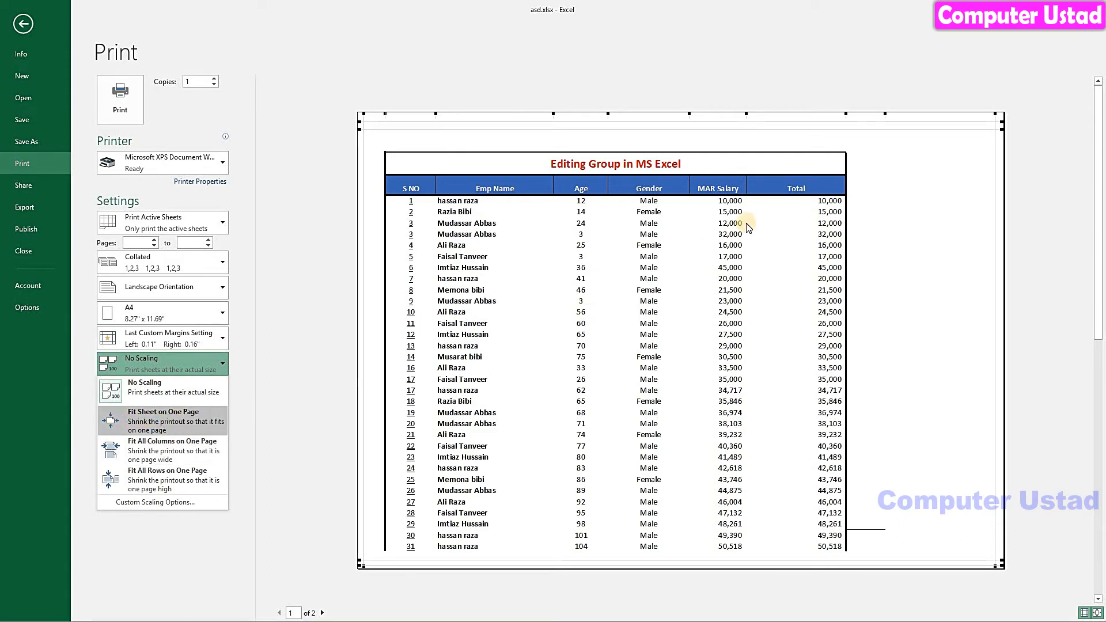
pyautogui.click(138, 419)
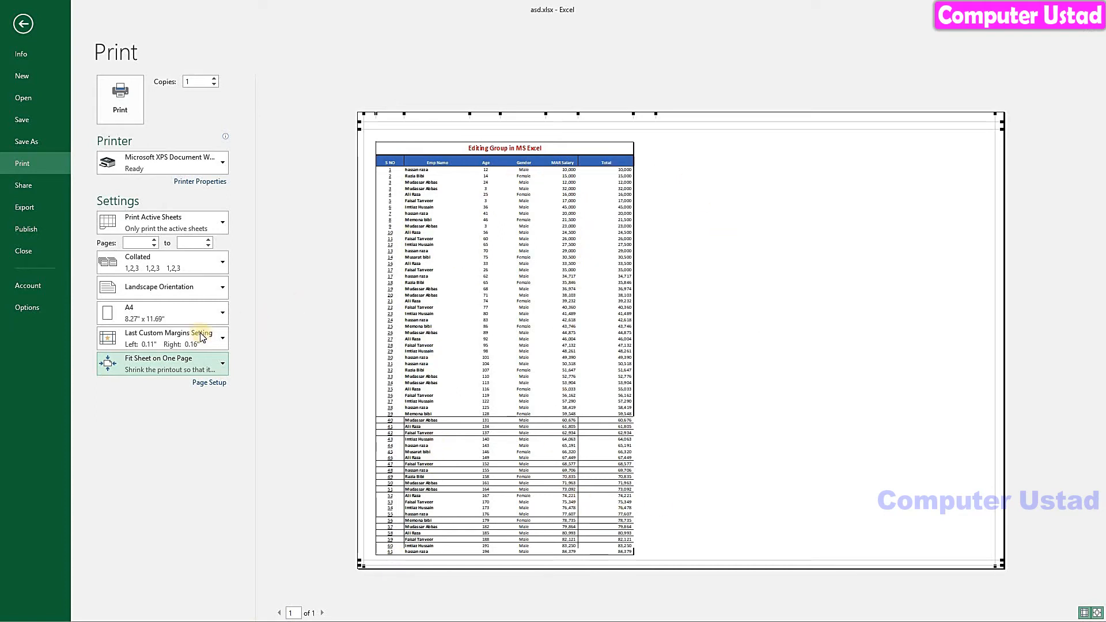
pyautogui.click(191, 294)
pyautogui.click(173, 312)
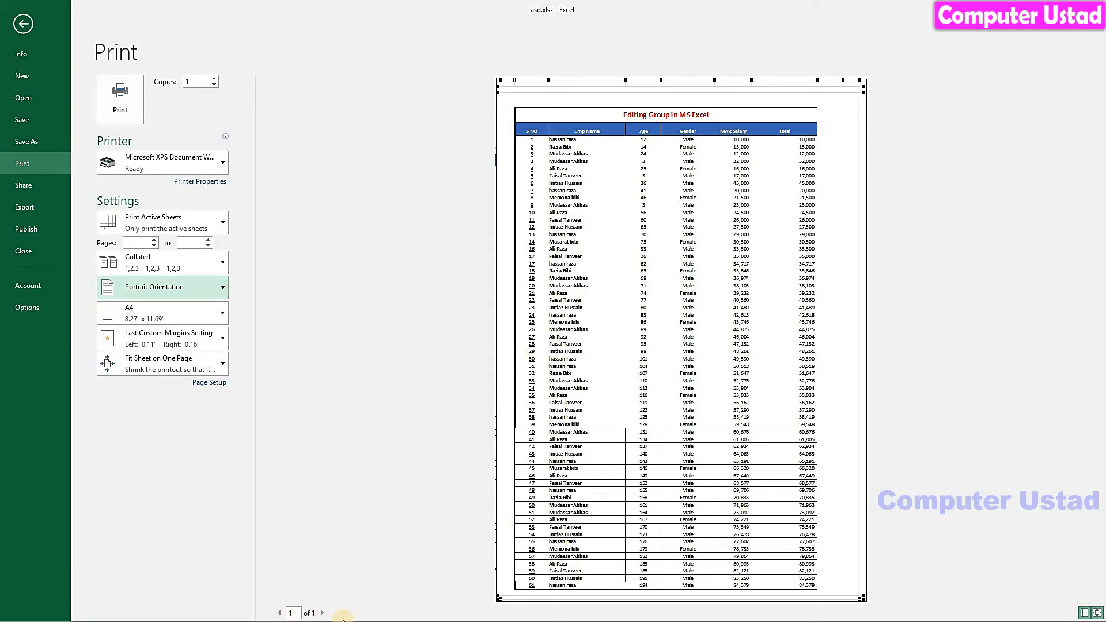
# Try the Fit All Columns on One Page scaling, checking page 2 of the preview, and the Fit All Rows on One Page scaling.
pyautogui.click(186, 369)
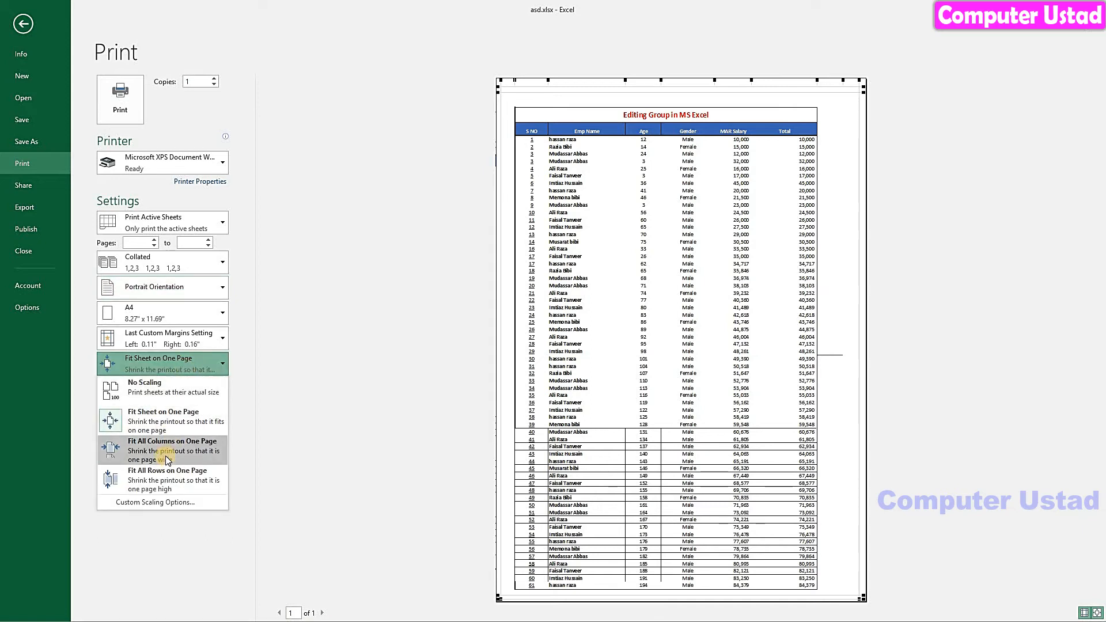
pyautogui.click(164, 455)
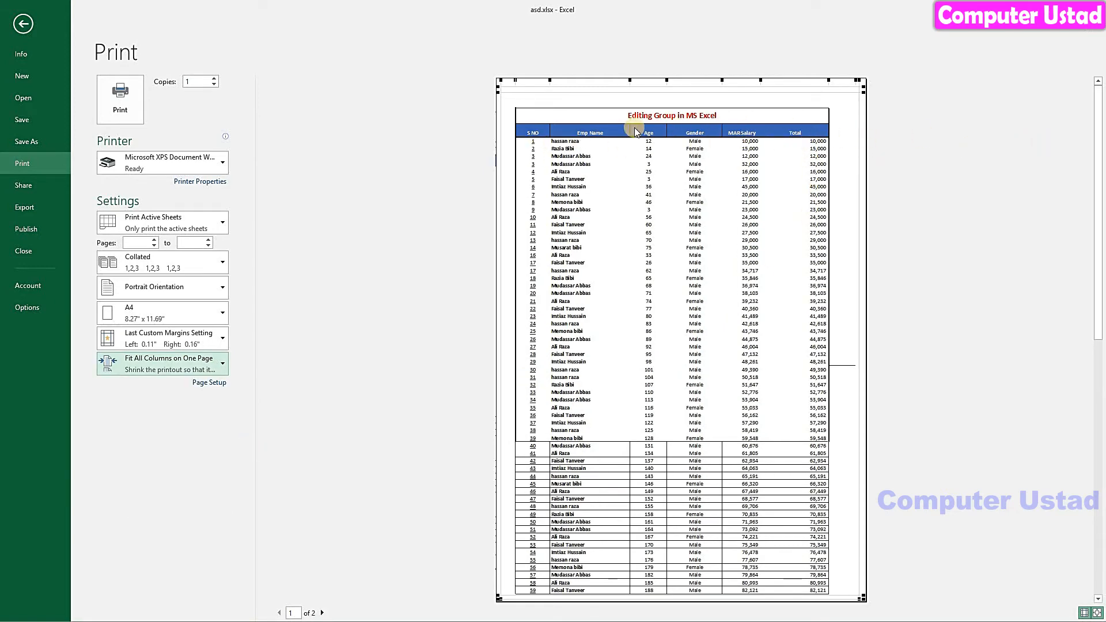
pyautogui.click(190, 361)
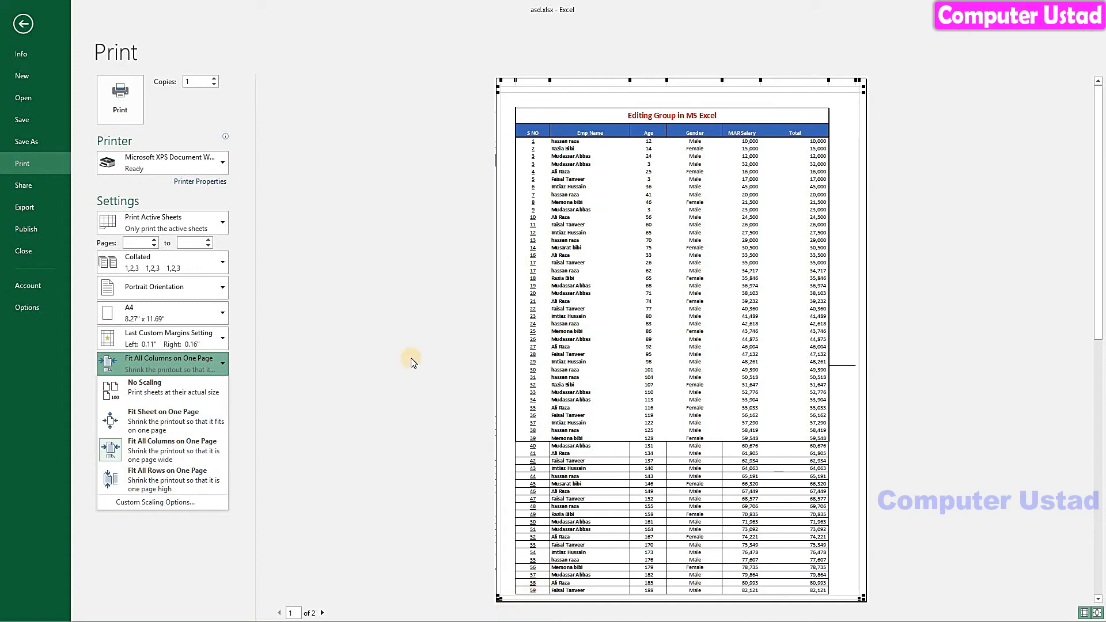
pyautogui.click(313, 519)
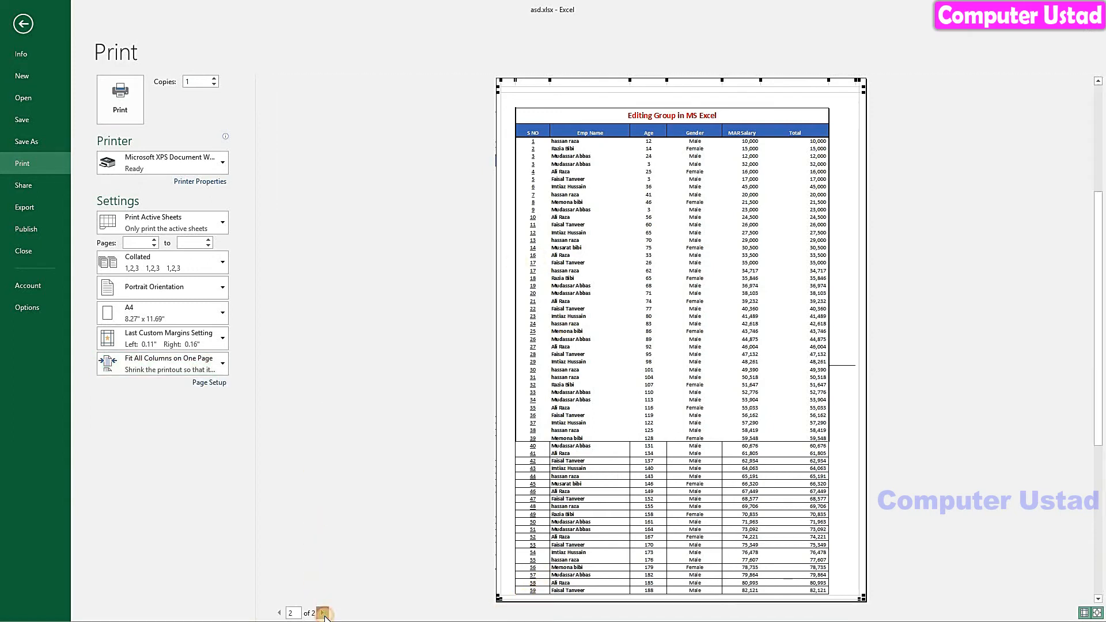
pyautogui.click(322, 613)
pyautogui.click(133, 361)
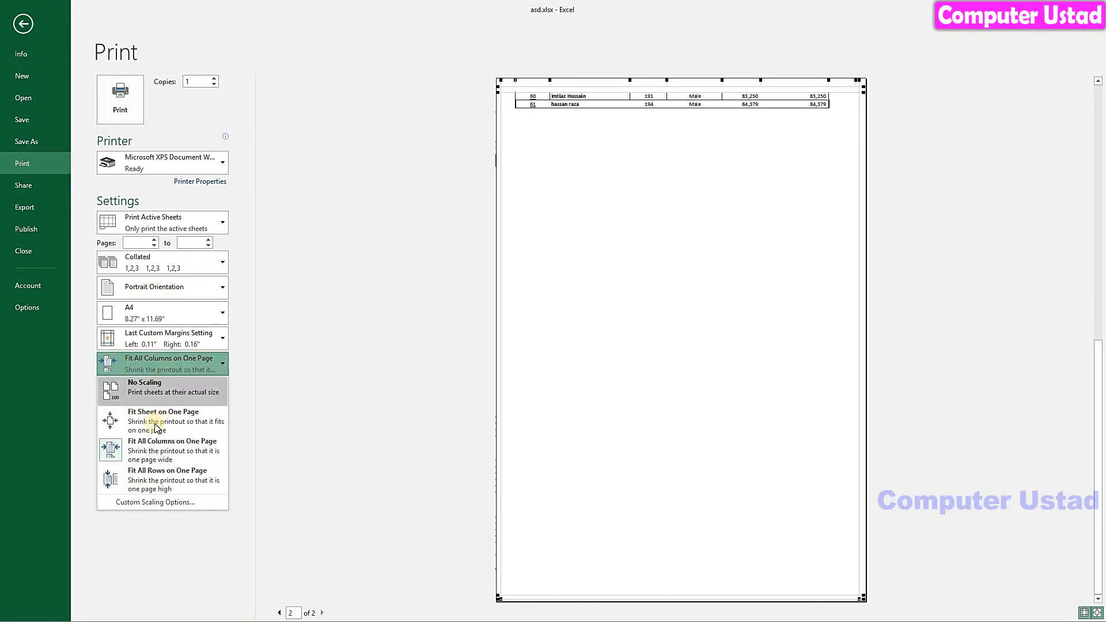
pyautogui.click(173, 482)
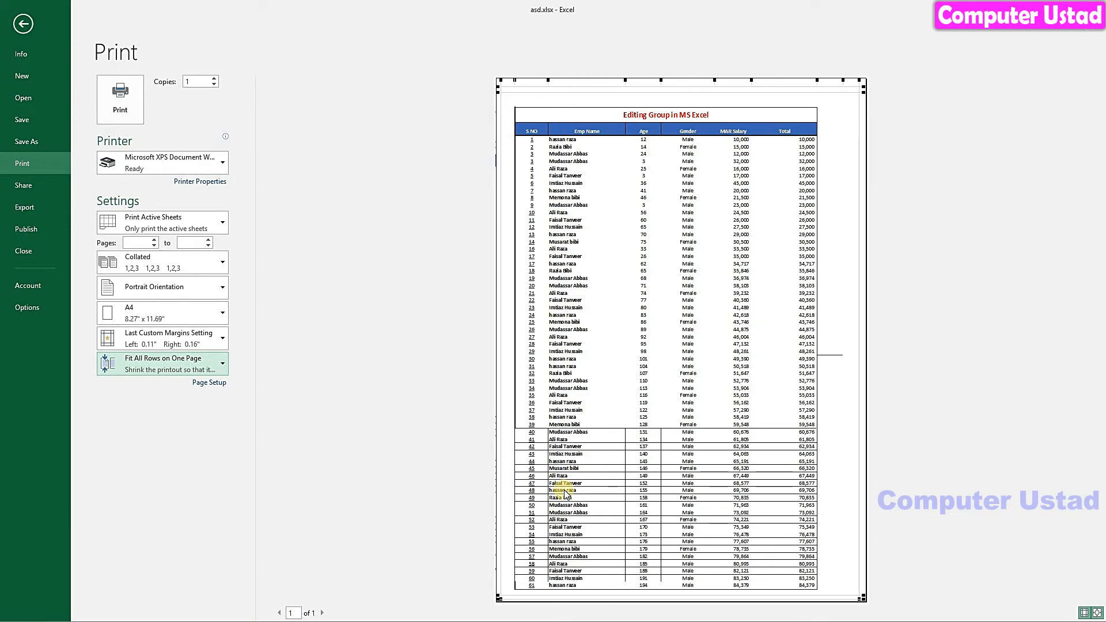
# Set the print scaling back to No Scaling, look through all the preview pages and return to page 1.
pyautogui.click(198, 346)
pyautogui.click(209, 369)
pyautogui.click(208, 366)
pyautogui.click(167, 392)
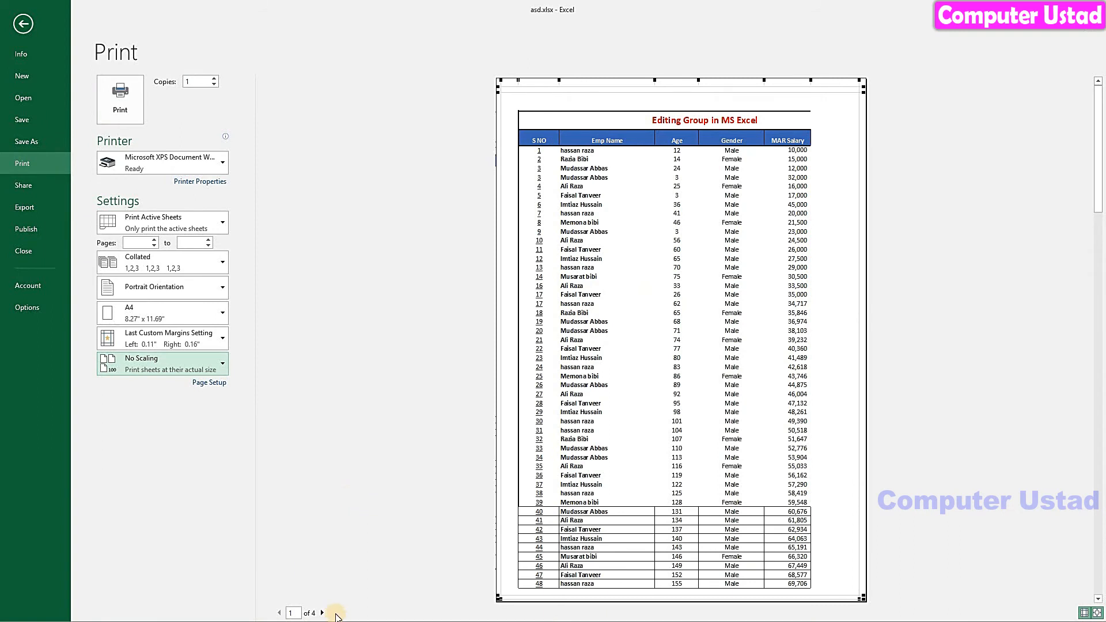
pyautogui.click(322, 612)
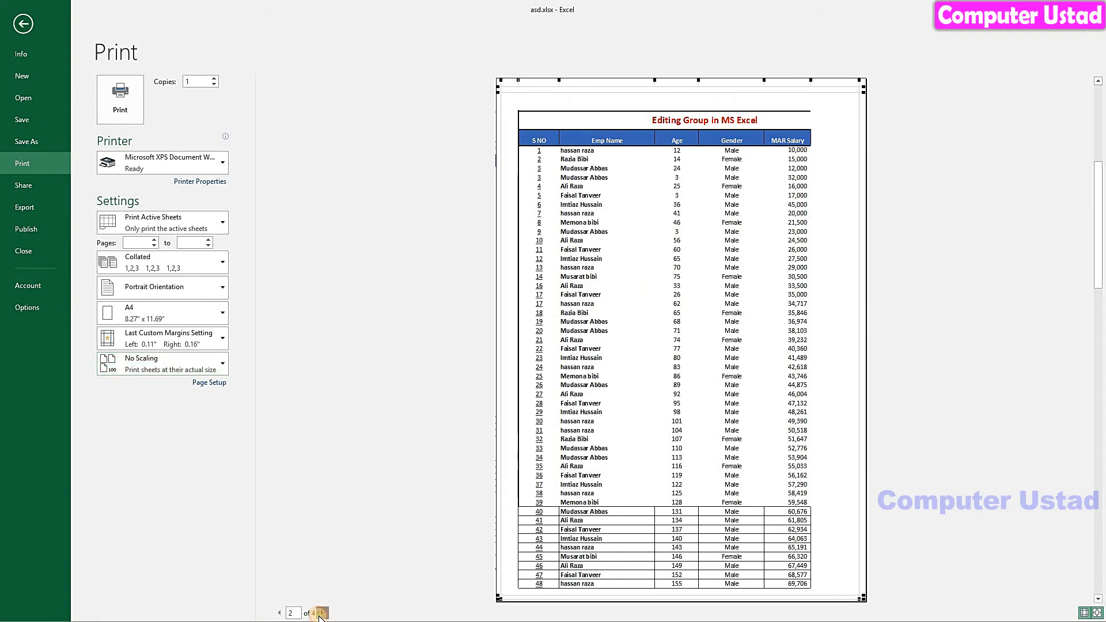
pyautogui.click(321, 613)
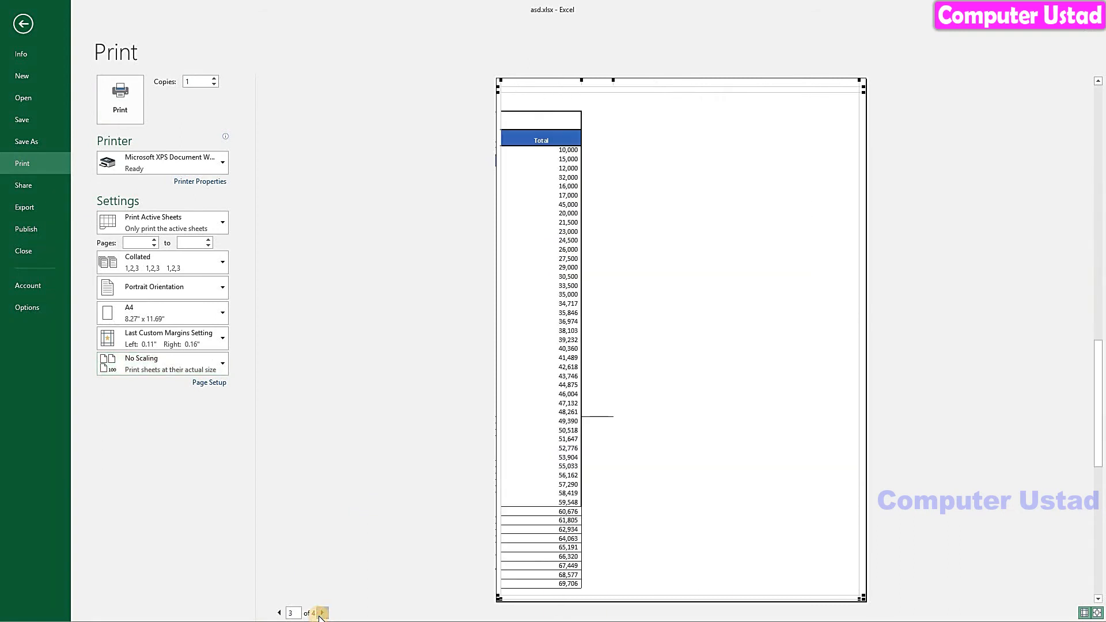
pyautogui.click(321, 613)
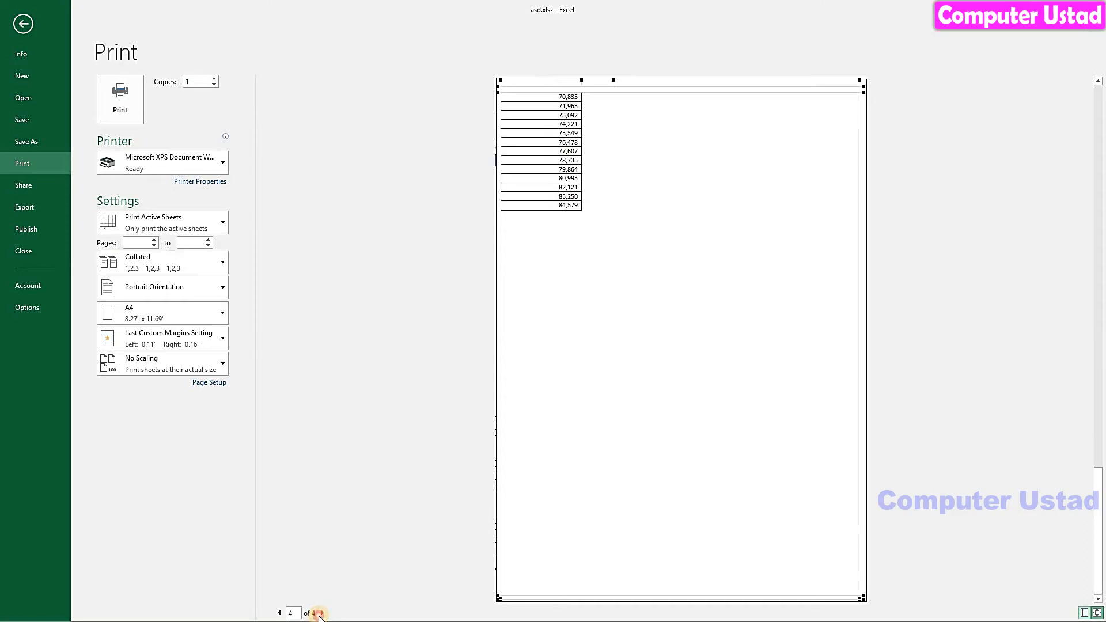
pyautogui.click(280, 613)
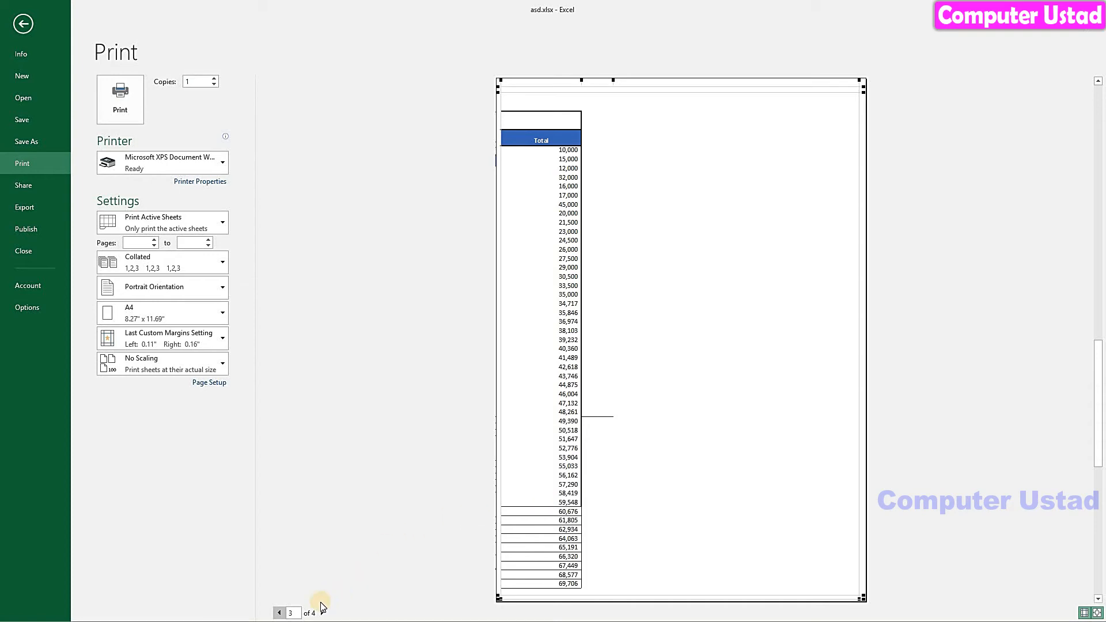
pyautogui.click(279, 613)
pyautogui.click(279, 613)
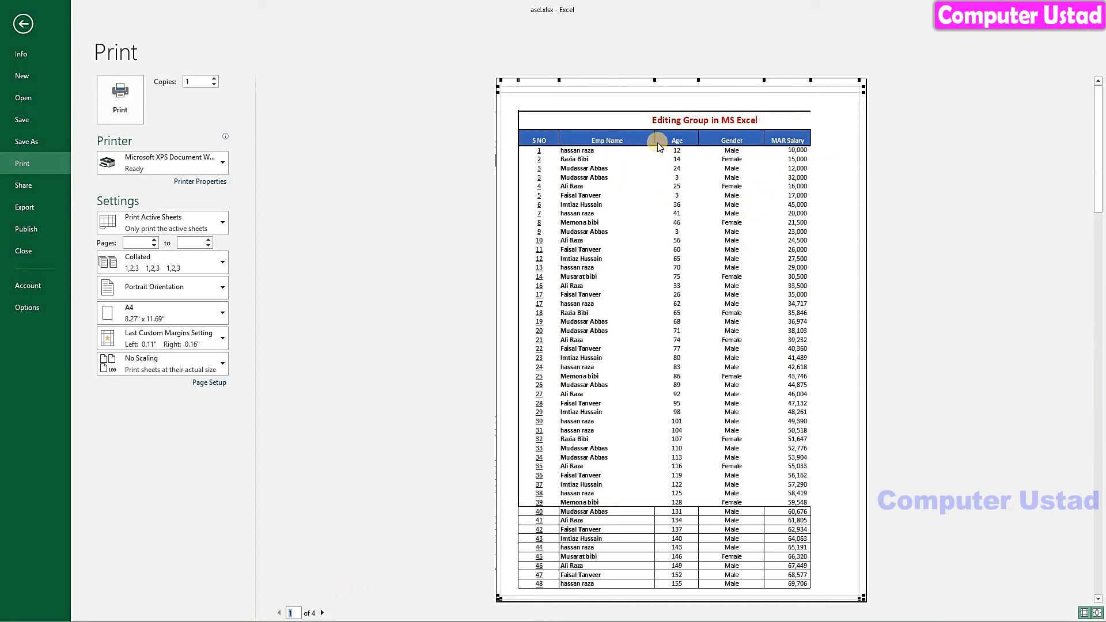
# Narrow the Emp Name, Age and Gender columns on the preview so Total fits on page 1, and check the remaining pages.
pyautogui.moveTo(655, 141); pyautogui.dragTo(726, 133)
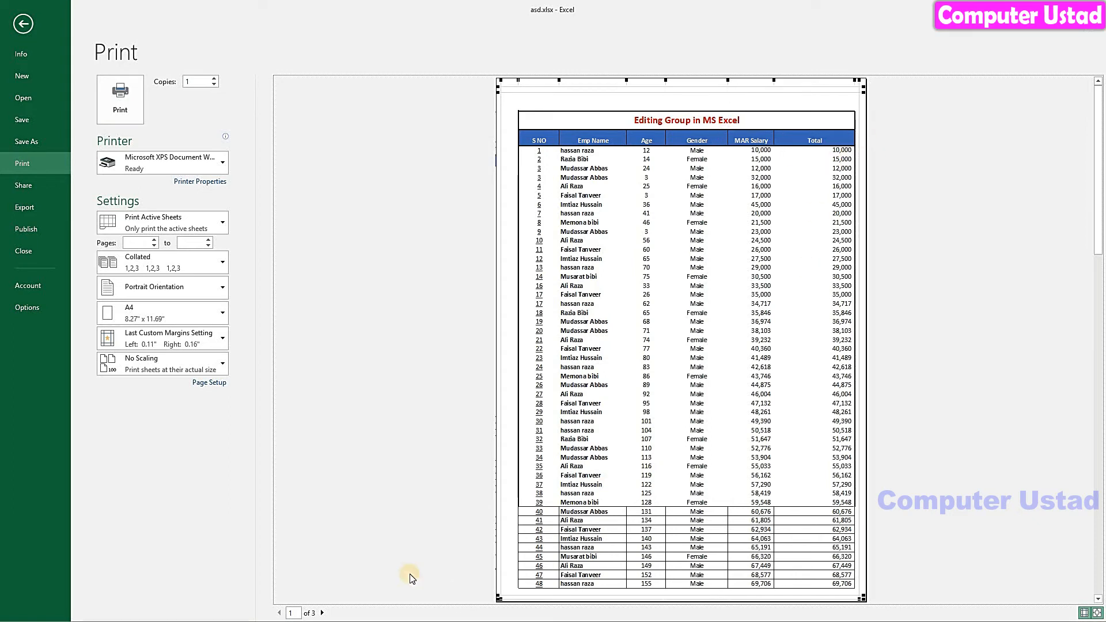
pyautogui.click(321, 614)
pyautogui.click(322, 614)
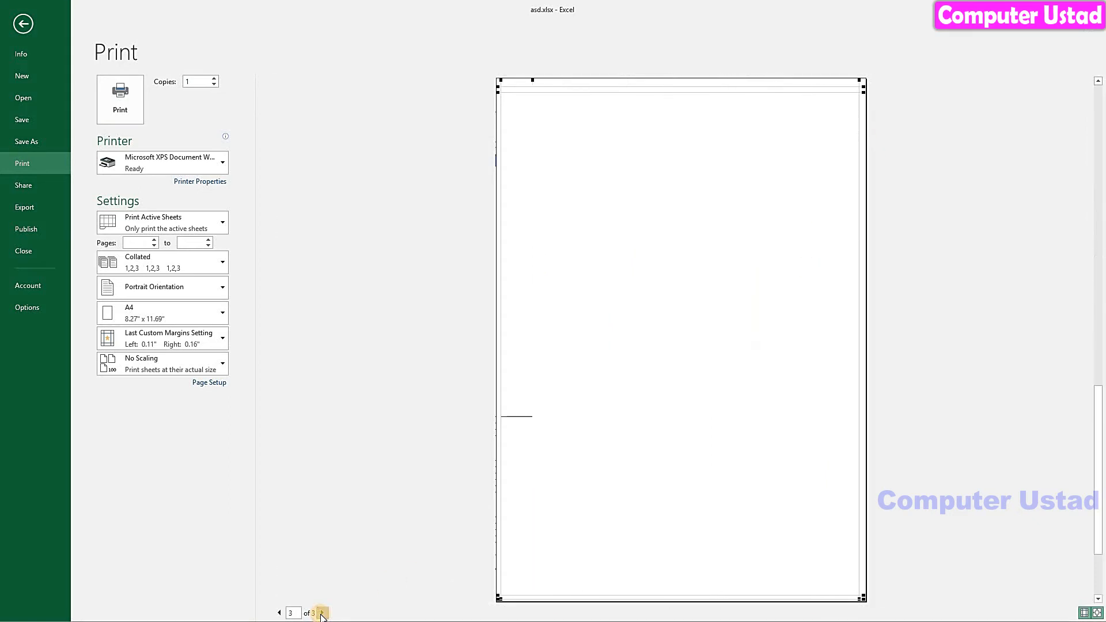
pyautogui.click(279, 613)
pyautogui.click(279, 613)
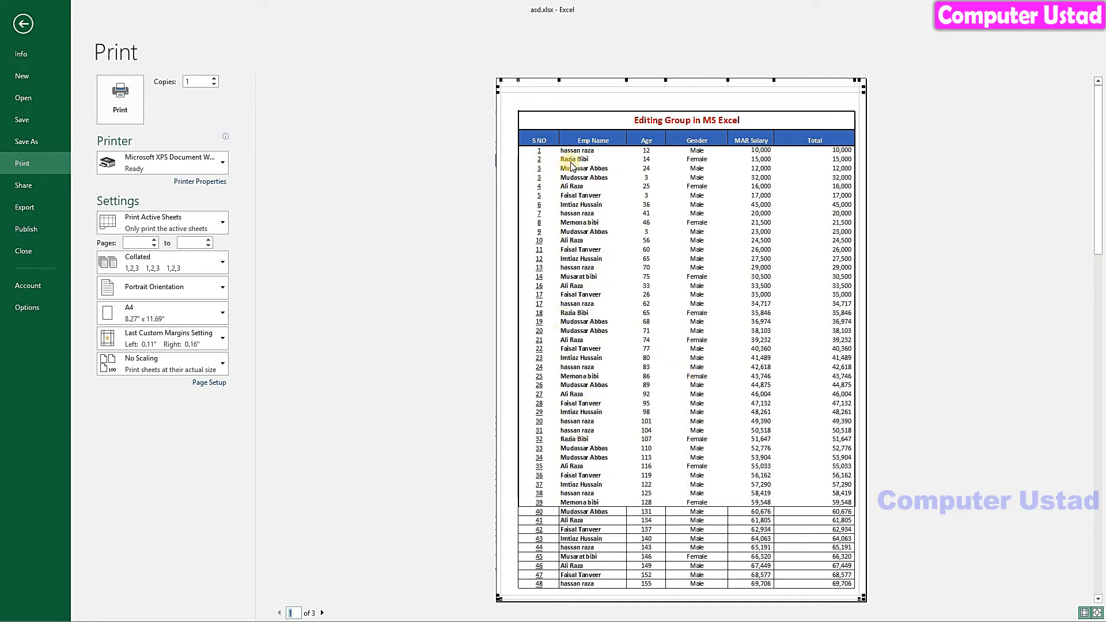
# Return to the worksheet and select the employee records from S NO 1 to 20, range C7:H27, without the header row.
pyautogui.click(23, 23)
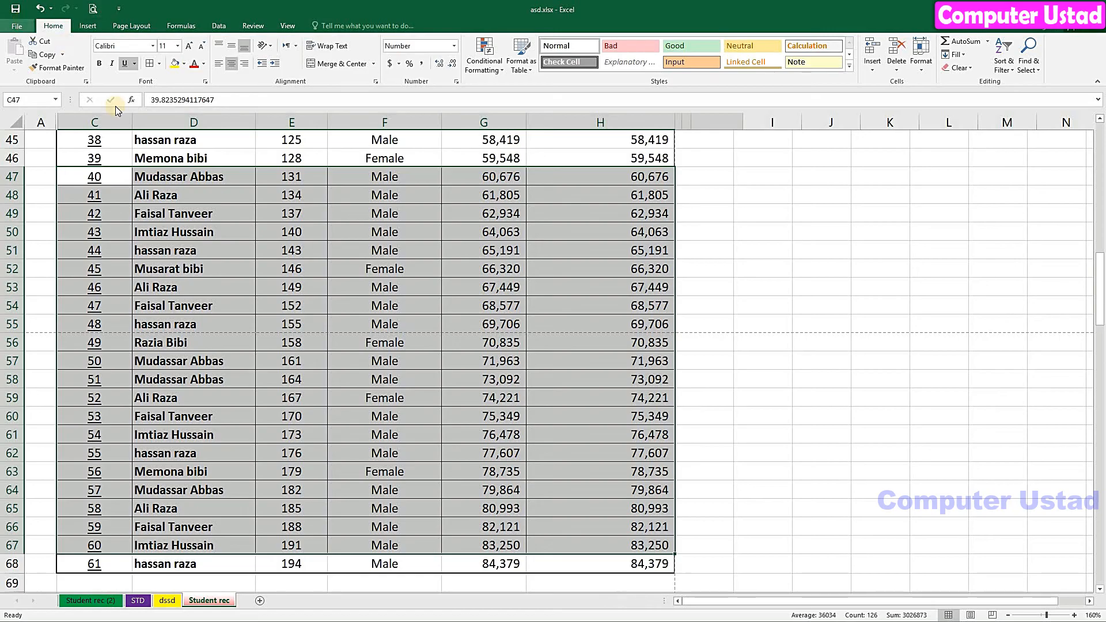
pyautogui.moveTo(1100, 311); pyautogui.dragTo(1099, 164)
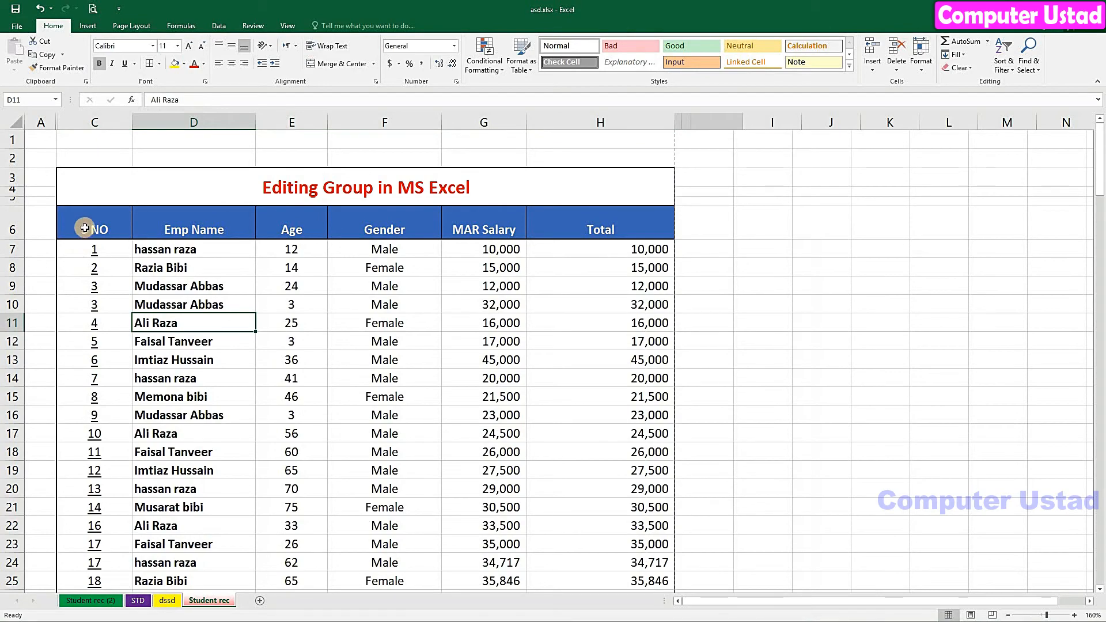
pyautogui.click(94, 250)
pyautogui.moveTo(333, 412); pyautogui.dragTo(657, 510)
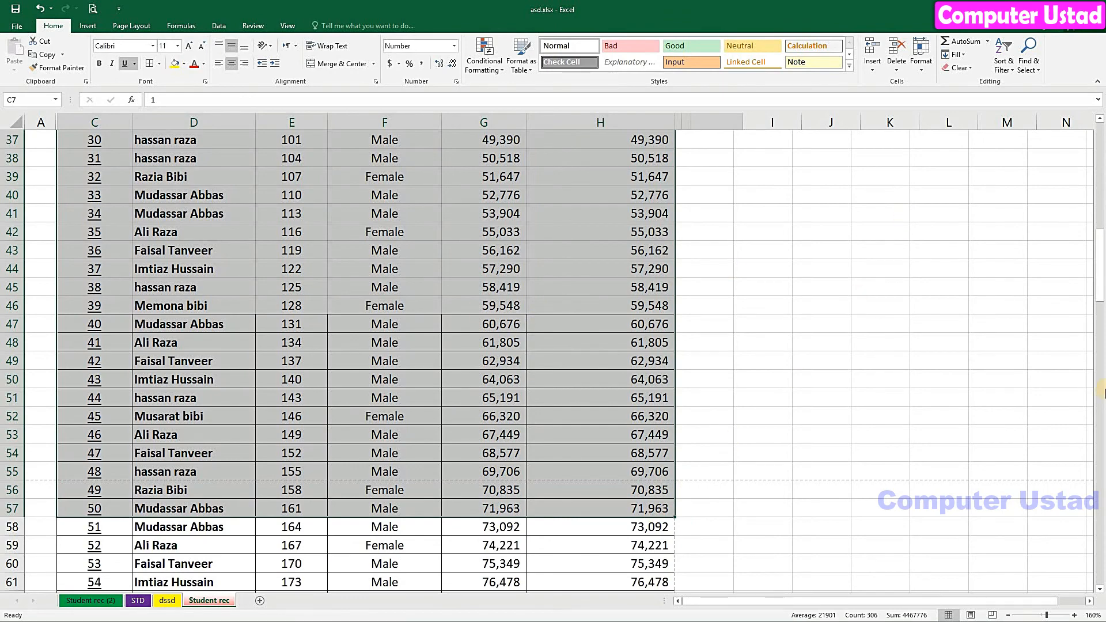
pyautogui.moveTo(1102, 285); pyautogui.dragTo(1094, 164)
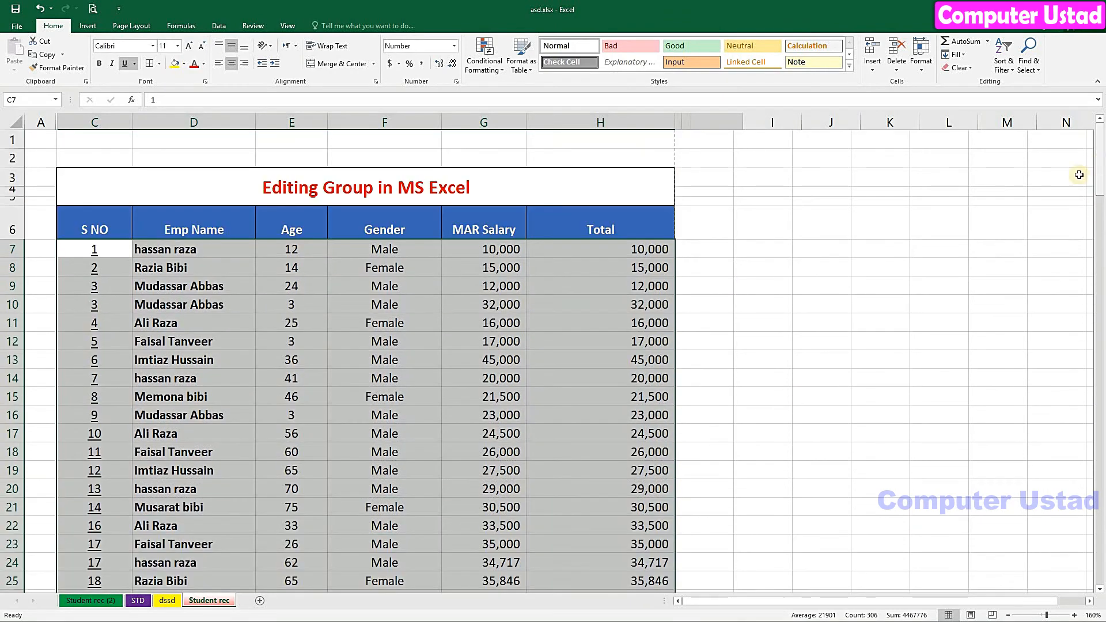
pyautogui.click(87, 298)
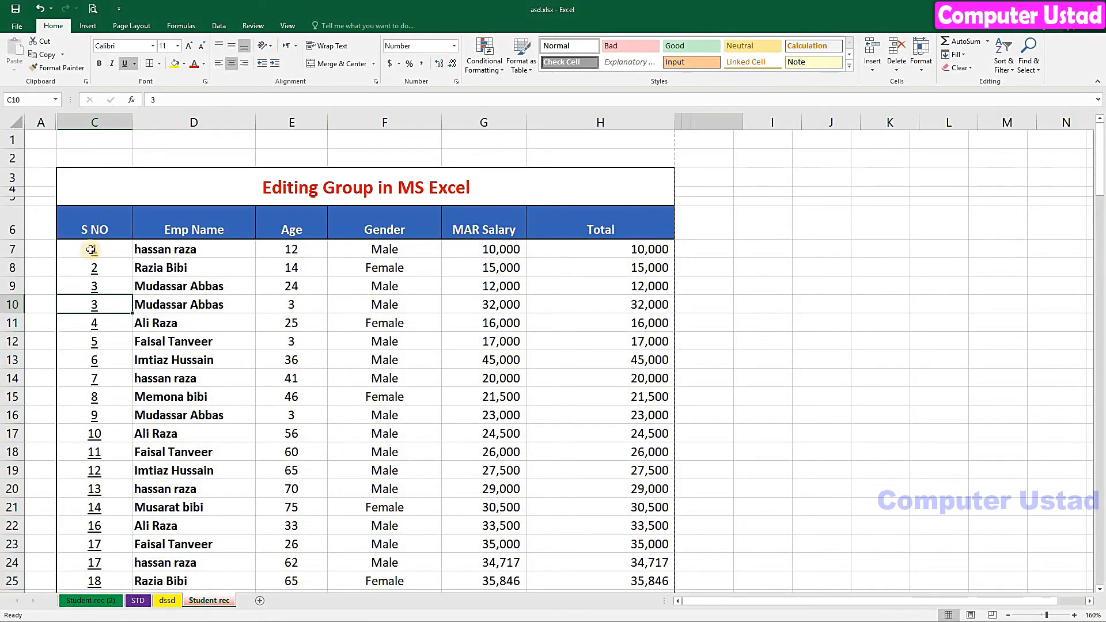
pyautogui.moveTo(91, 248); pyautogui.dragTo(496, 576)
pyautogui.moveTo(571, 531); pyautogui.dragTo(626, 564)
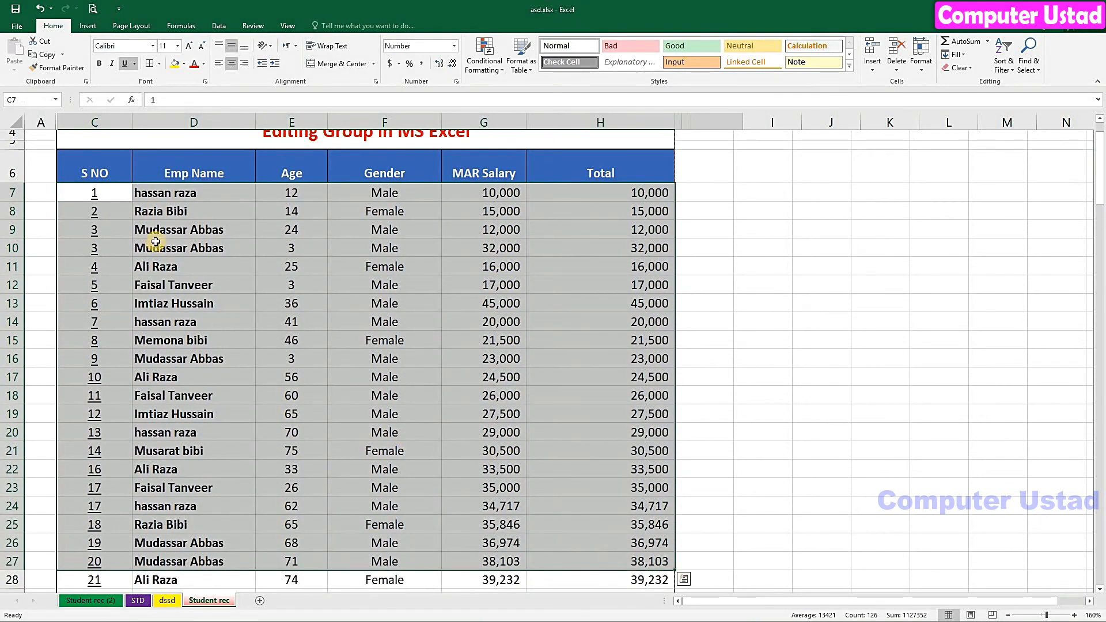
# Set the print scope to Print Selection, check the selected records in the print preview and return to the worksheet.
pyautogui.click(93, 10)
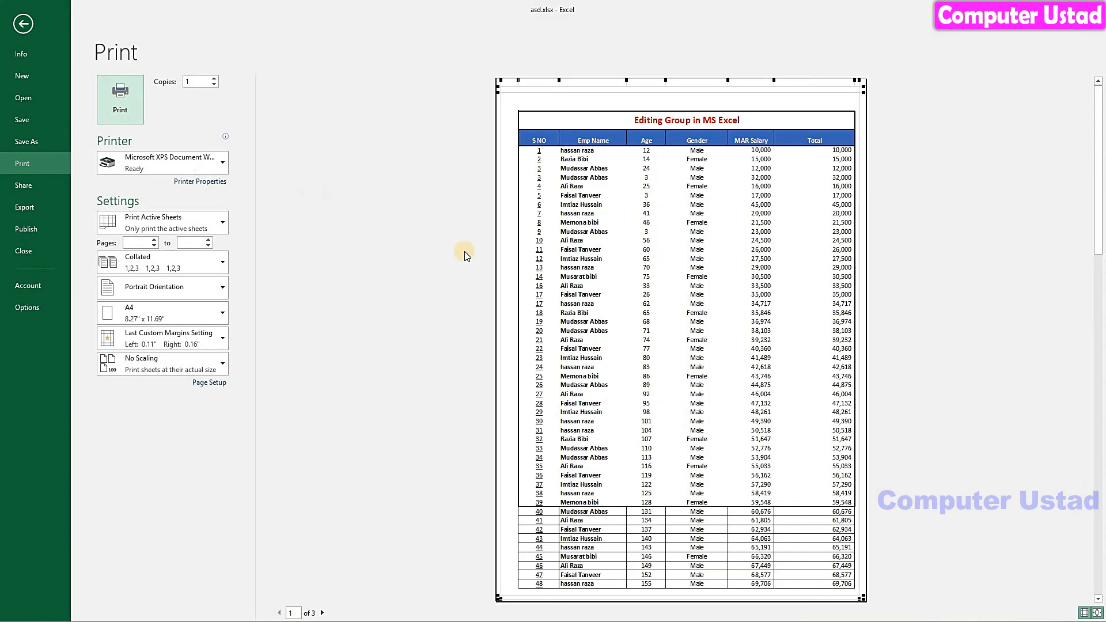
pyautogui.click(164, 229)
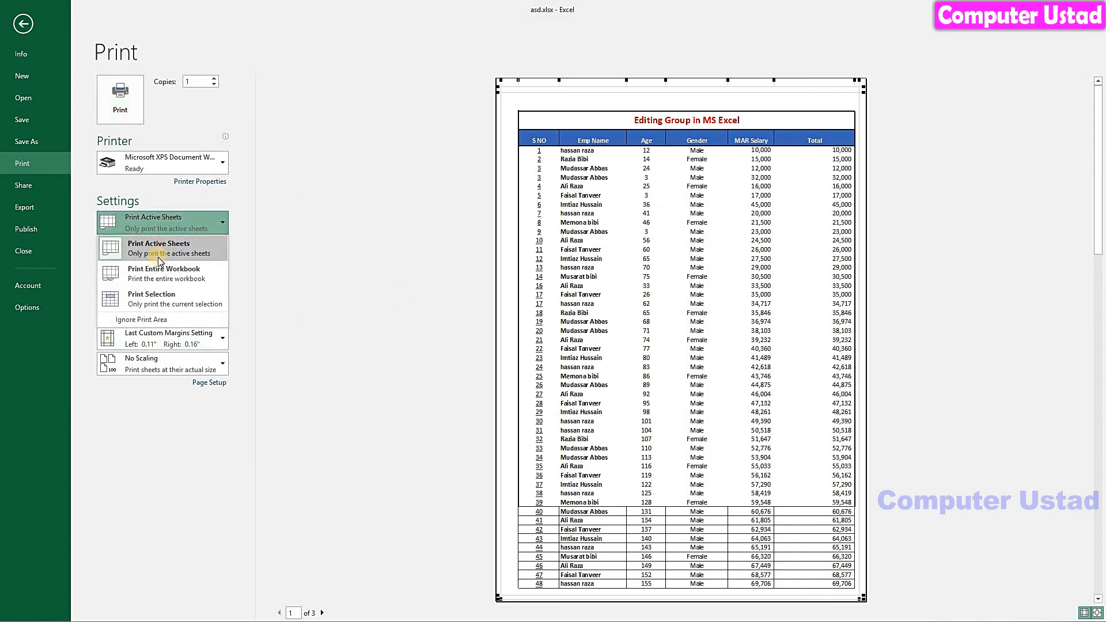
pyautogui.click(138, 303)
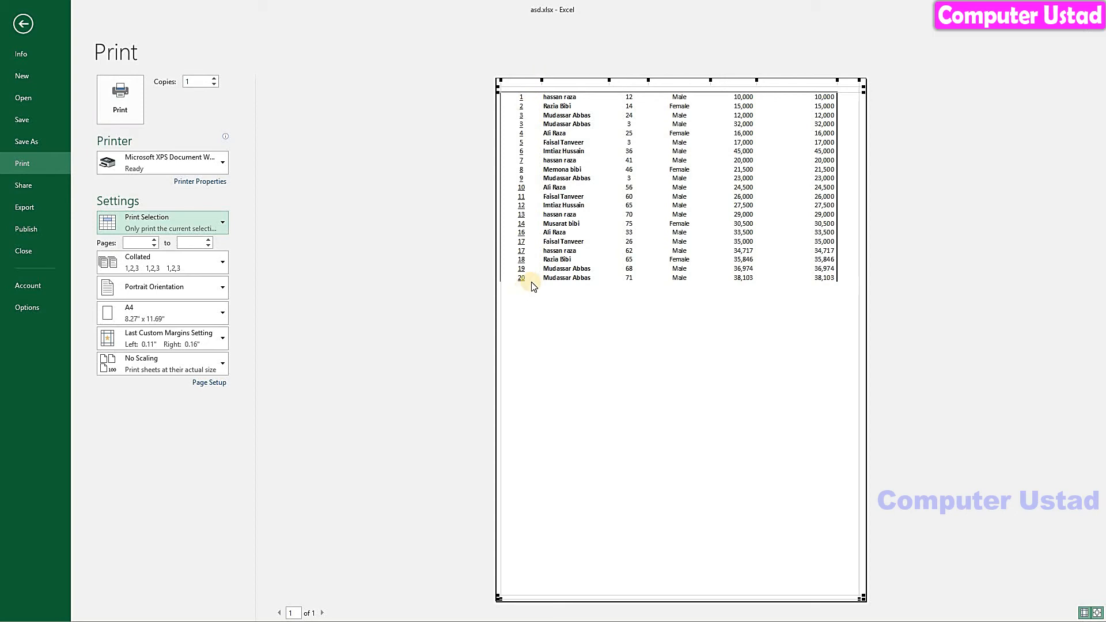
pyautogui.click(22, 24)
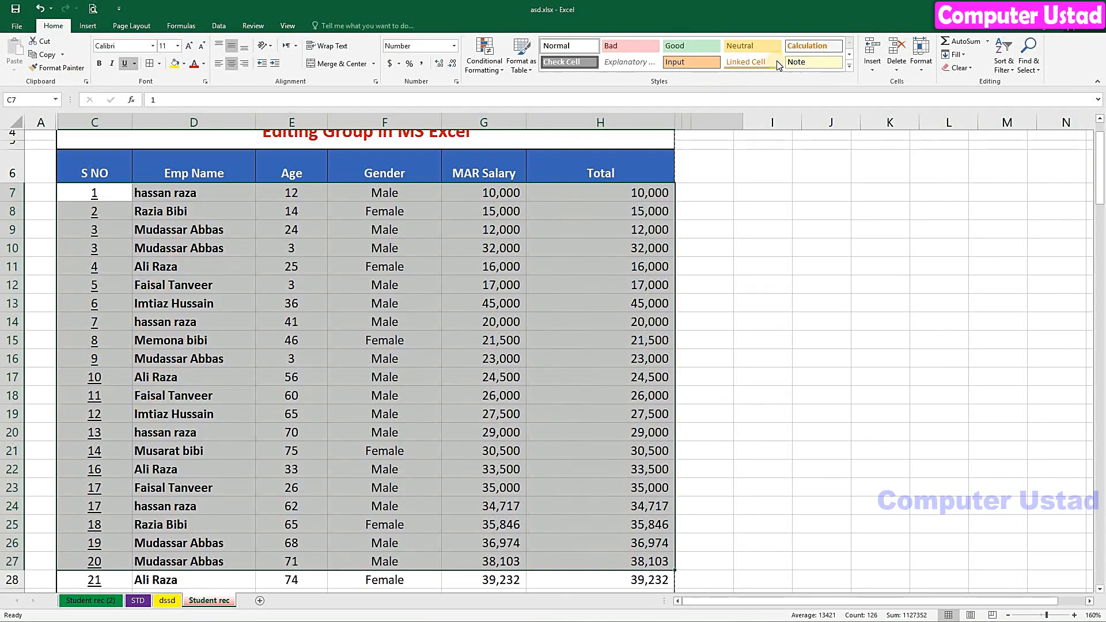
# Increase the row height of the selected rows 7 to 27, check them in the print preview and return to the worksheet.
pyautogui.click(922, 75)
pyautogui.click(924, 76)
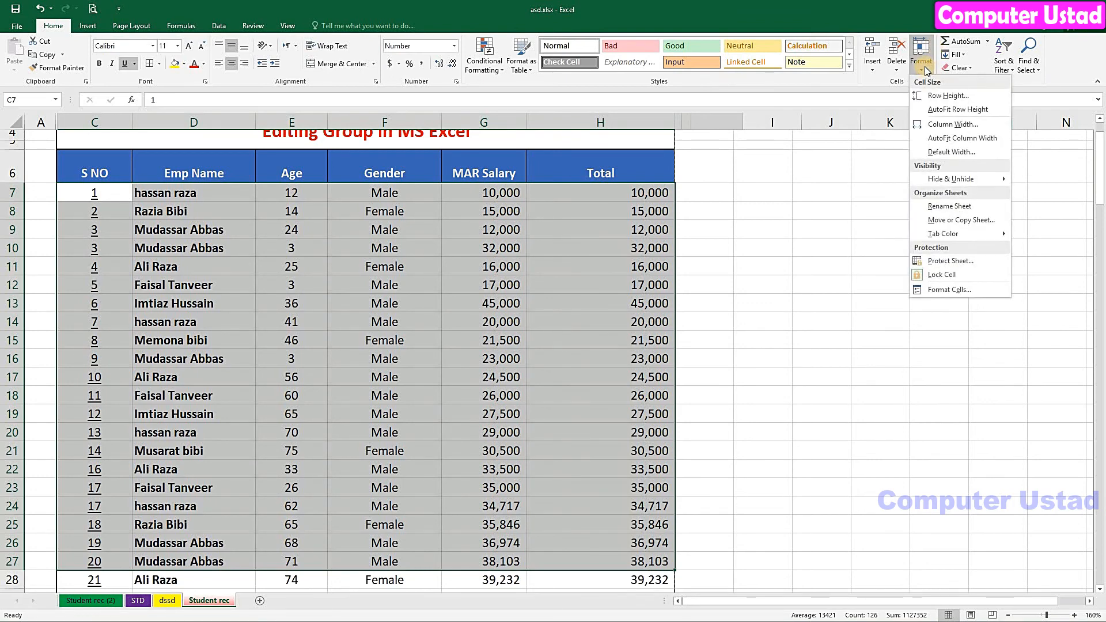
pyautogui.click(927, 98)
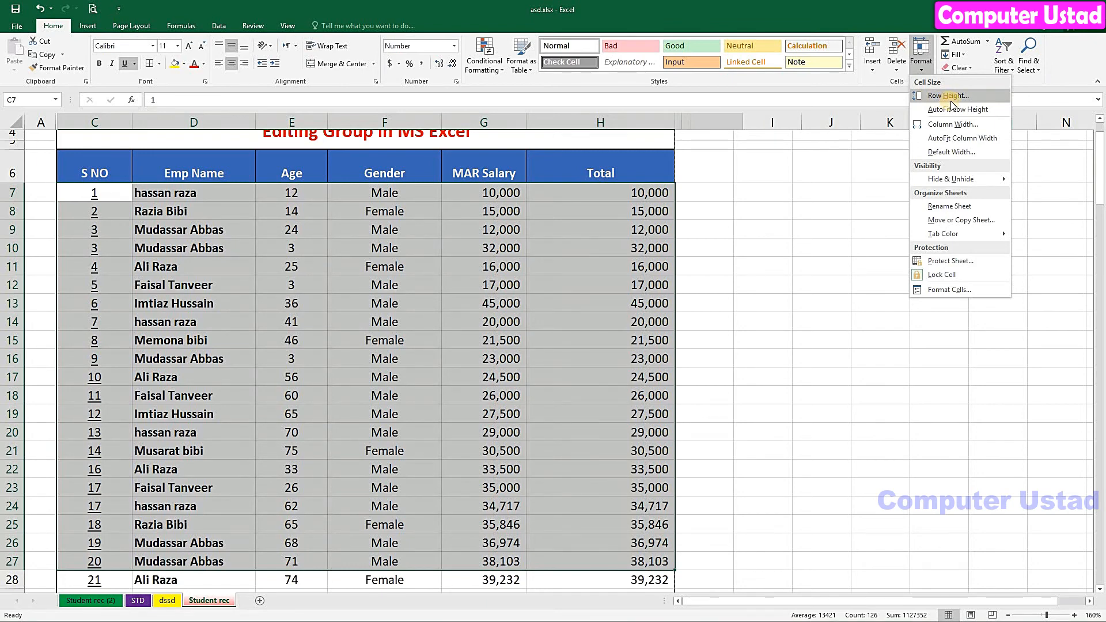
pyautogui.click(949, 96)
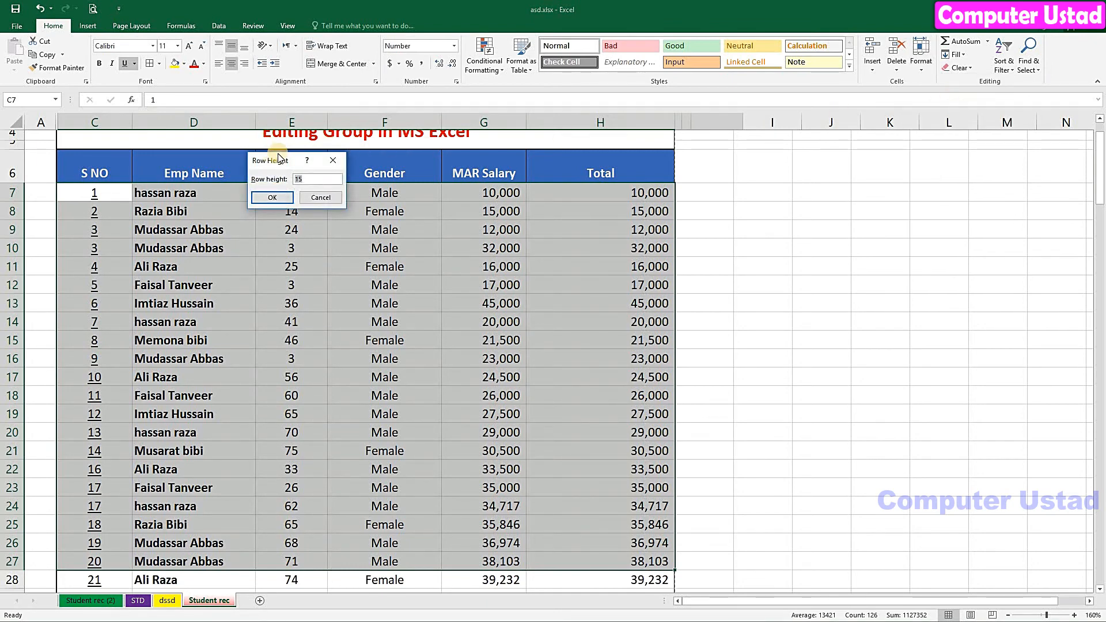
pyautogui.moveTo(278, 158); pyautogui.dragTo(388, 152)
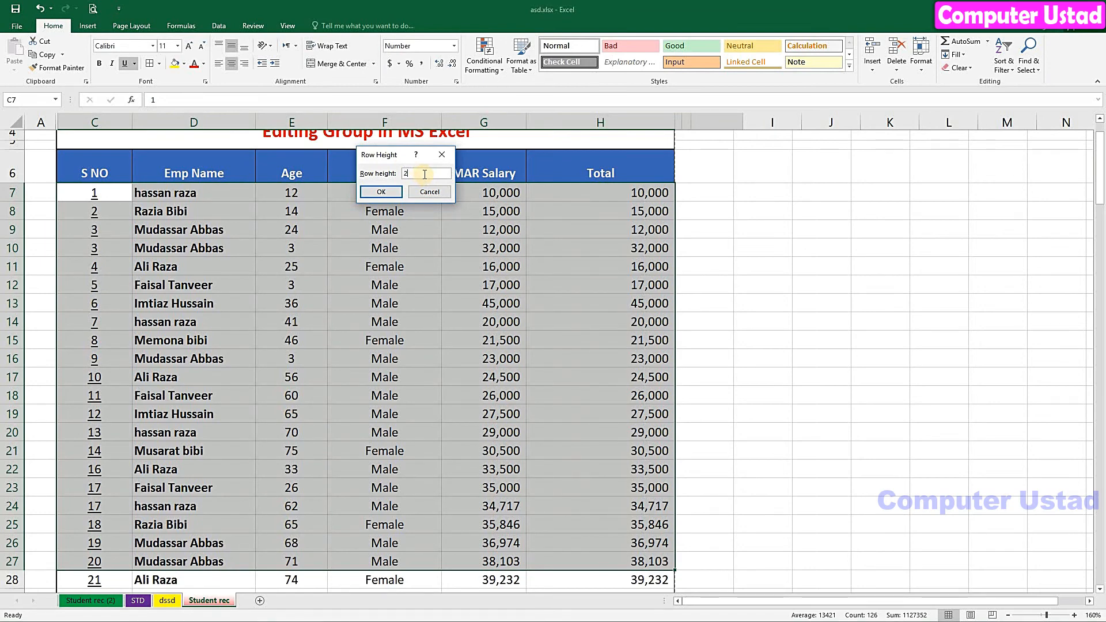
pyautogui.click(379, 194)
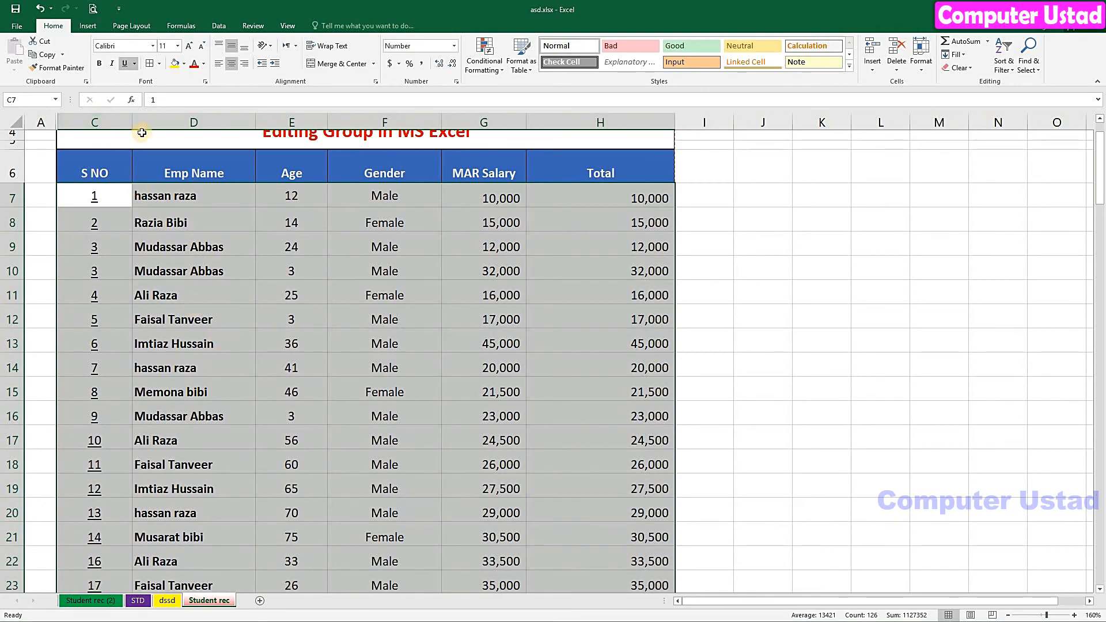
pyautogui.click(92, 9)
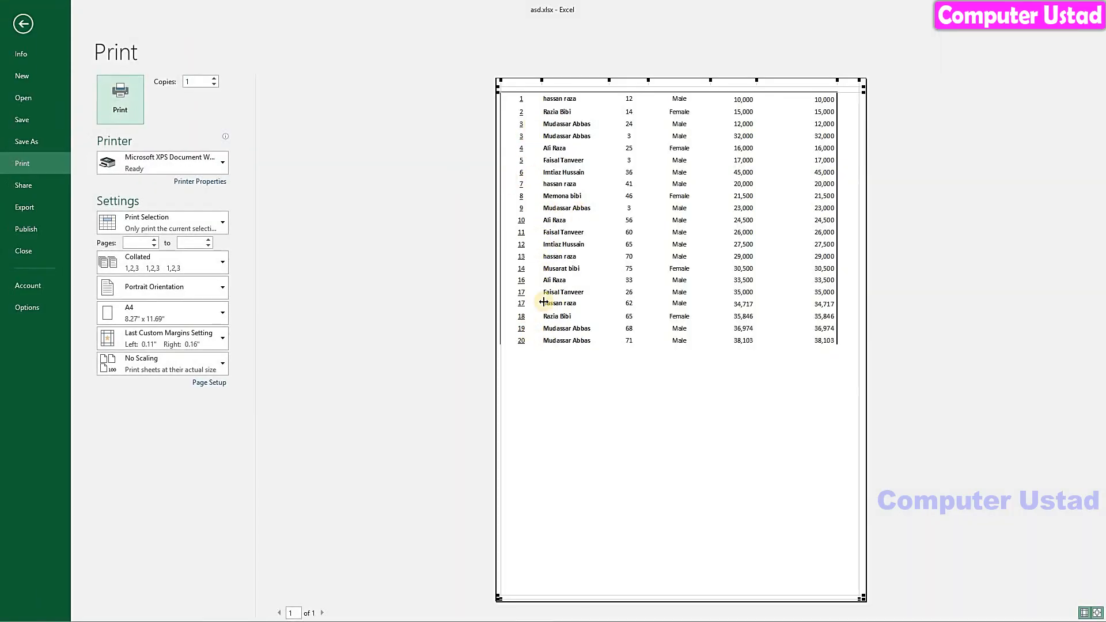
pyautogui.click(23, 24)
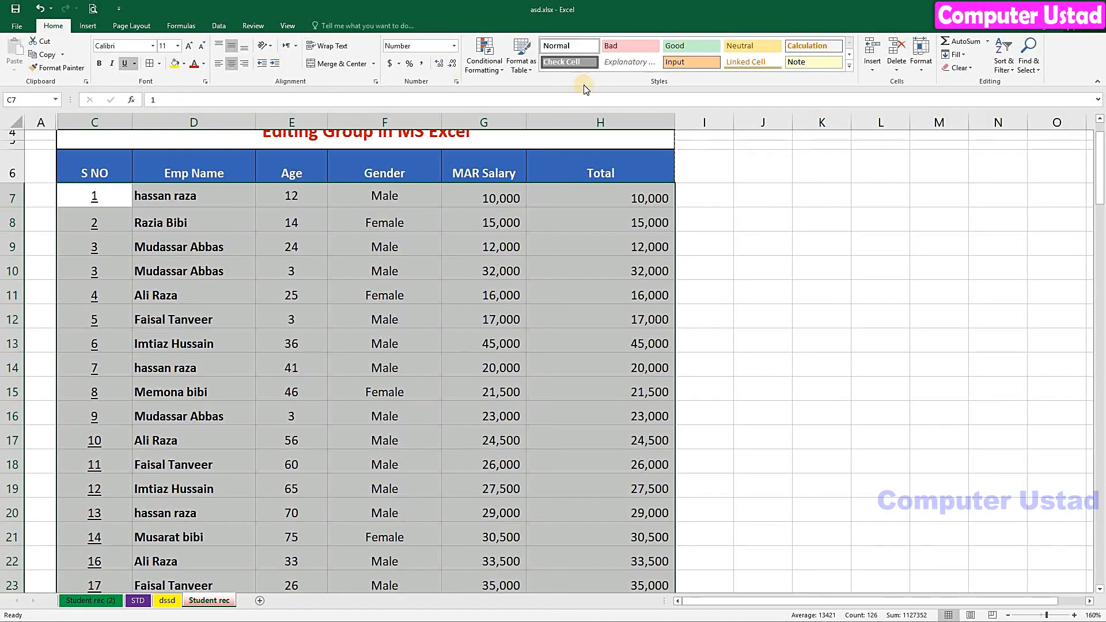
# Increase the row height of the selected employee records in rows 7 to 27 further.
pyautogui.click(921, 63)
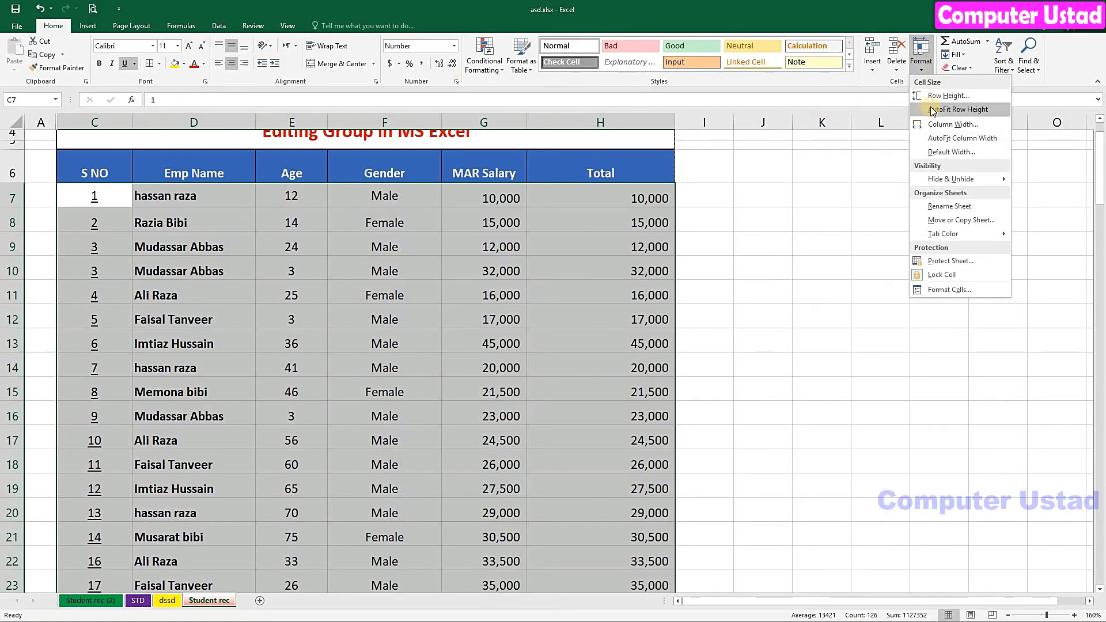
pyautogui.click(934, 98)
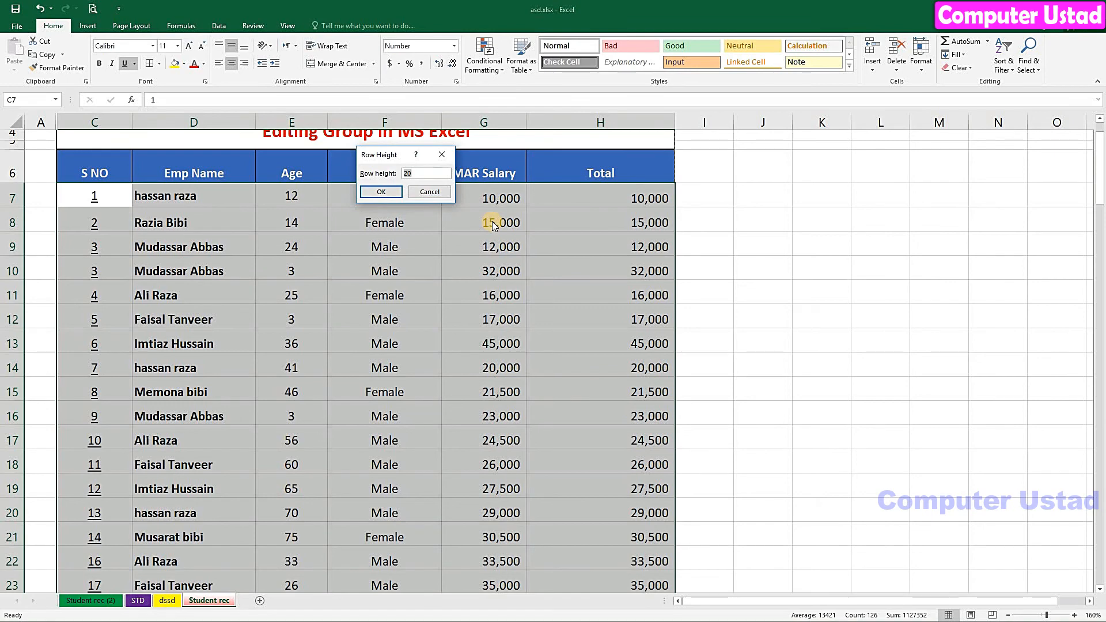
pyautogui.write('2')
pyautogui.click(383, 191)
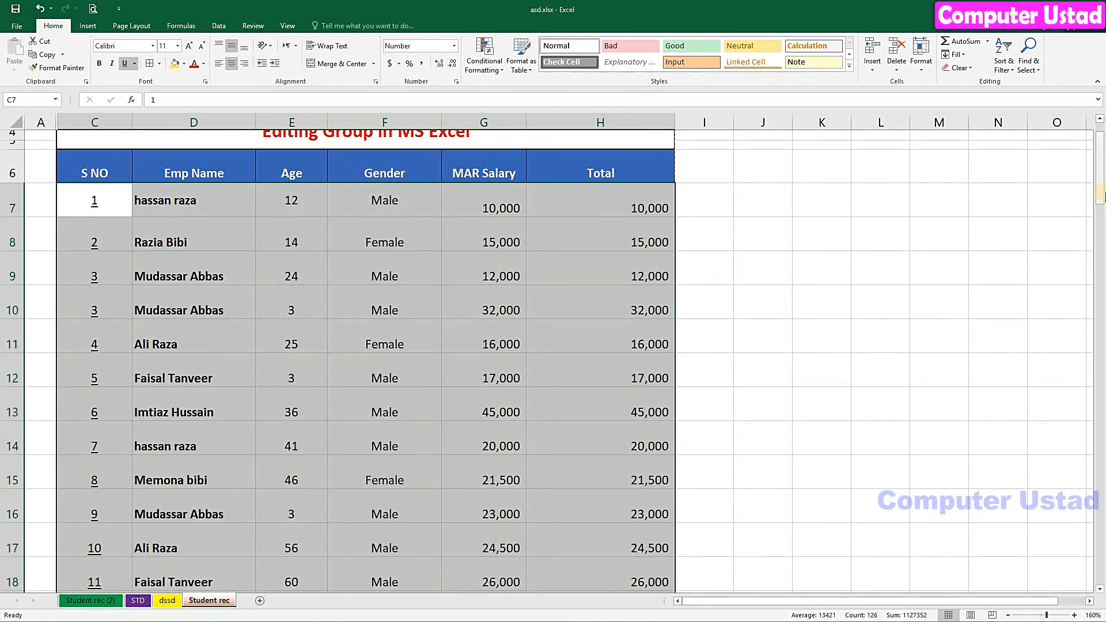
pyautogui.moveTo(1102, 196)
pyautogui.mouseDown()
pyautogui.moveTo(1102, 262)
pyautogui.moveTo(1100, 188)
pyautogui.mouseUp()
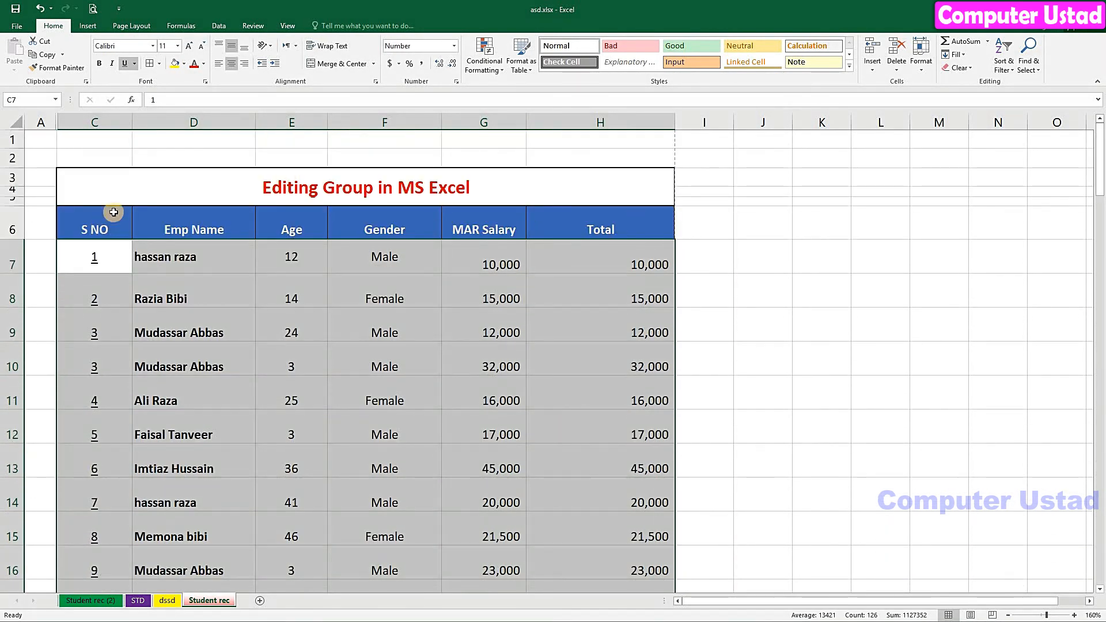
# Select the table with its title and header row, range C3:H27, check it in the print preview and return to the worksheet.
pyautogui.moveTo(138, 193); pyautogui.dragTo(248, 241)
pyautogui.click(92, 9)
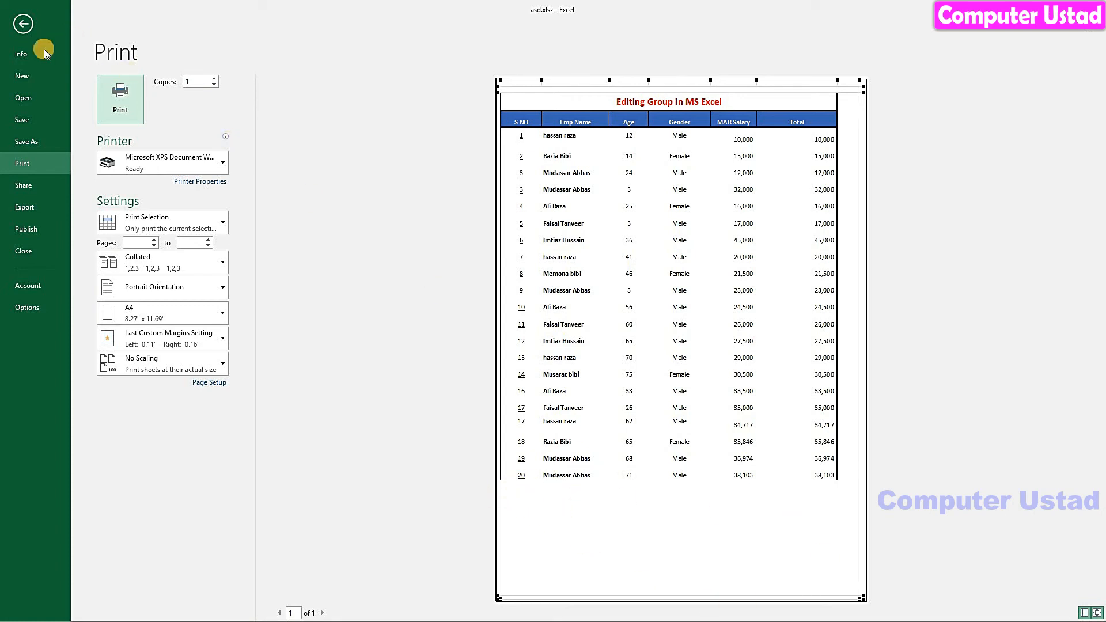
pyautogui.click(23, 23)
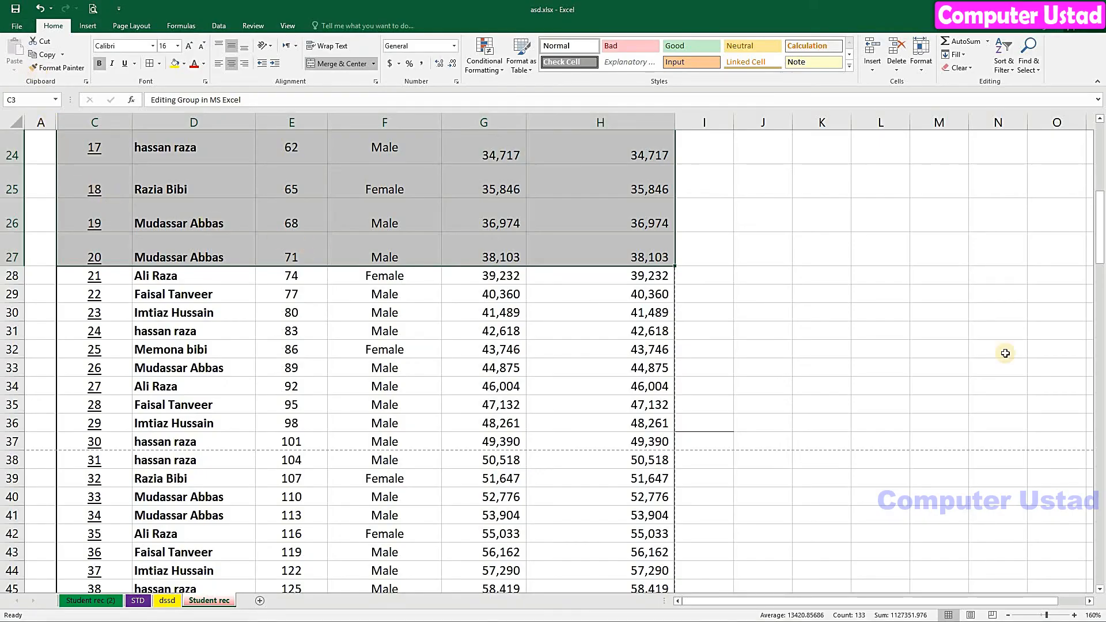
# Reselect the employee records in C7:H27 without the header row and set their row height to 35.
pyautogui.moveTo(1102, 246); pyautogui.dragTo(1100, 190)
pyautogui.click(306, 210)
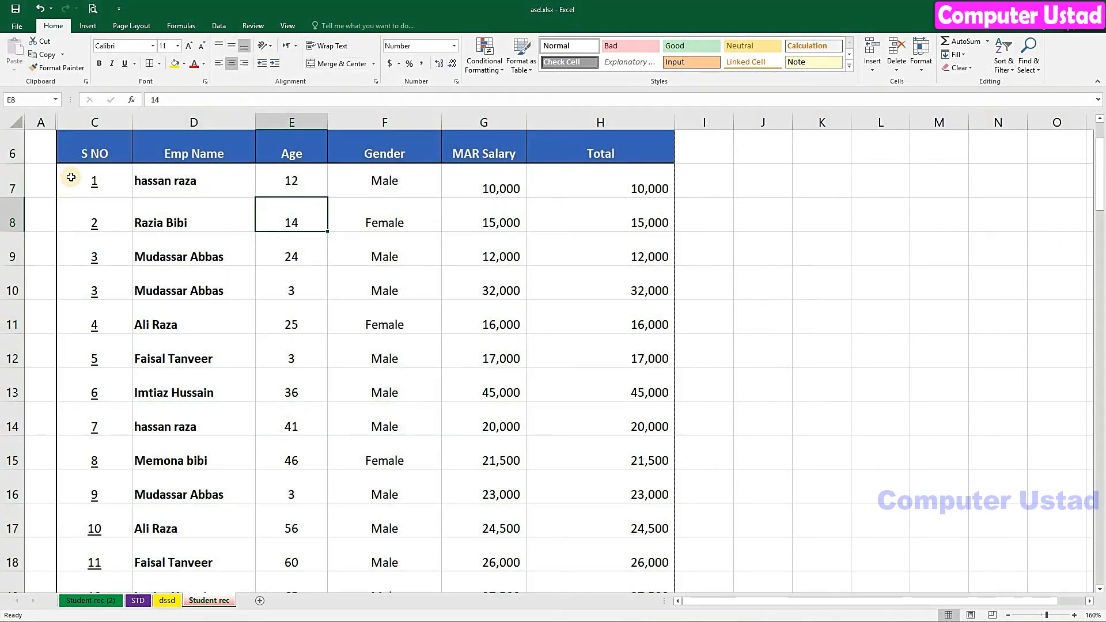
pyautogui.moveTo(69, 180); pyautogui.dragTo(629, 200)
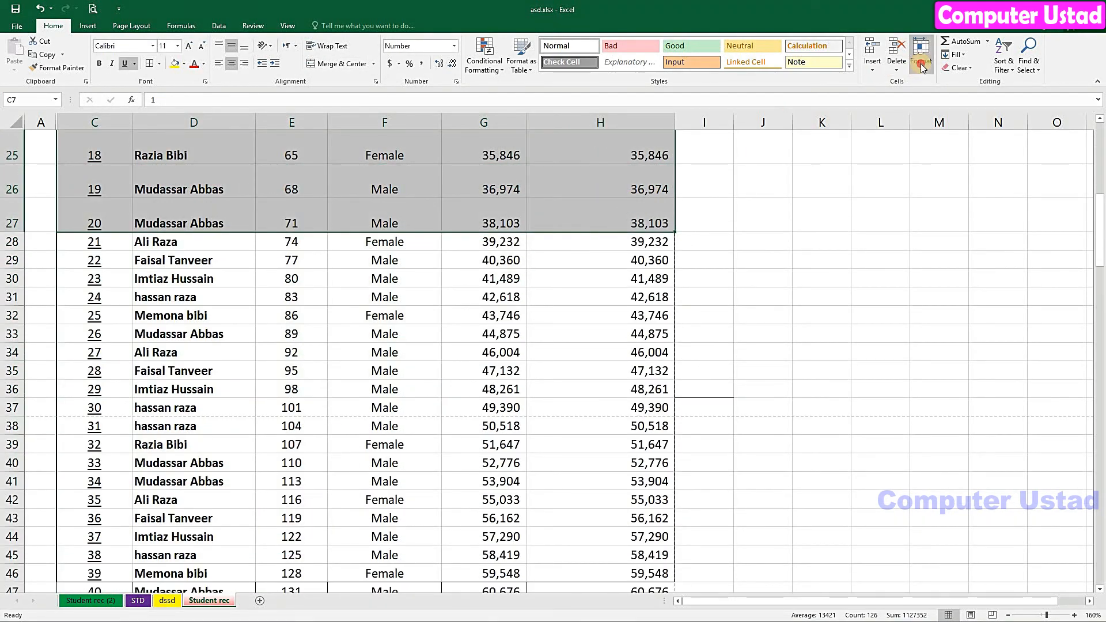
pyautogui.click(920, 54)
pyautogui.click(948, 96)
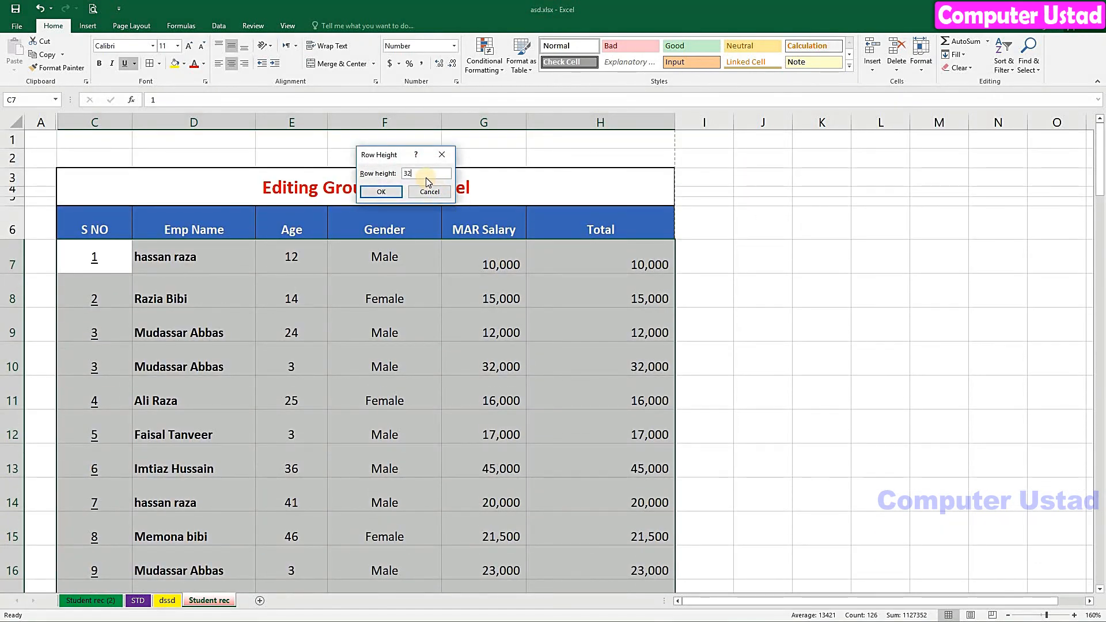
pyautogui.write('35')
pyautogui.click(381, 191)
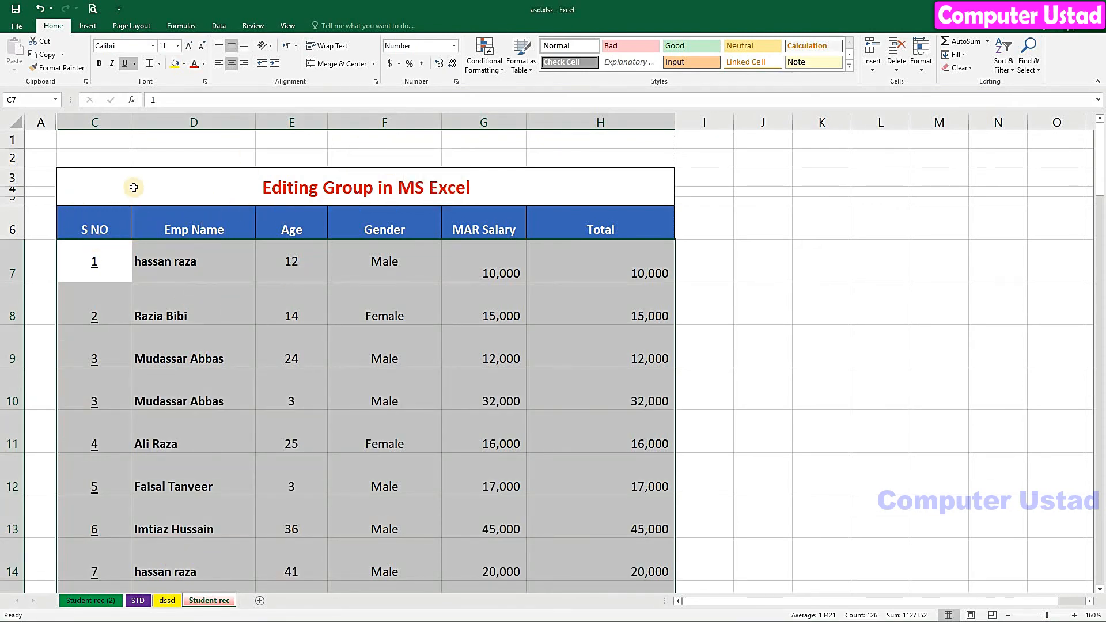
# Select C3:H27 including the title and header, check how the taller rows fill the page in print preview, and return to the worksheet.
pyautogui.scroll(-5, 89, 279)
pyautogui.moveTo(456, 553); pyautogui.dragTo(585, 192)
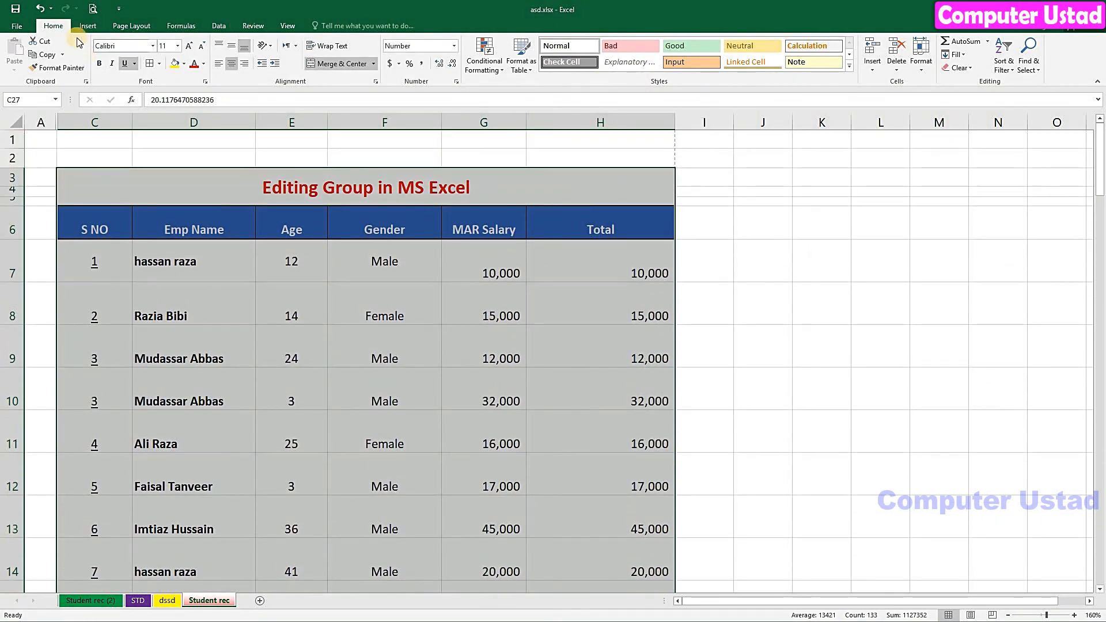
pyautogui.click(91, 8)
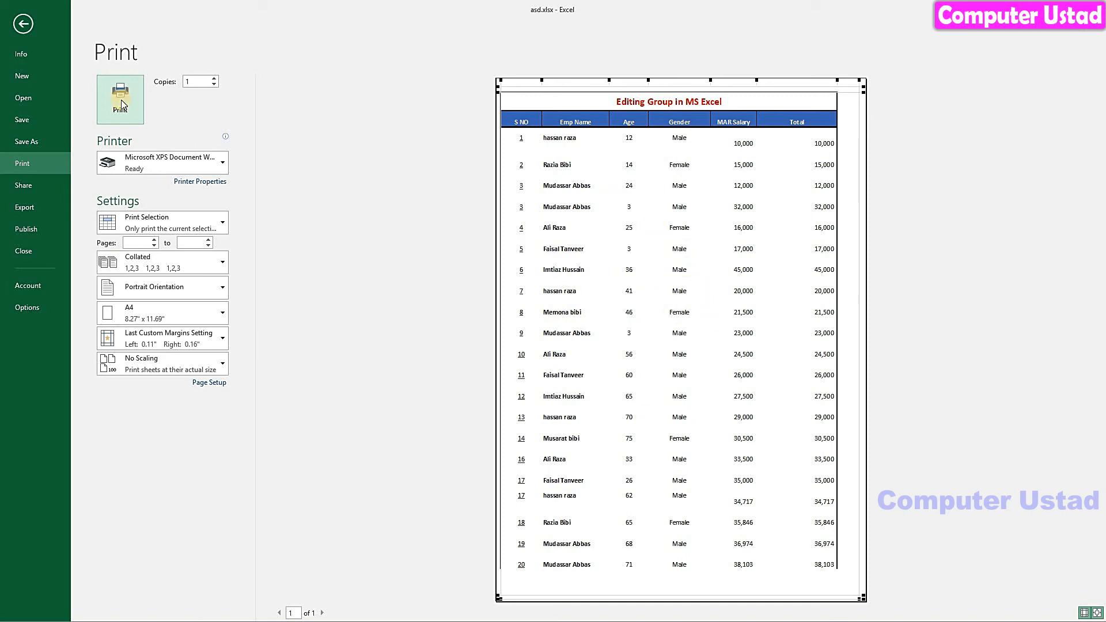
pyautogui.click(23, 25)
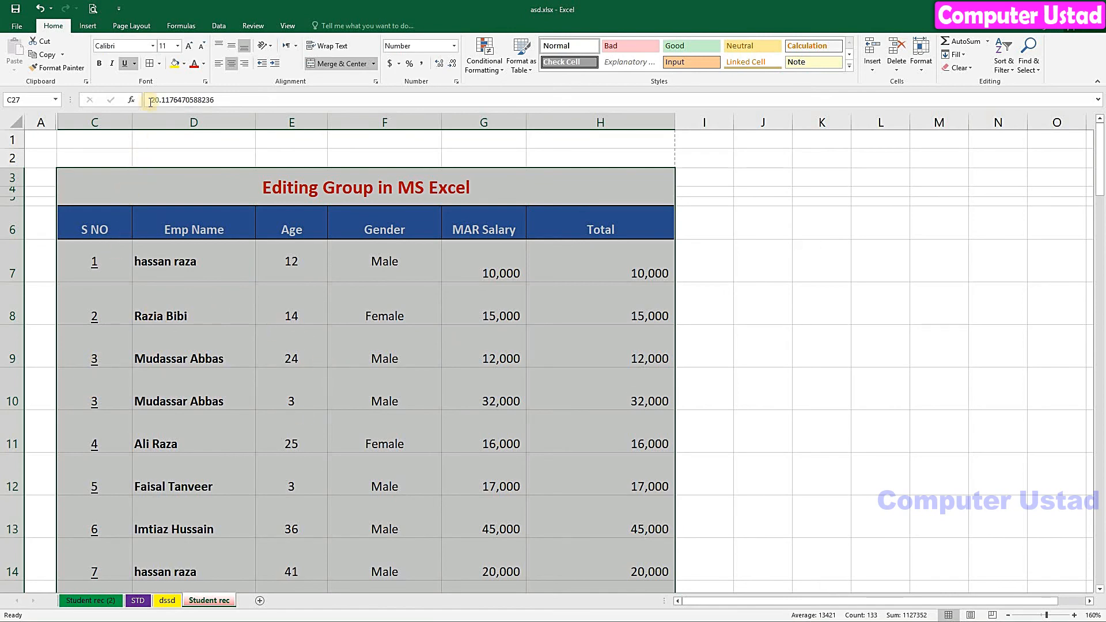
# Apply All Borders to the selected range C3:H27 and show it in the print preview.
pyautogui.click(158, 64)
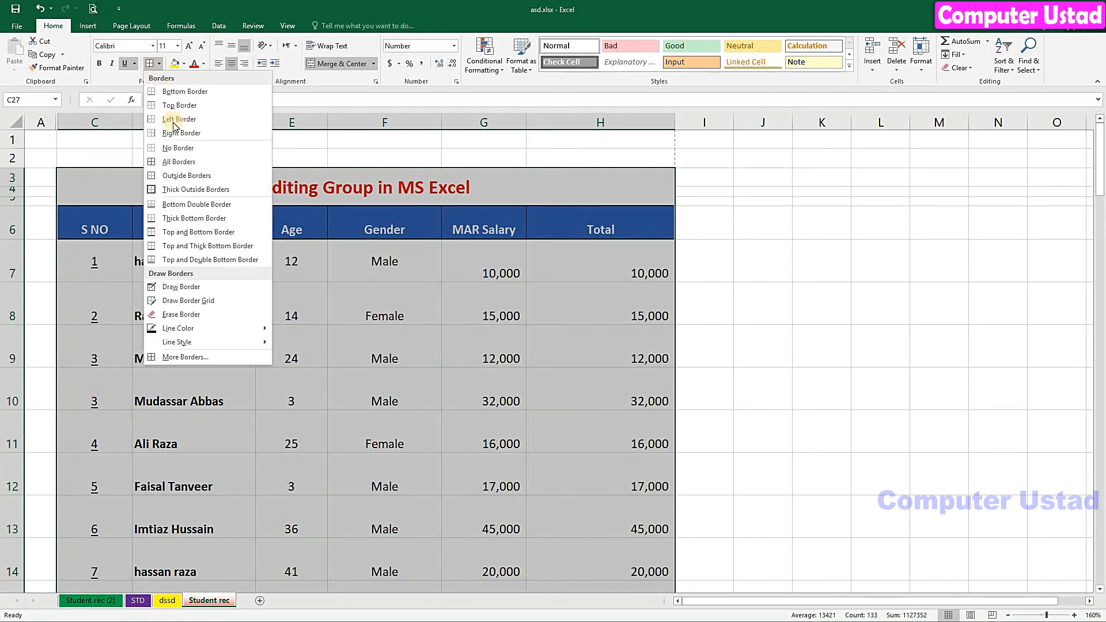
pyautogui.click(160, 164)
pyautogui.scroll(-7, 159, 163)
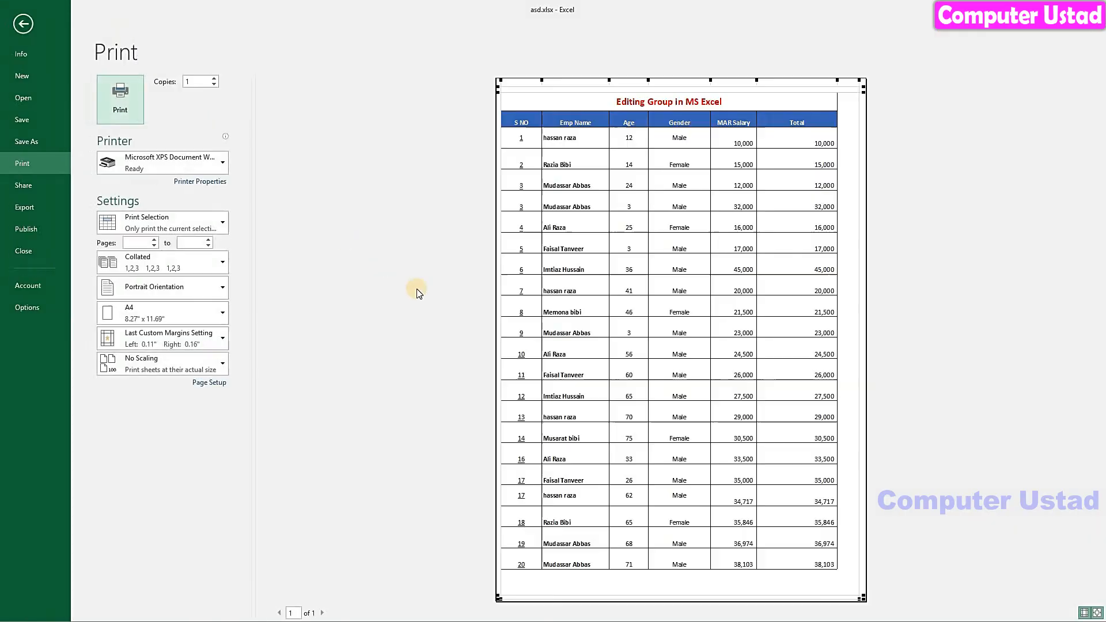
pyautogui.click(92, 8)
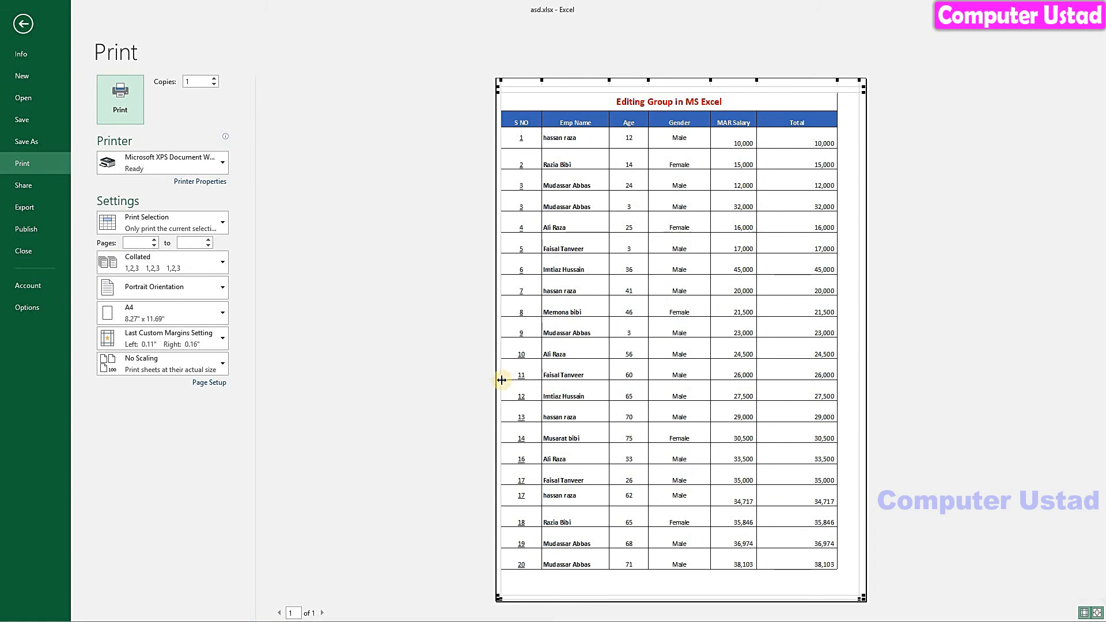
# Adjust the page margins directly on the preview, widening the left margin to 0.28" and the top margin to 0.59".
pyautogui.moveTo(501, 380); pyautogui.dragTo(509, 380)
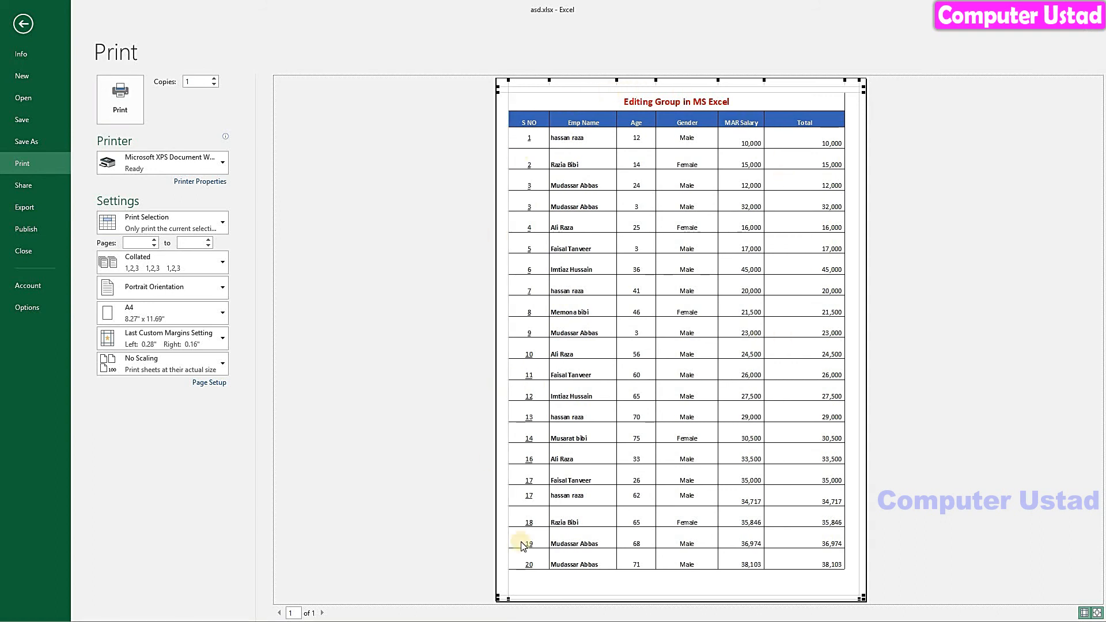
pyautogui.click(546, 594)
pyautogui.moveTo(595, 90); pyautogui.dragTo(598, 101)
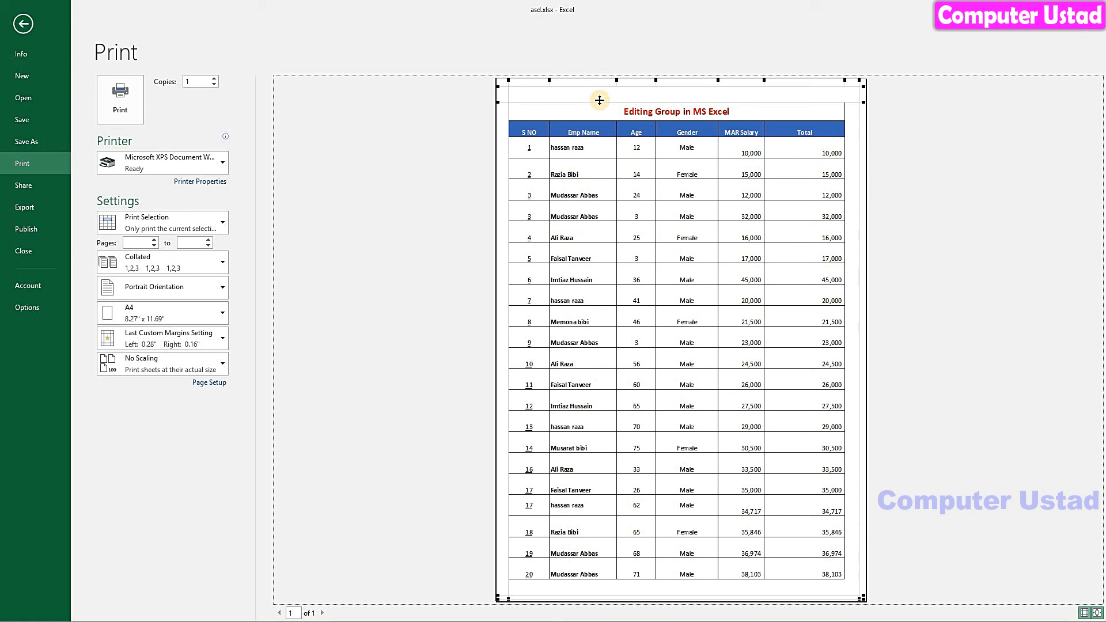
pyautogui.moveTo(599, 100); pyautogui.dragTo(605, 103)
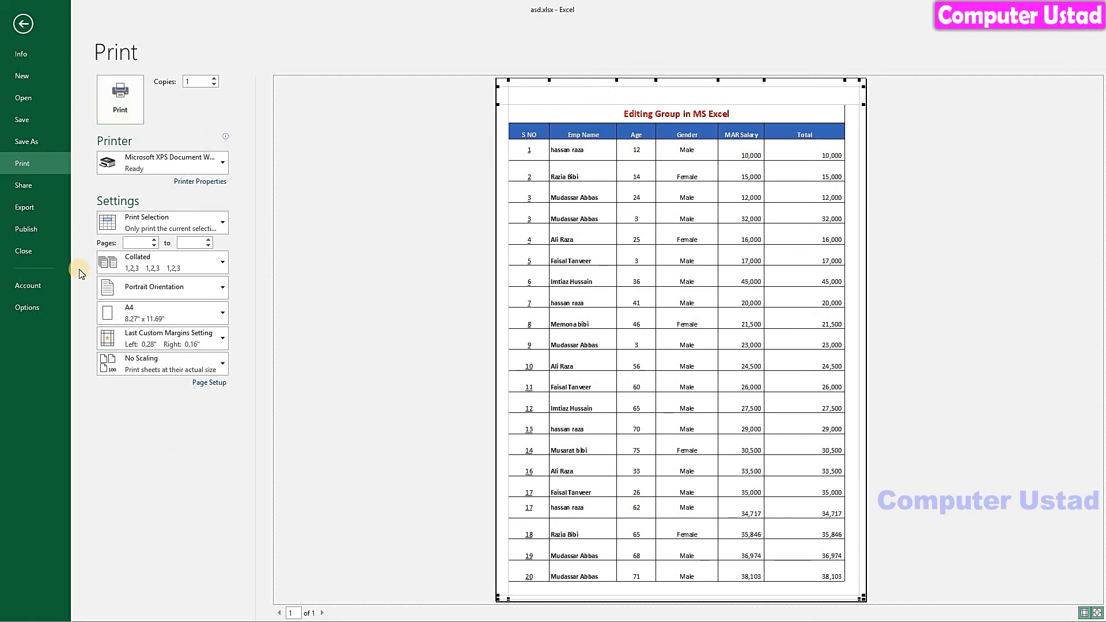
# Review the Page, Margins, Header/Footer and Sheet settings in Page Setup, keep Portrait orientation, and accept the dialog.
pyautogui.click(209, 383)
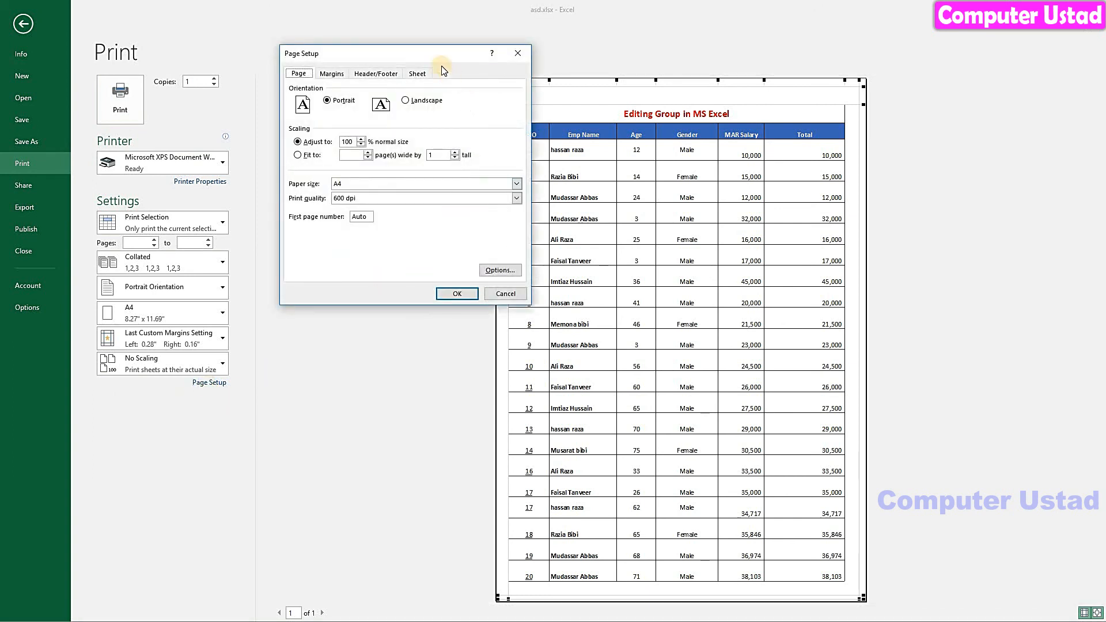
pyautogui.moveTo(427, 49); pyautogui.dragTo(414, 70)
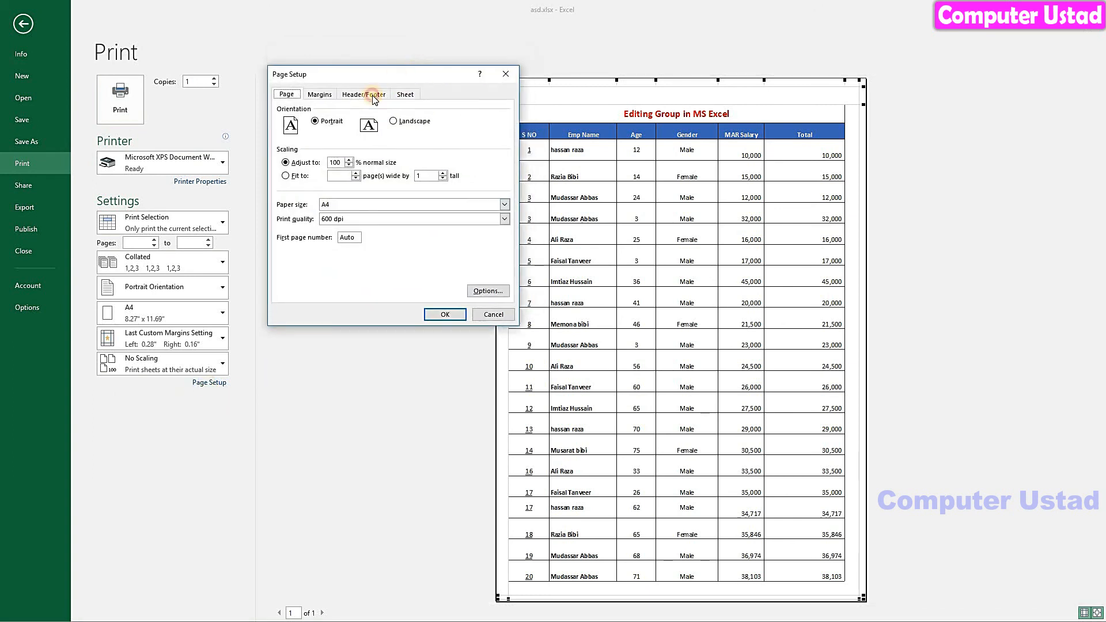
pyautogui.click(393, 122)
pyautogui.click(315, 123)
pyautogui.click(317, 96)
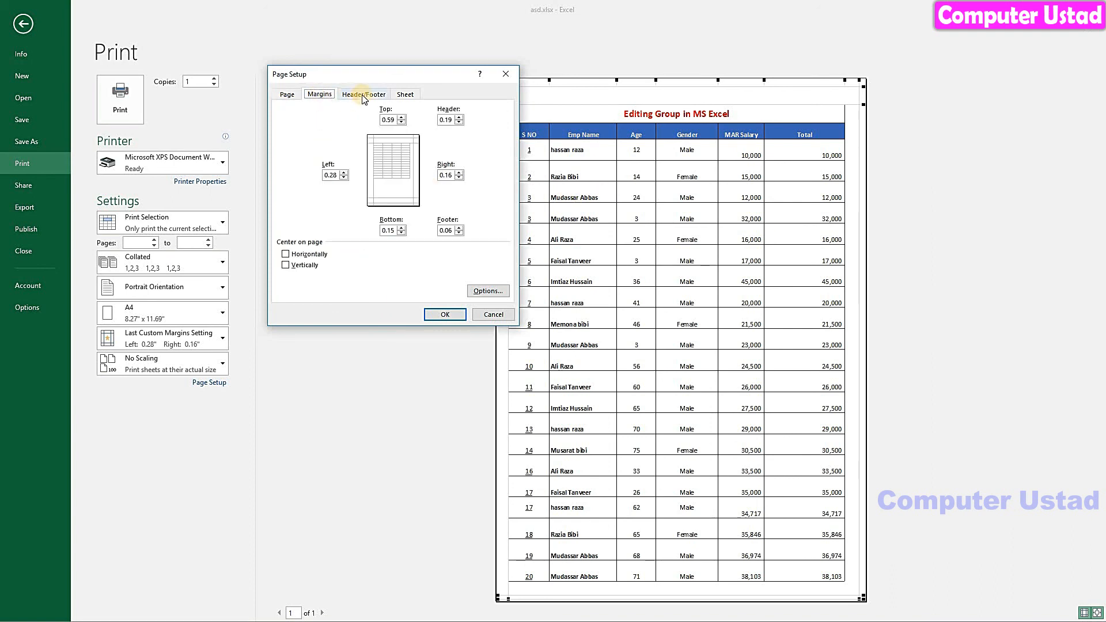
pyautogui.click(368, 95)
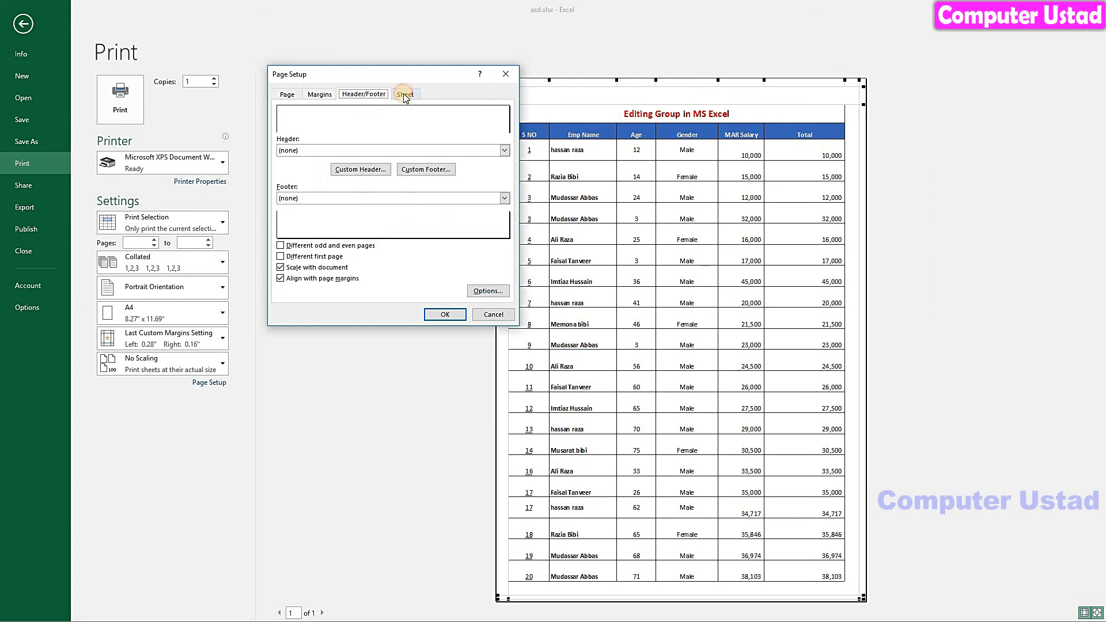
pyautogui.click(404, 93)
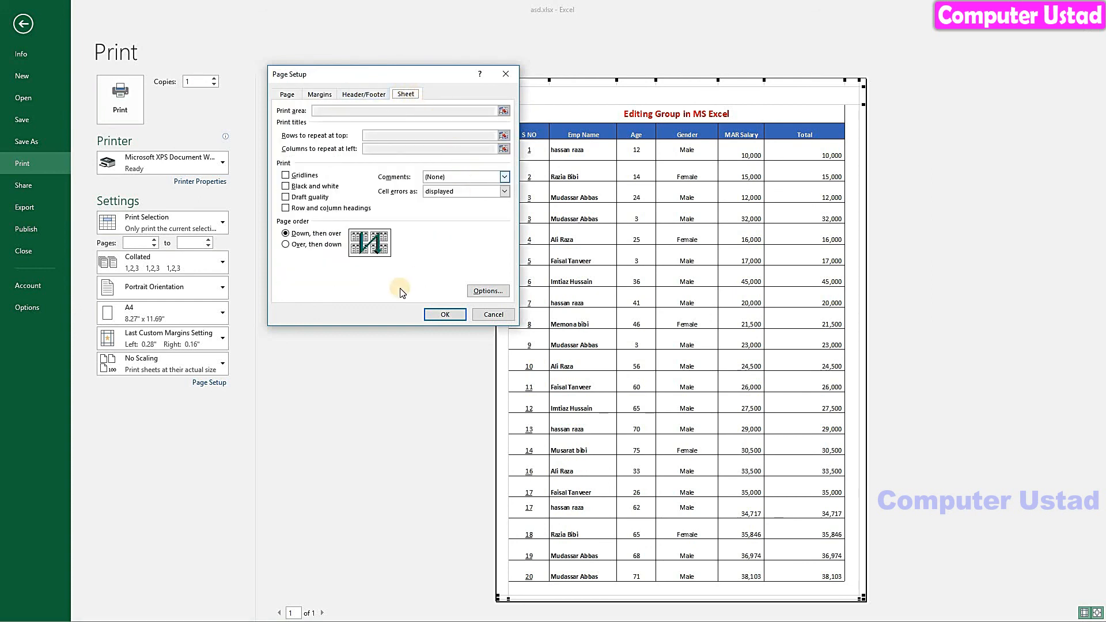
pyautogui.click(371, 97)
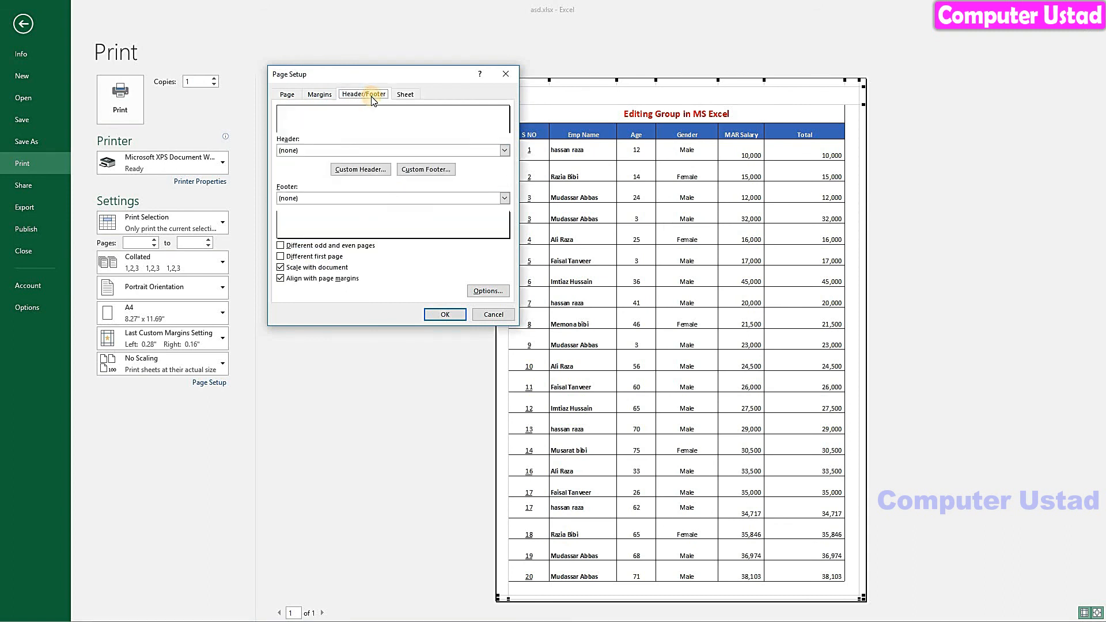
pyautogui.click(320, 95)
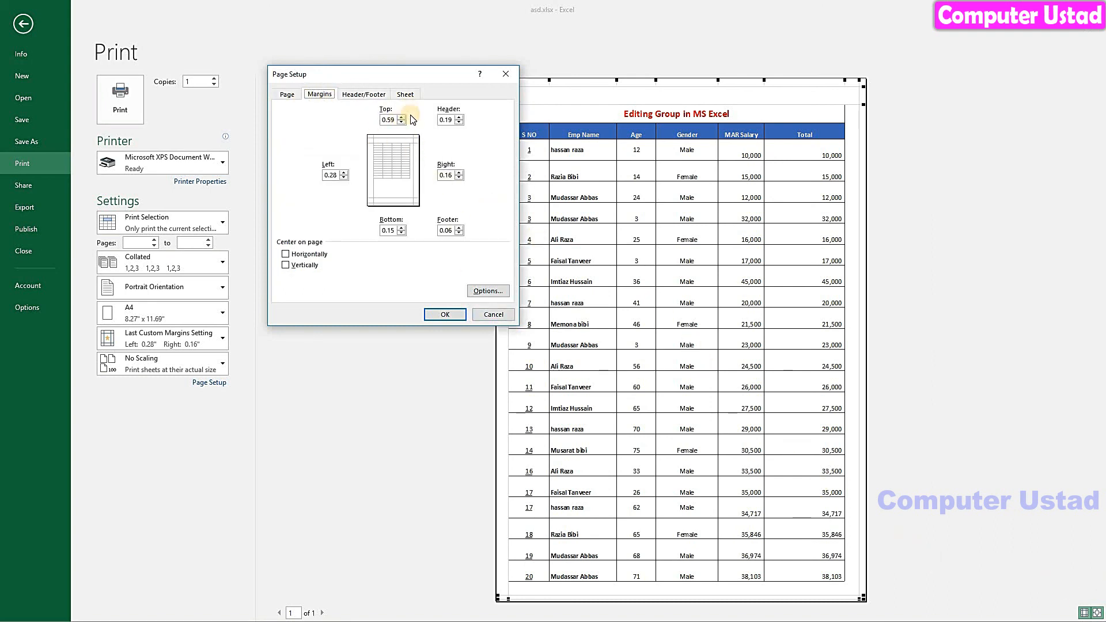
pyautogui.click(447, 314)
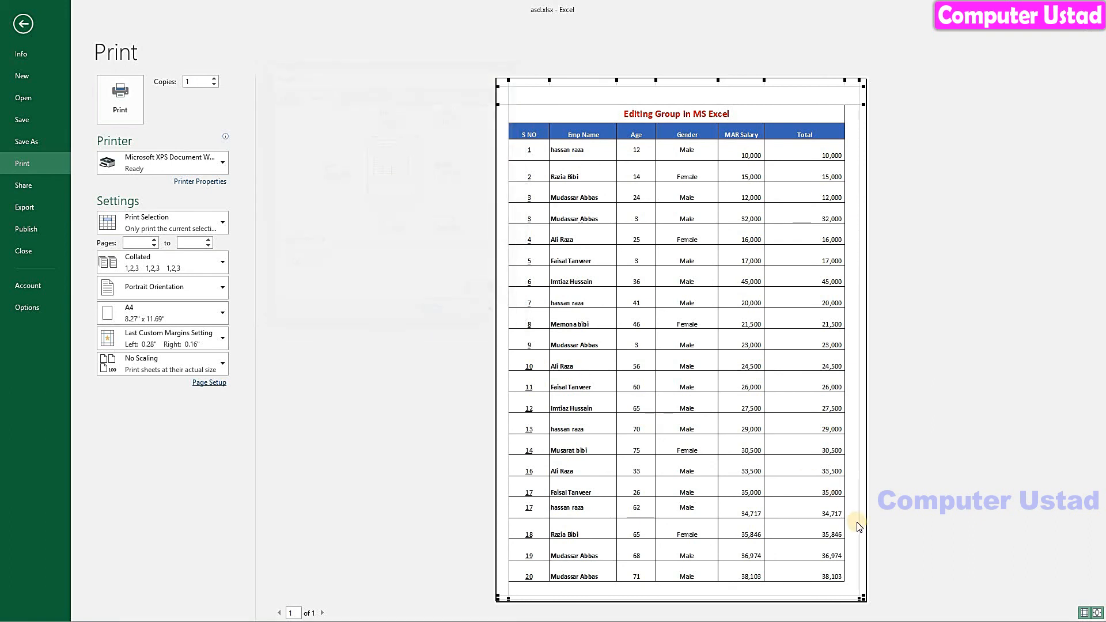
# Toggle the margin guides on the print preview, leave them hidden, and return to the worksheet.
pyautogui.click(1084, 613)
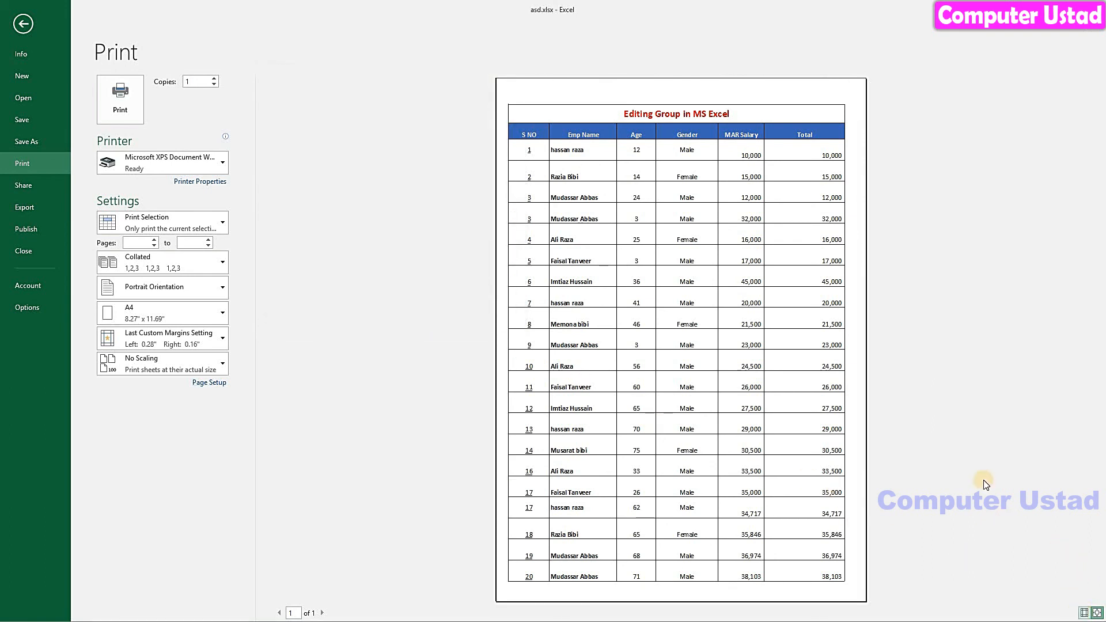
pyautogui.click(1088, 616)
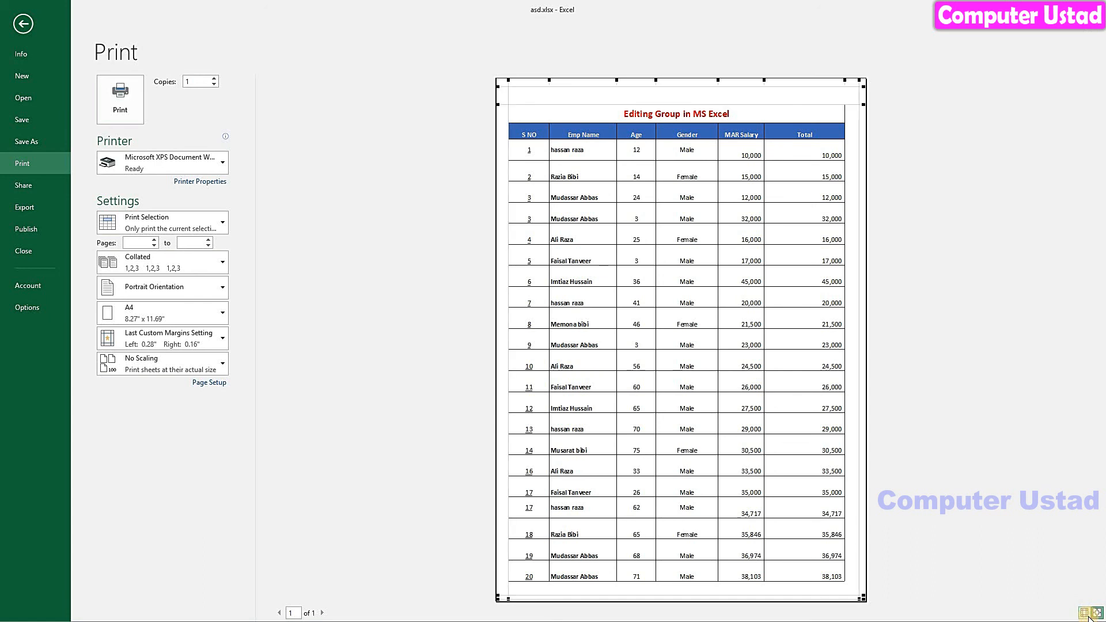
pyautogui.click(1088, 616)
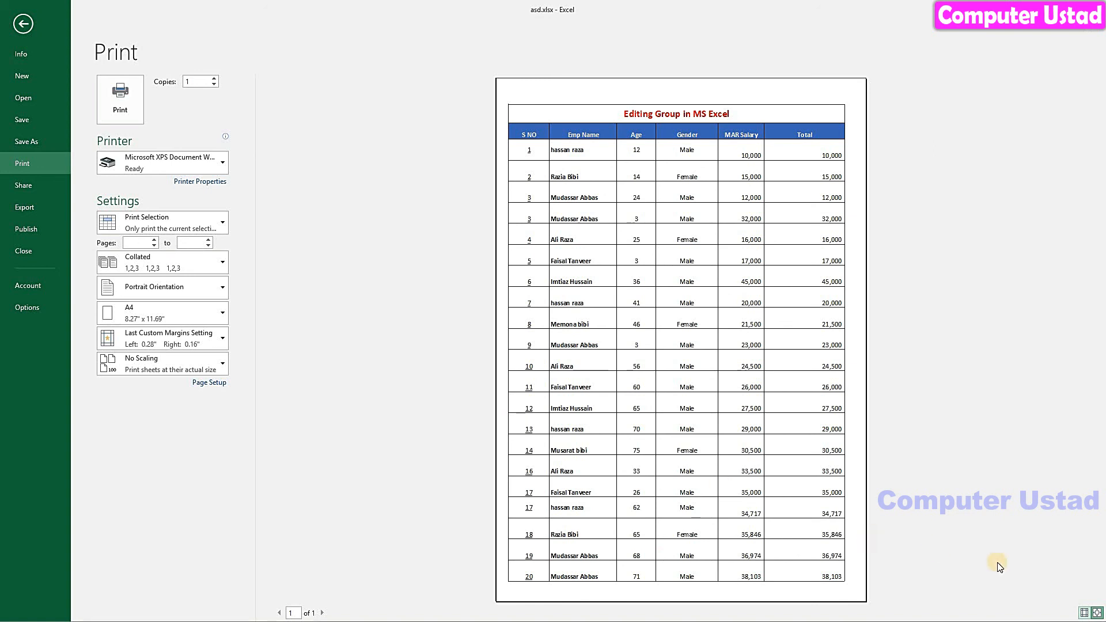
pyautogui.click(1084, 614)
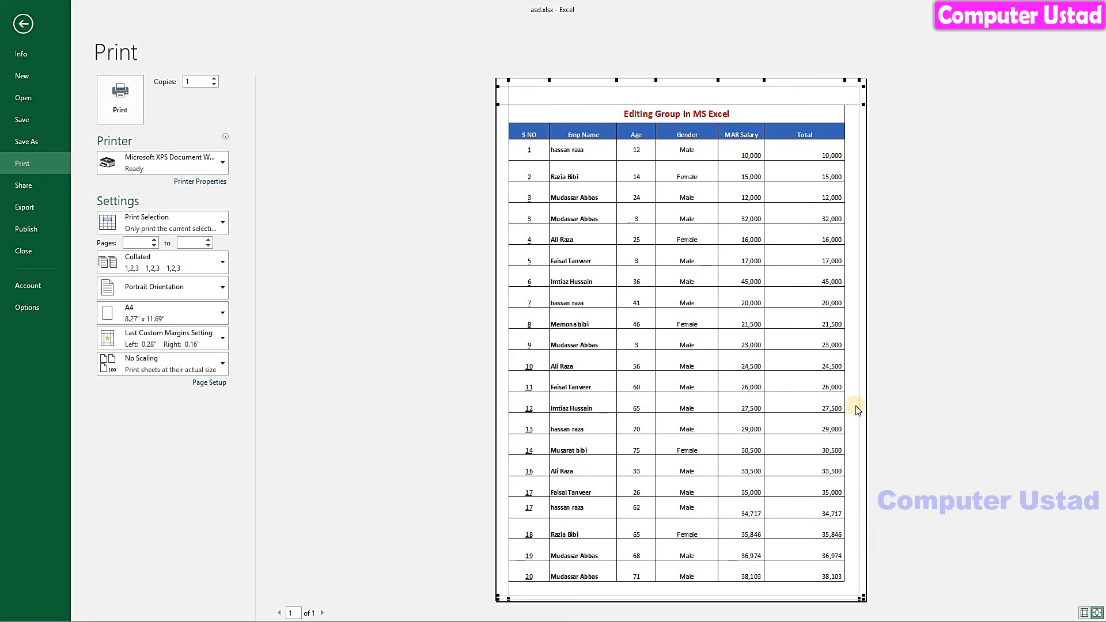
pyautogui.click(1085, 613)
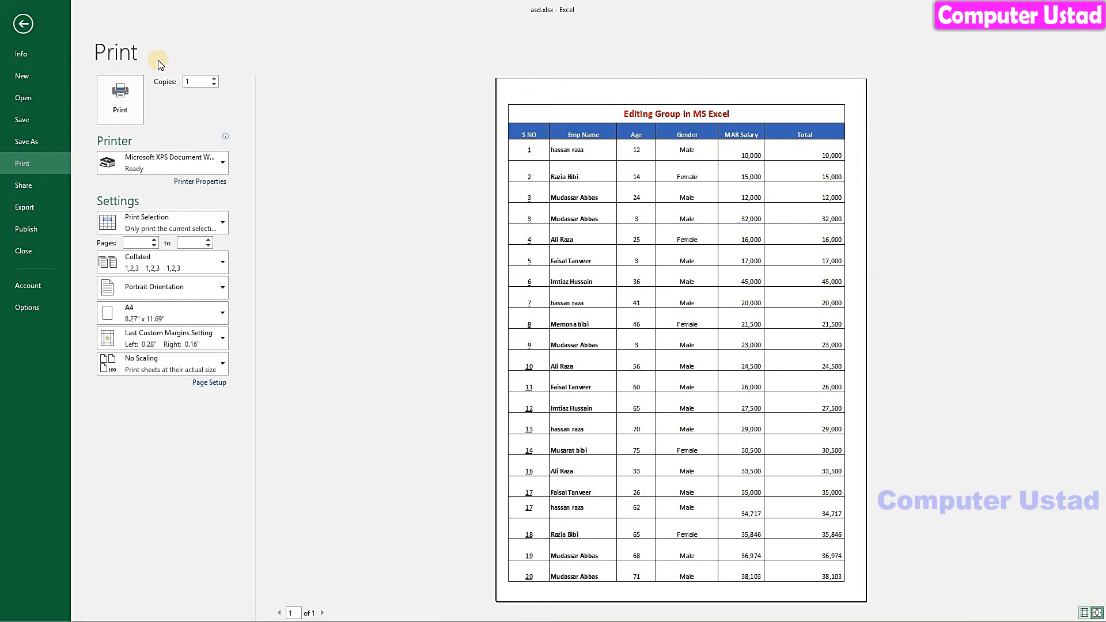
pyautogui.click(24, 25)
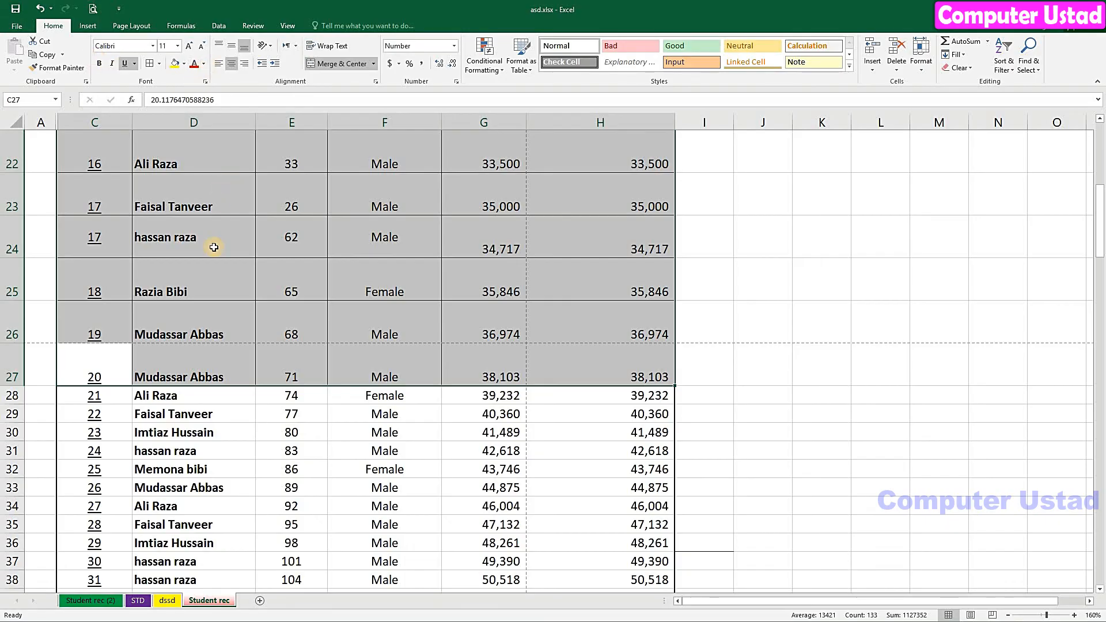
# Open Page Setup from the worksheet, examine its Sheet settings for print area and print titles, and close it.
pyautogui.click(224, 279)
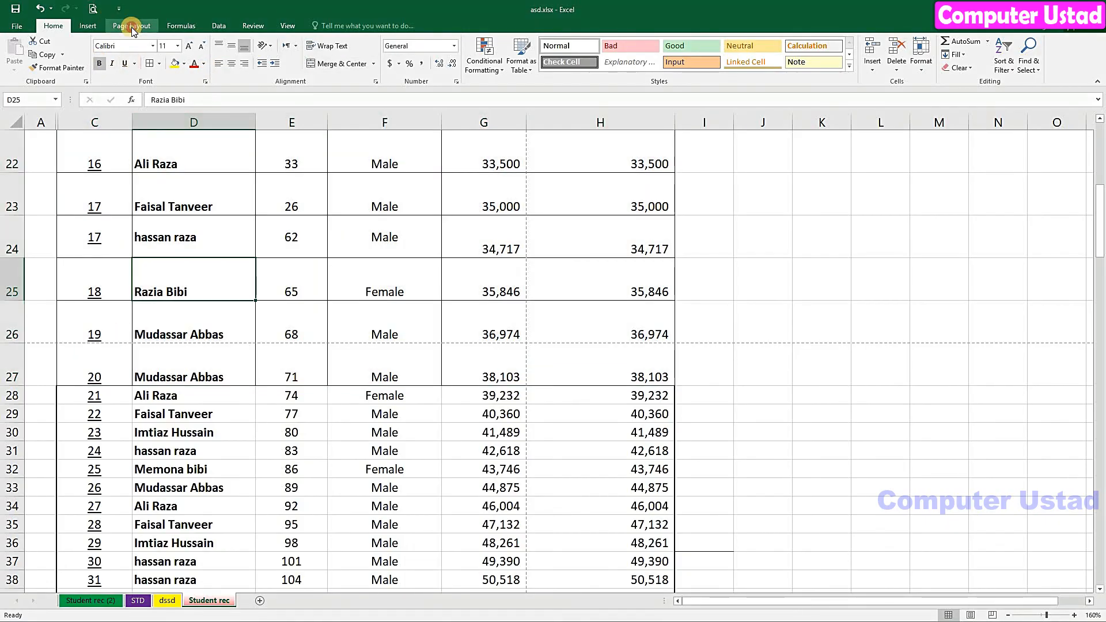
pyautogui.click(132, 27)
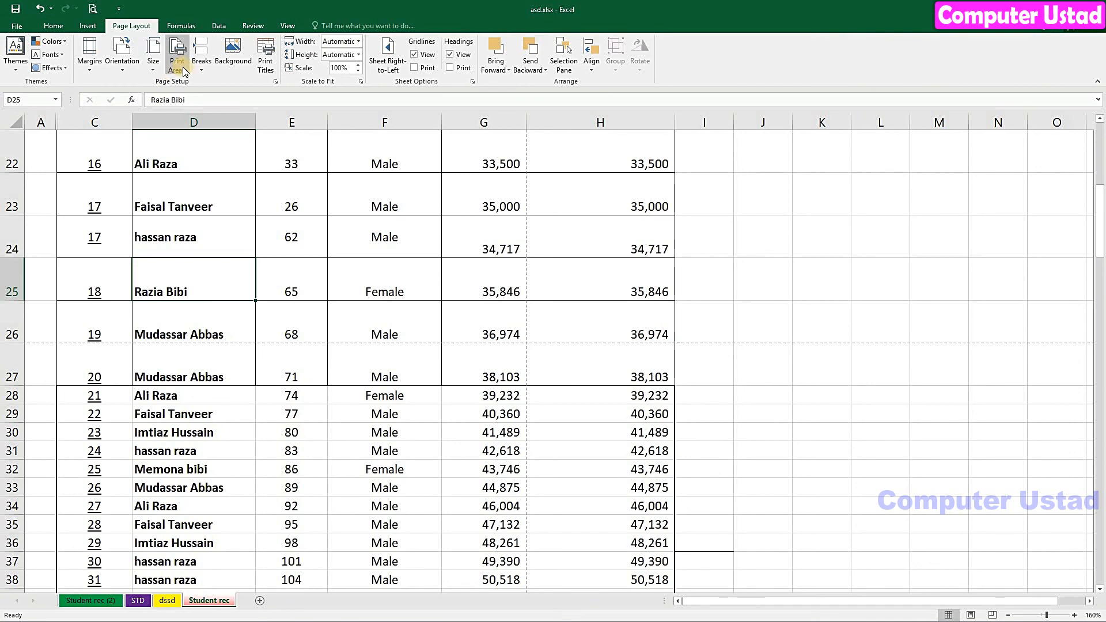
pyautogui.click(274, 82)
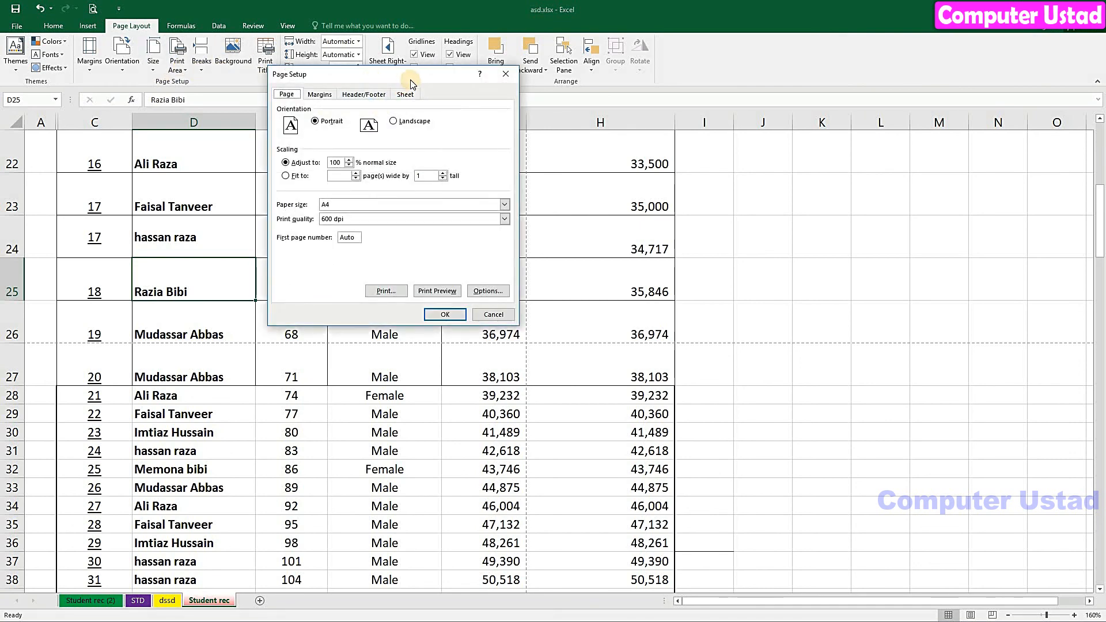
pyautogui.click(406, 94)
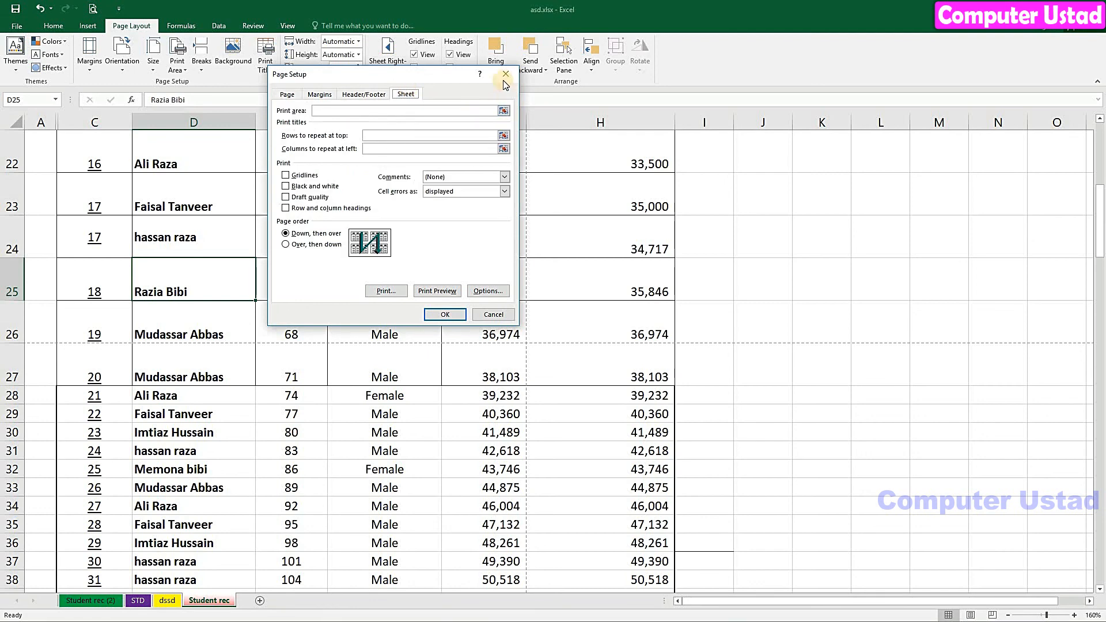
pyautogui.click(505, 75)
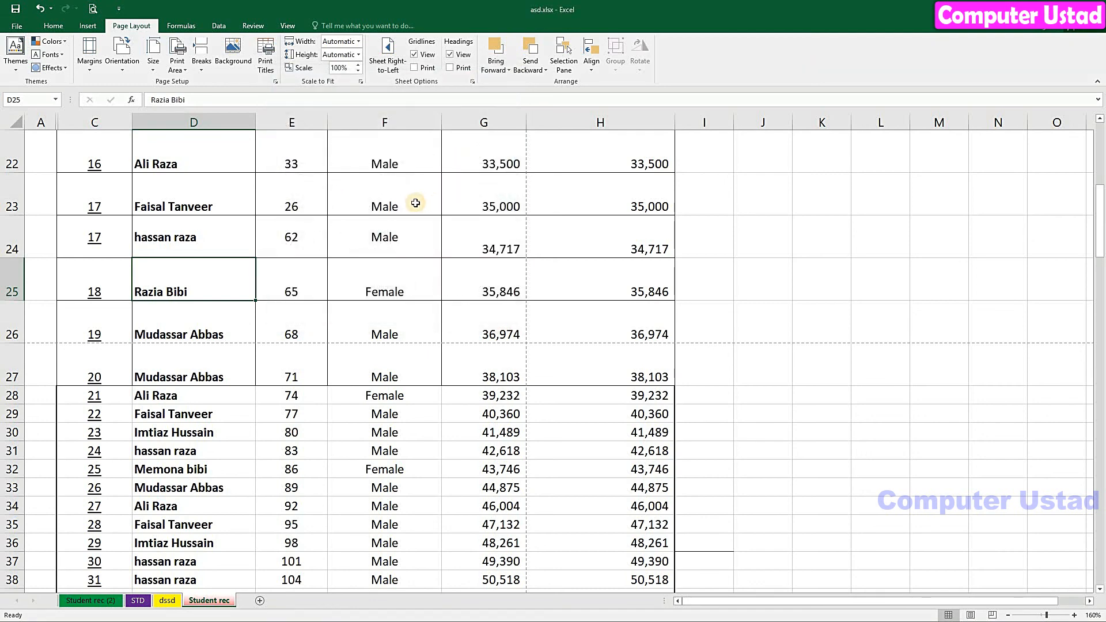